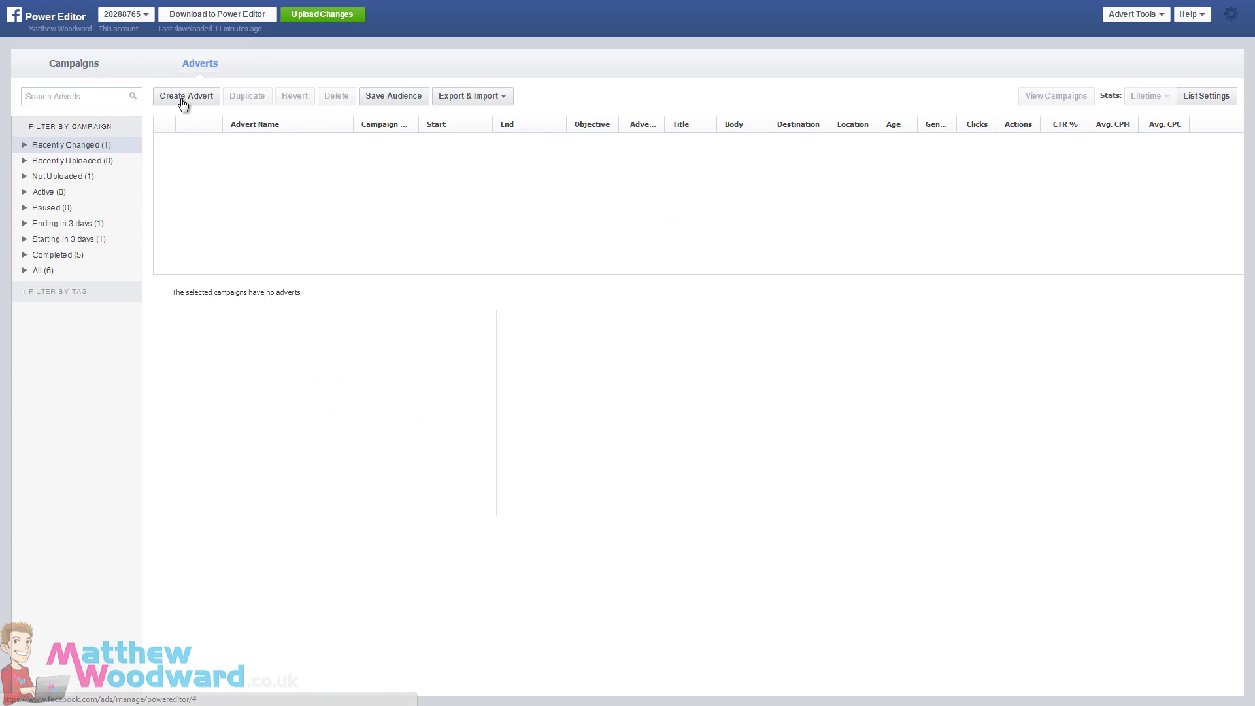
- Create a new advert and name it "Blogspot / AD1"
click(184, 97)
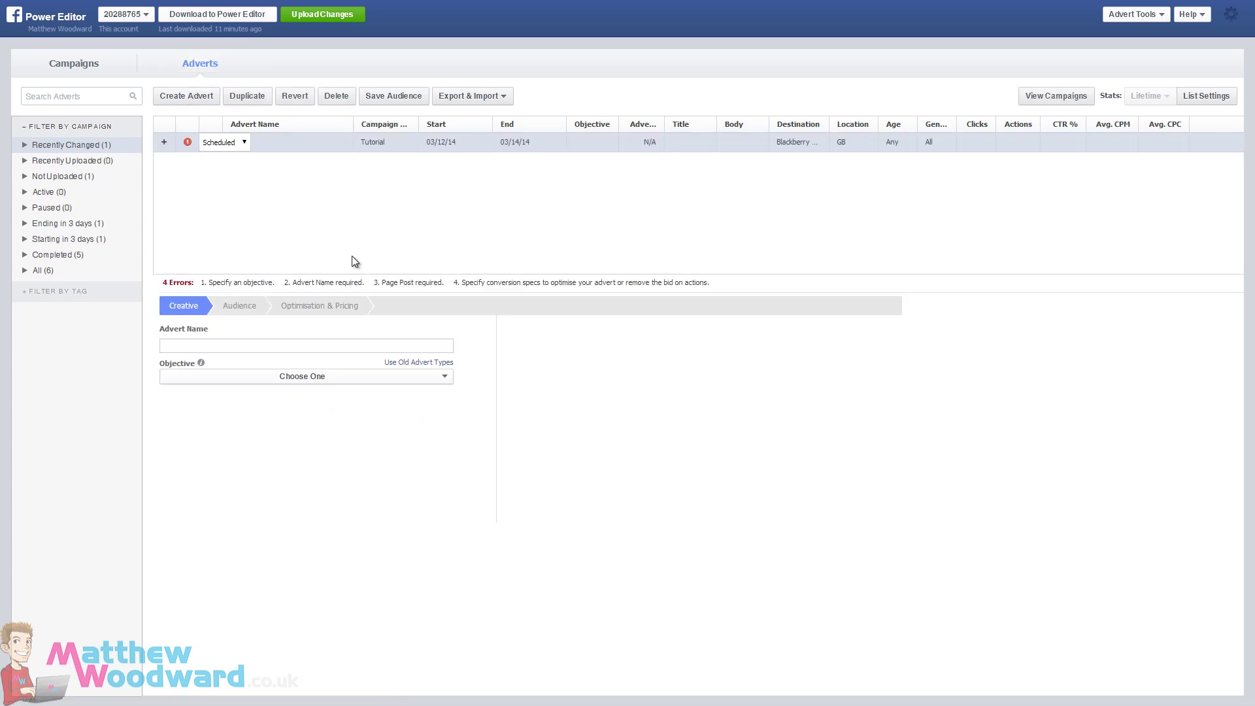
click(283, 347)
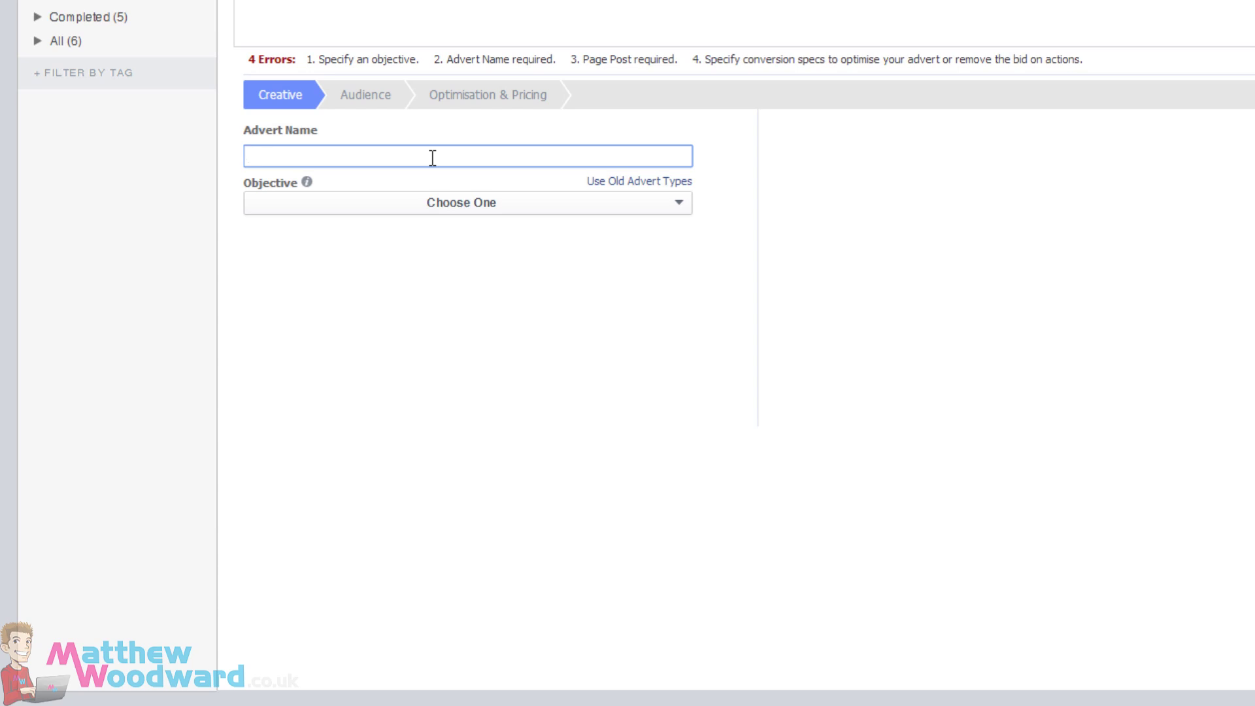
text(Blogspot / AD1)
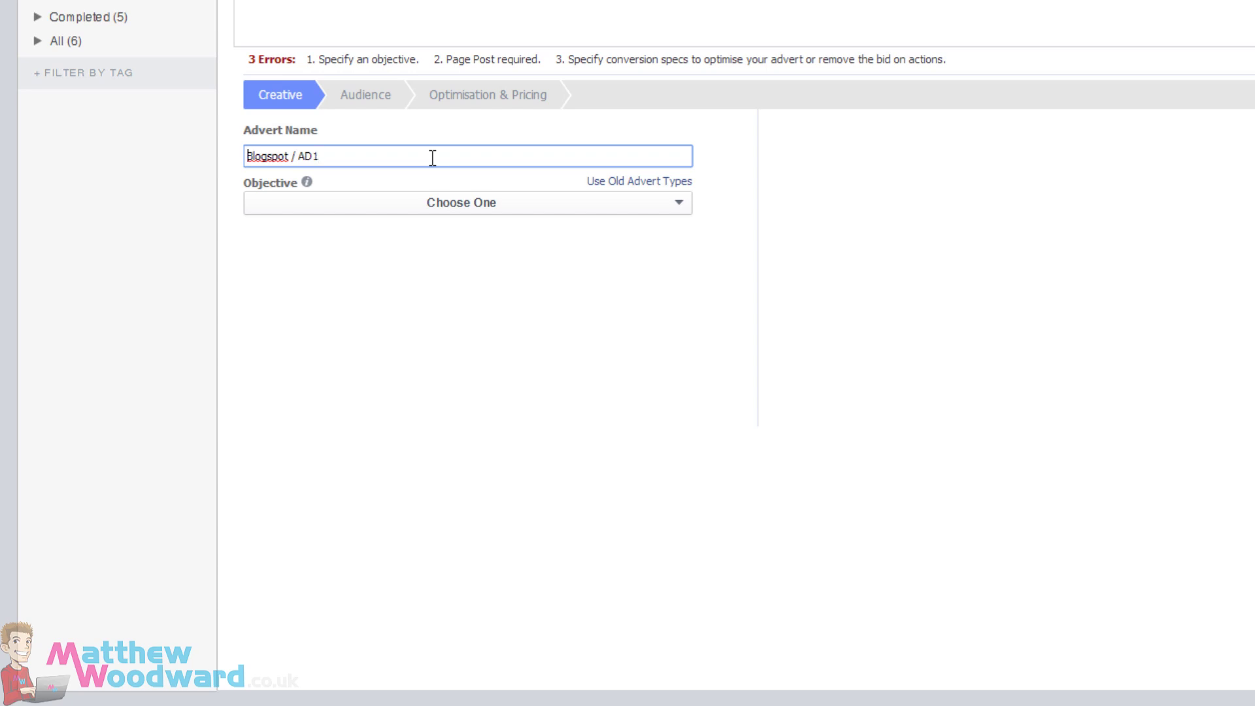
key(shift+Right)
key(shift+Right)
key(shift+Right)
key(shift+Right)
key(shift+Right)
key(shift+Right)
key(shift+Right)
key(Right)
key(shift+Right)
key(shift+Right)
- Set the advert's objective to Clicks to Website and choose MatthewWoodward.co.uk as its Facebook page
click(447, 208)
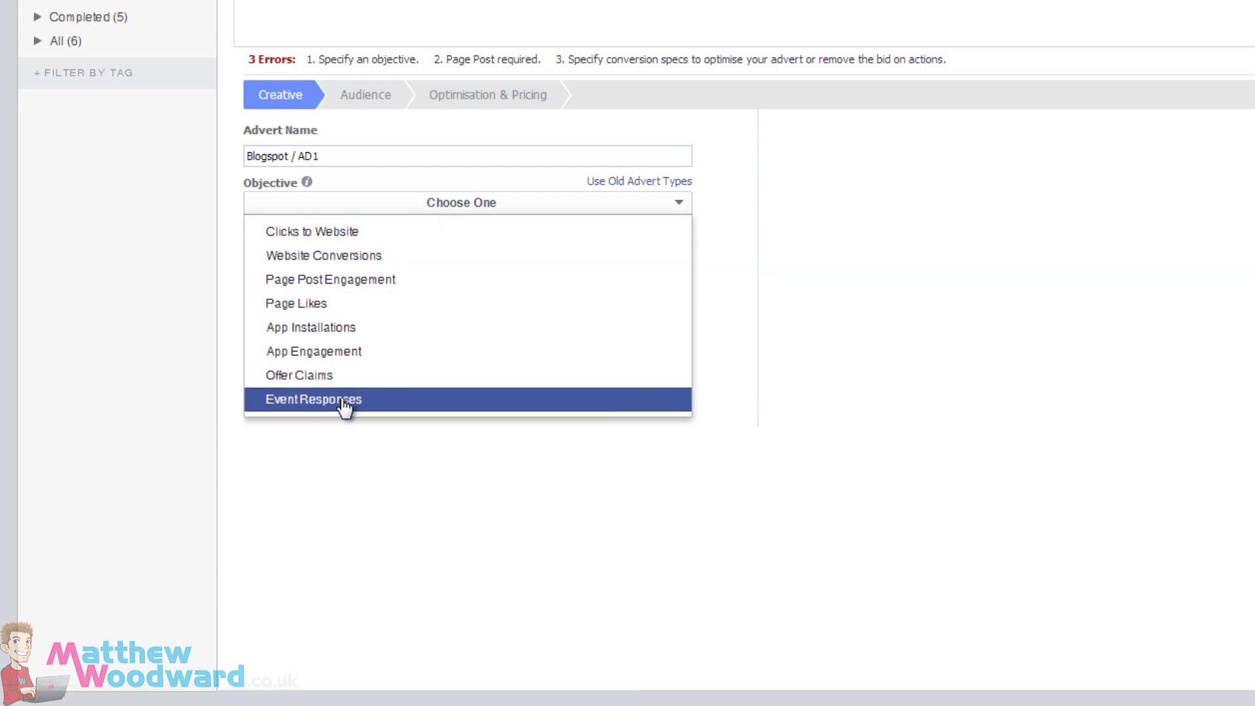
click(368, 235)
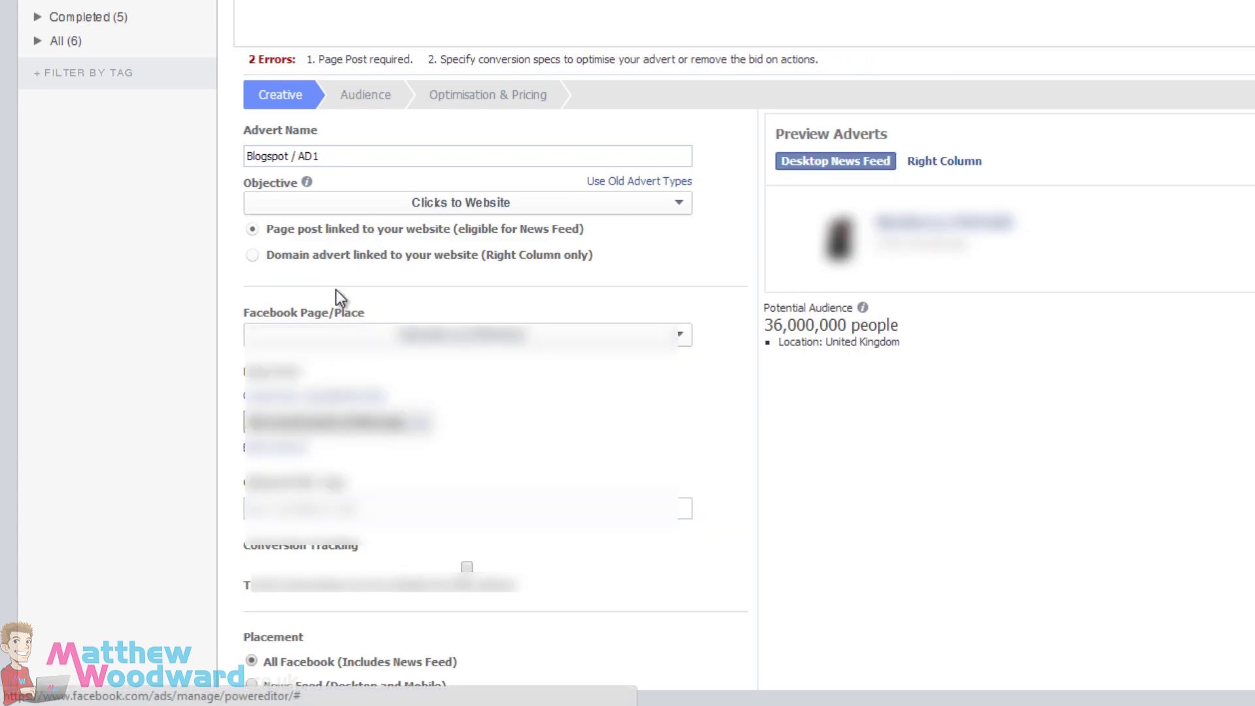
click(365, 338)
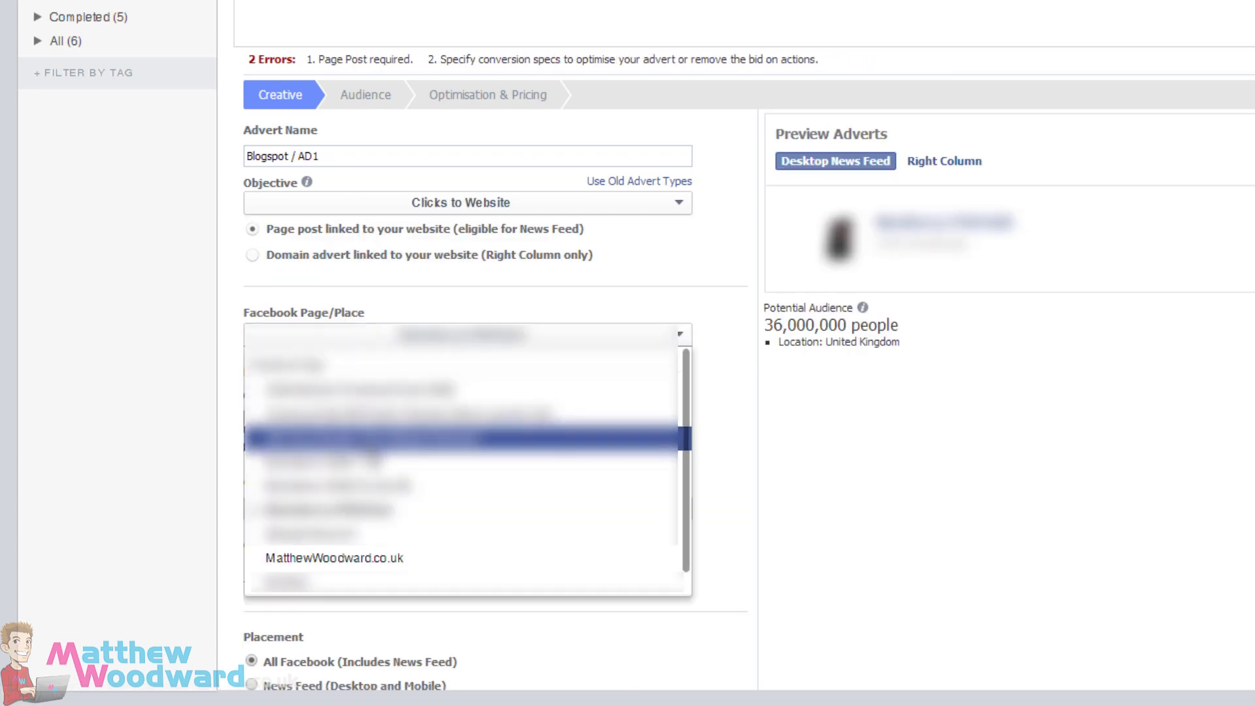
click(344, 559)
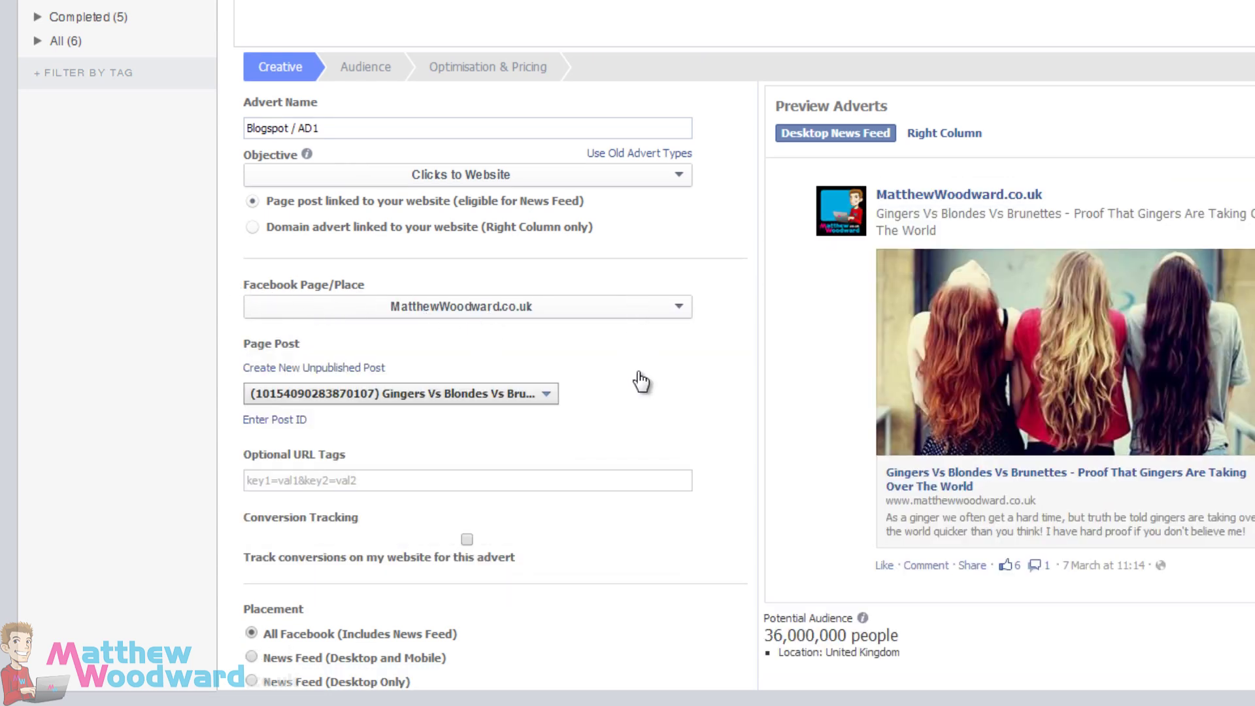
- Try the "Zero To Hero With $100" and "Monthly Income, Growth" page posts in the advert preview
scroll(640, 382, down, 2)
scroll(647, 376, down, 1)
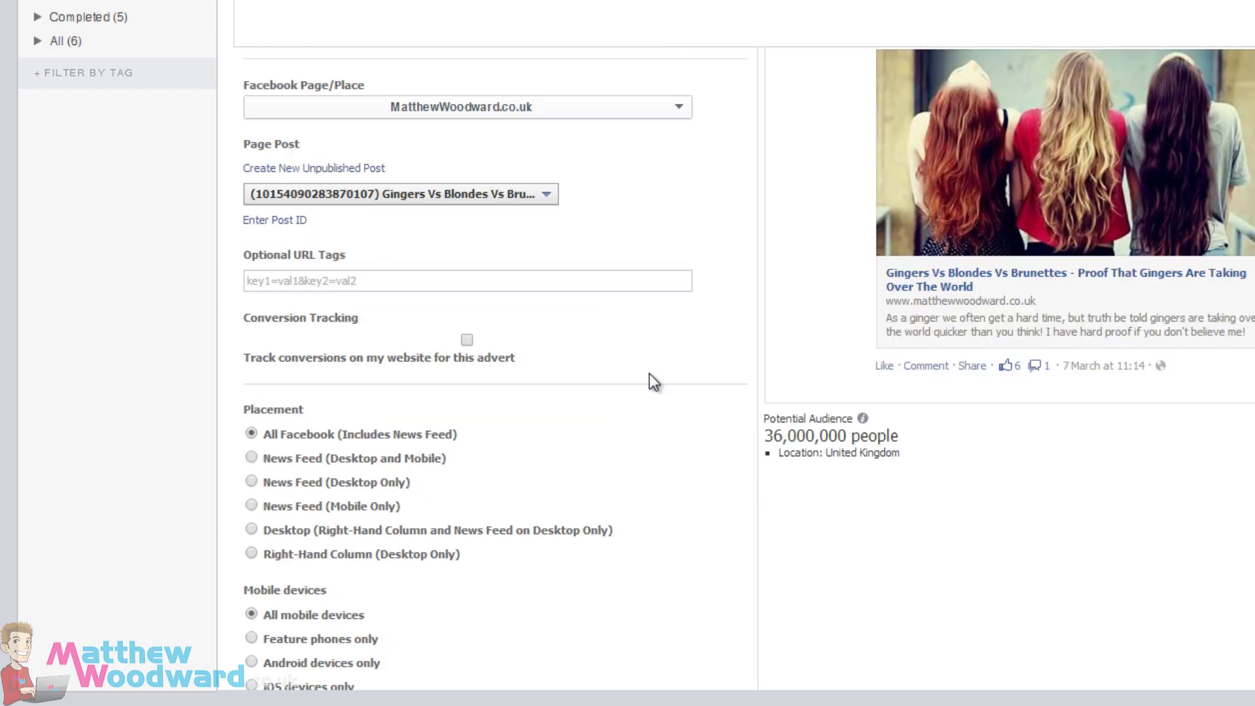
scroll(649, 374, up, 1)
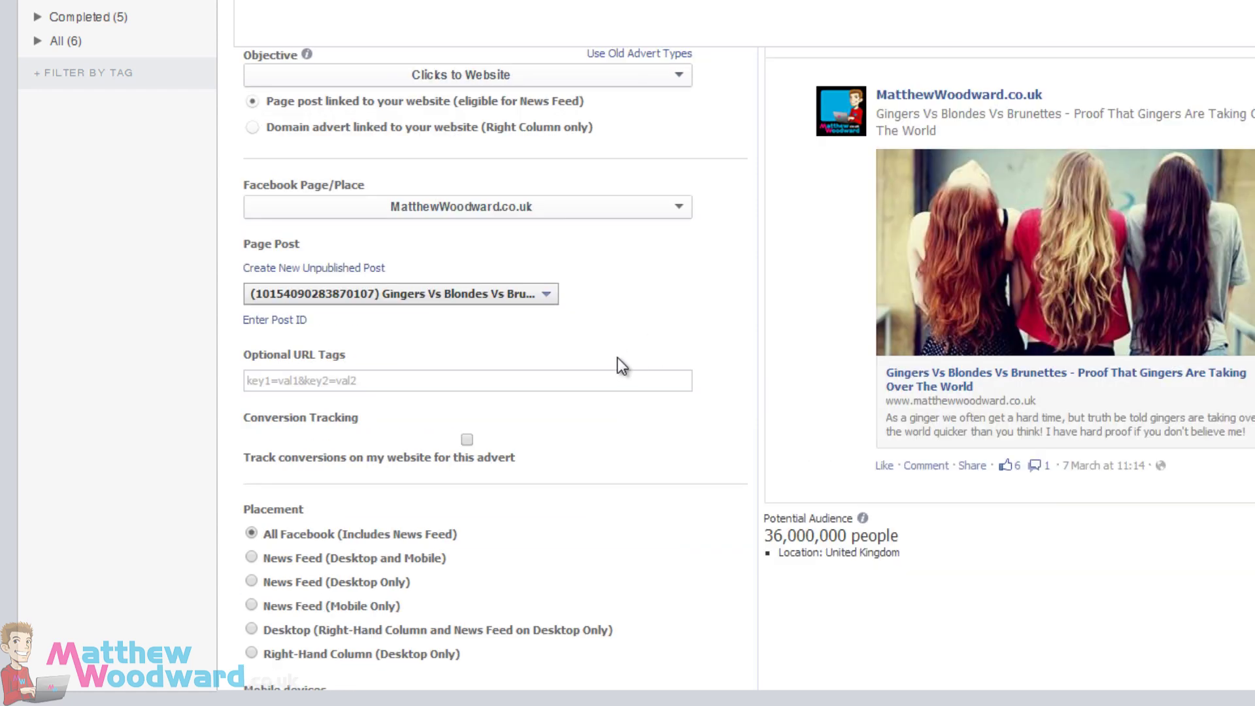
click(470, 299)
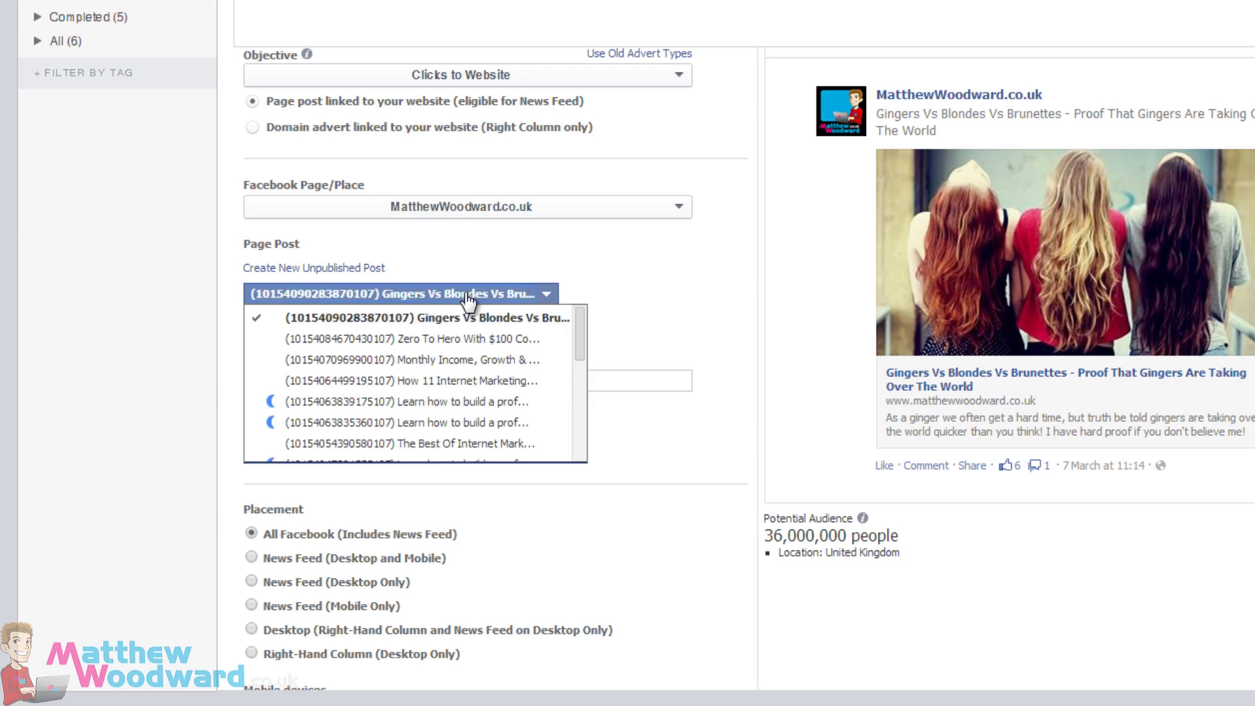
click(450, 338)
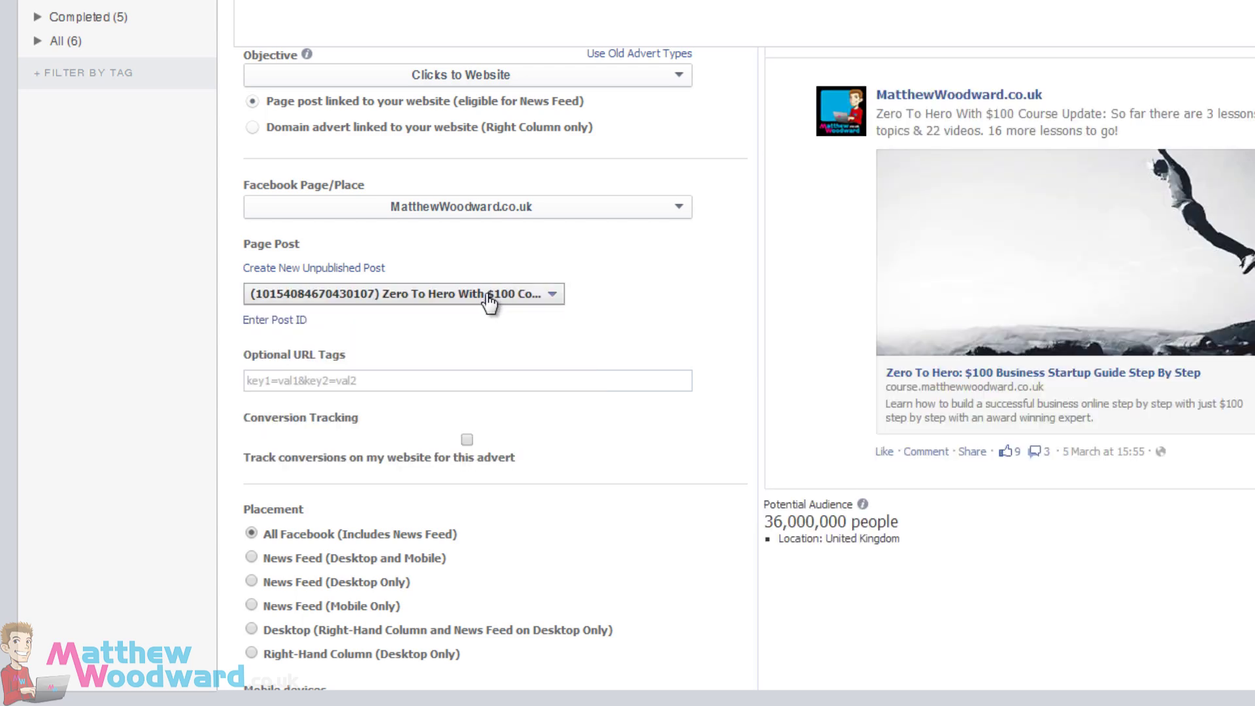
click(492, 294)
click(460, 361)
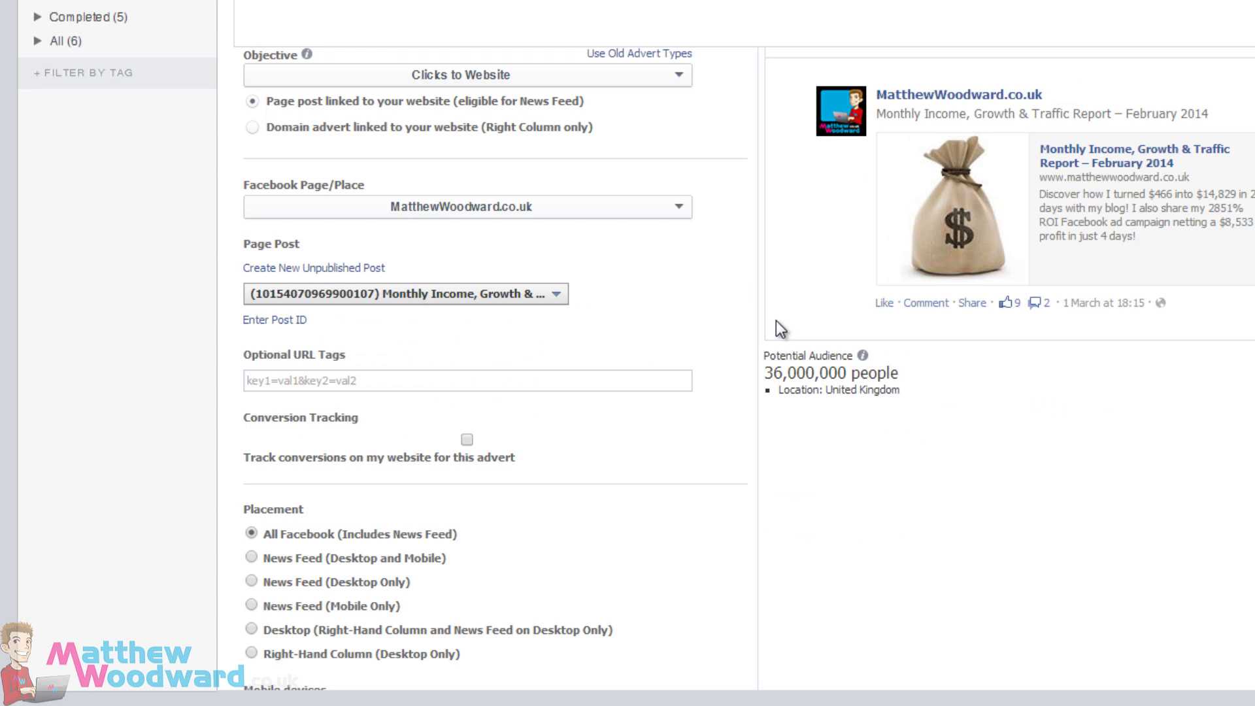
click(484, 298)
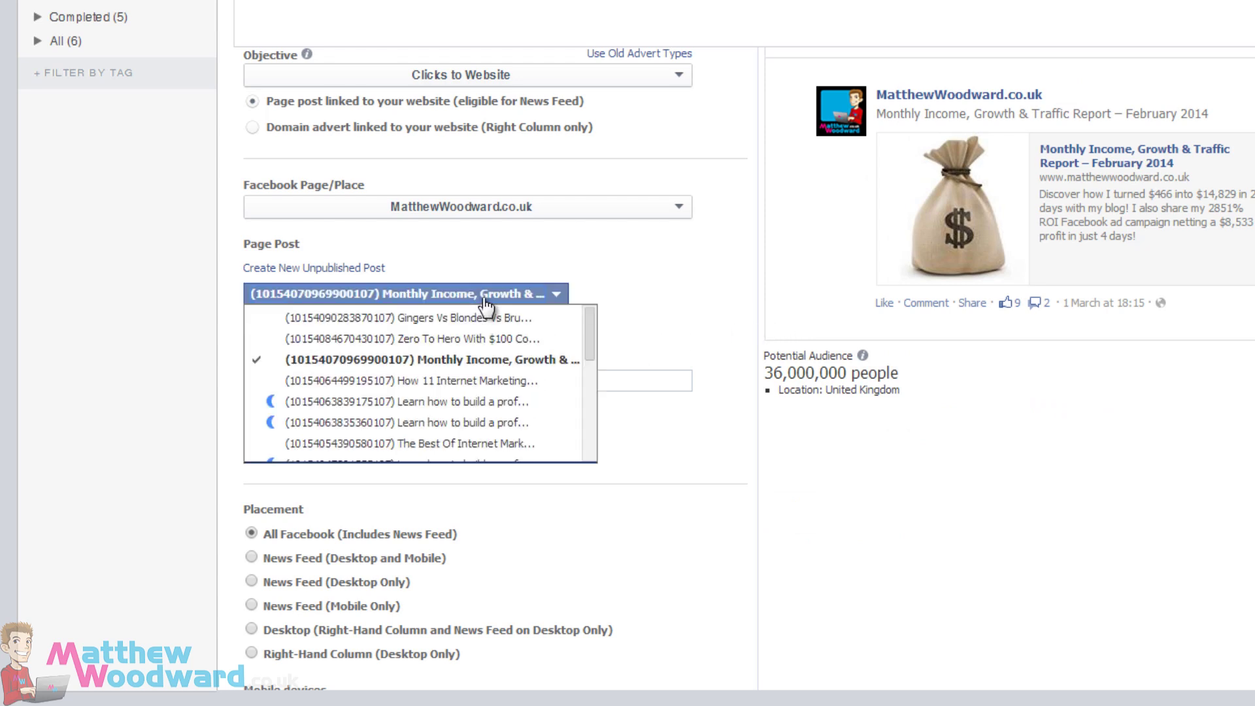
click(466, 298)
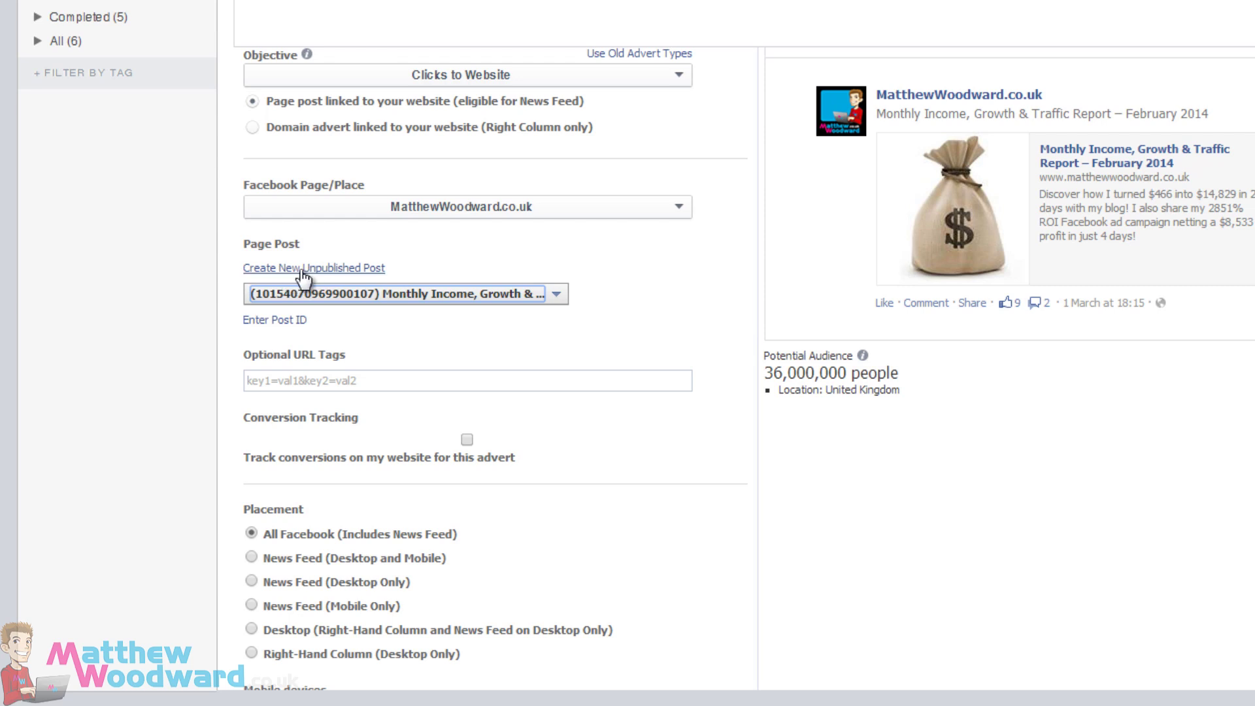
click(441, 297)
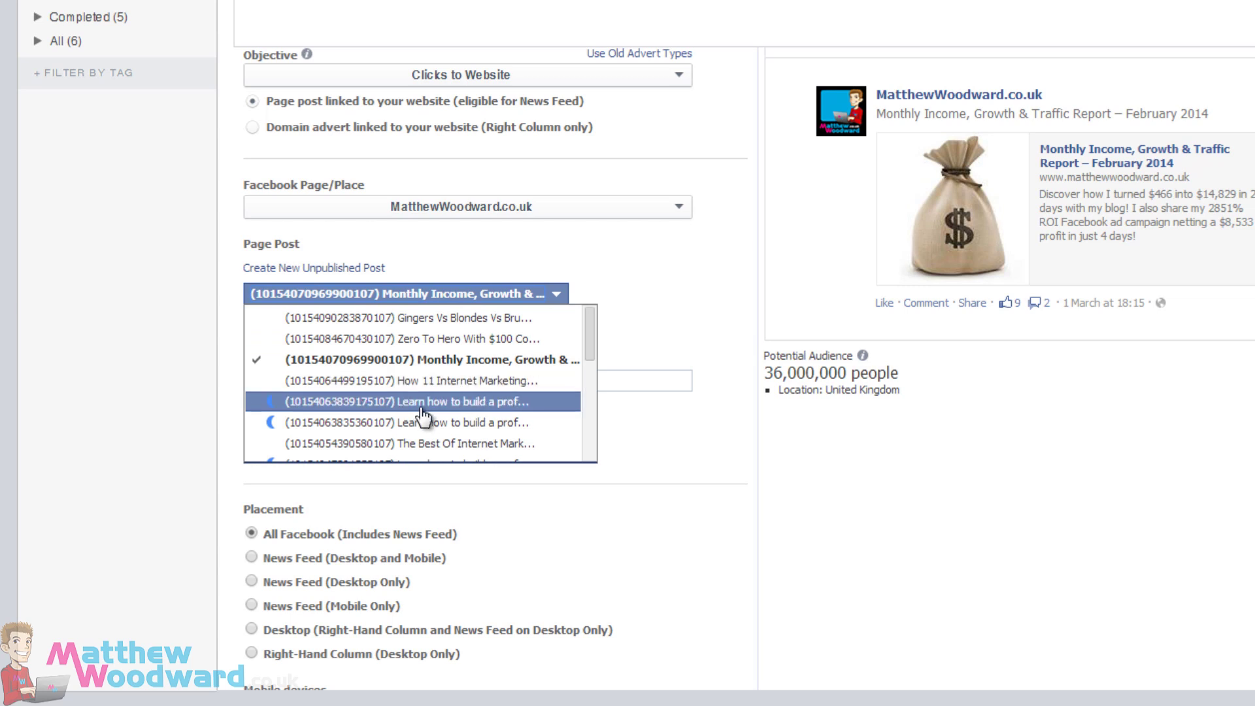
scroll(422, 412, down, 2)
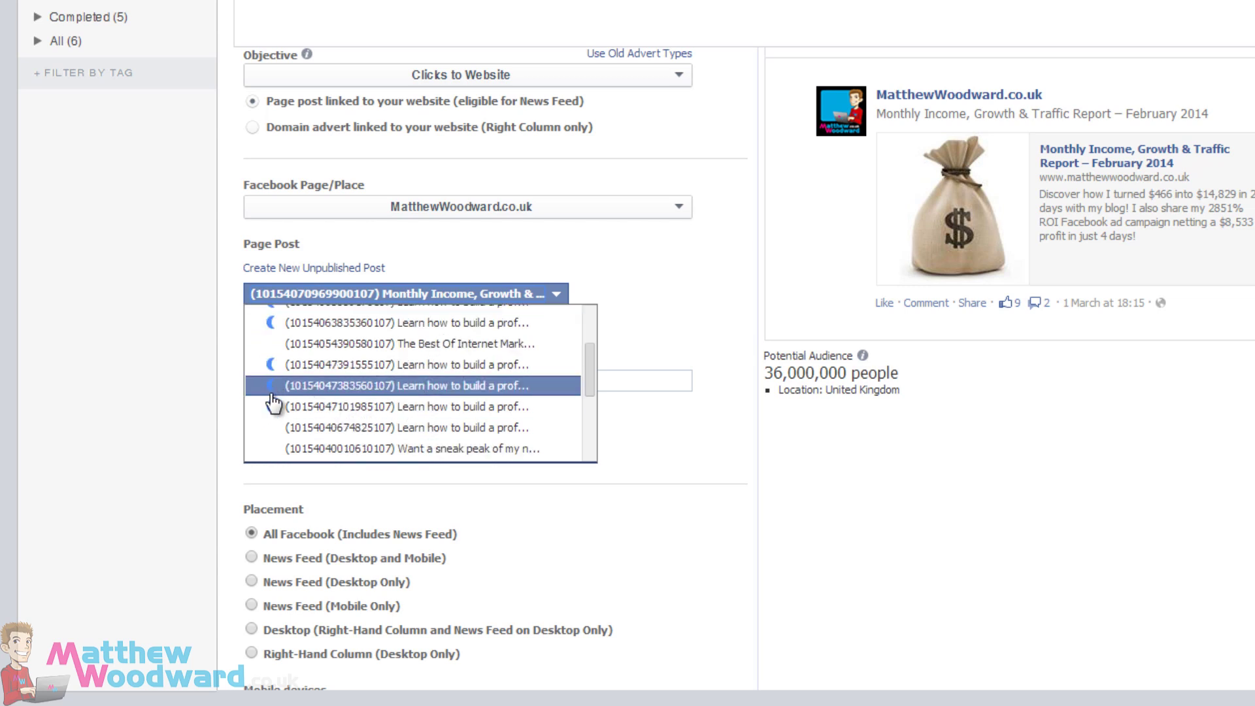
click(331, 406)
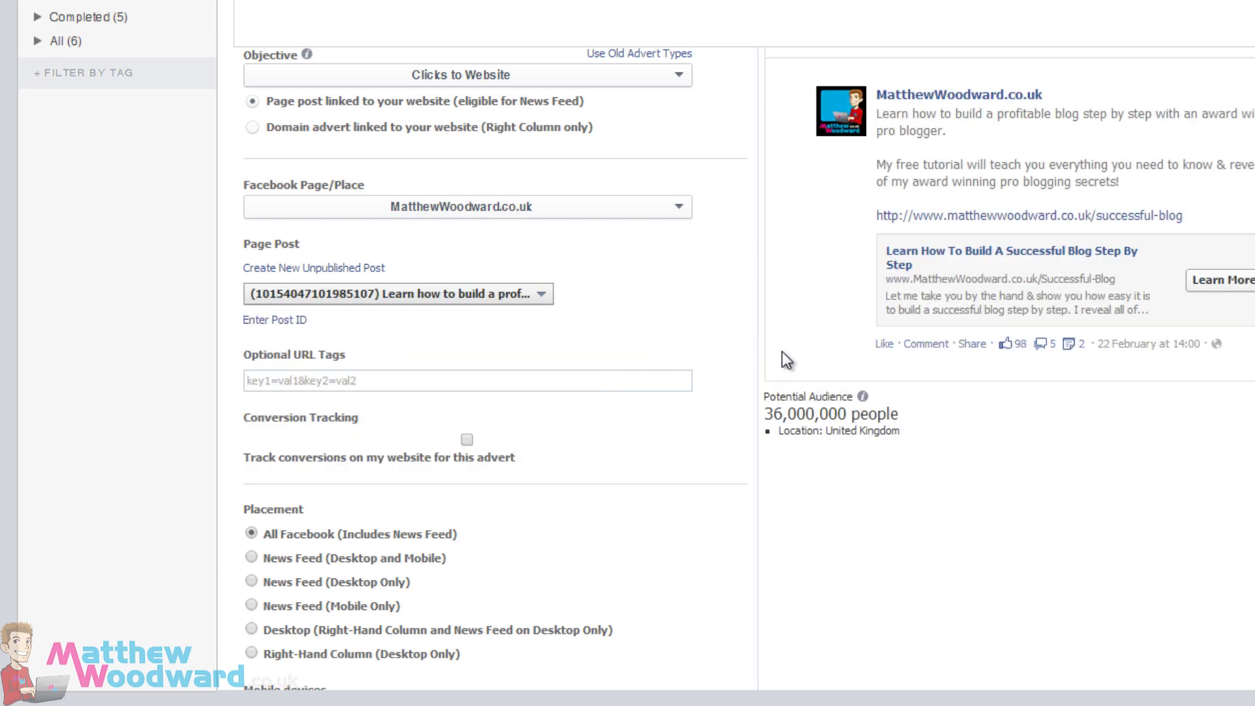
click(542, 294)
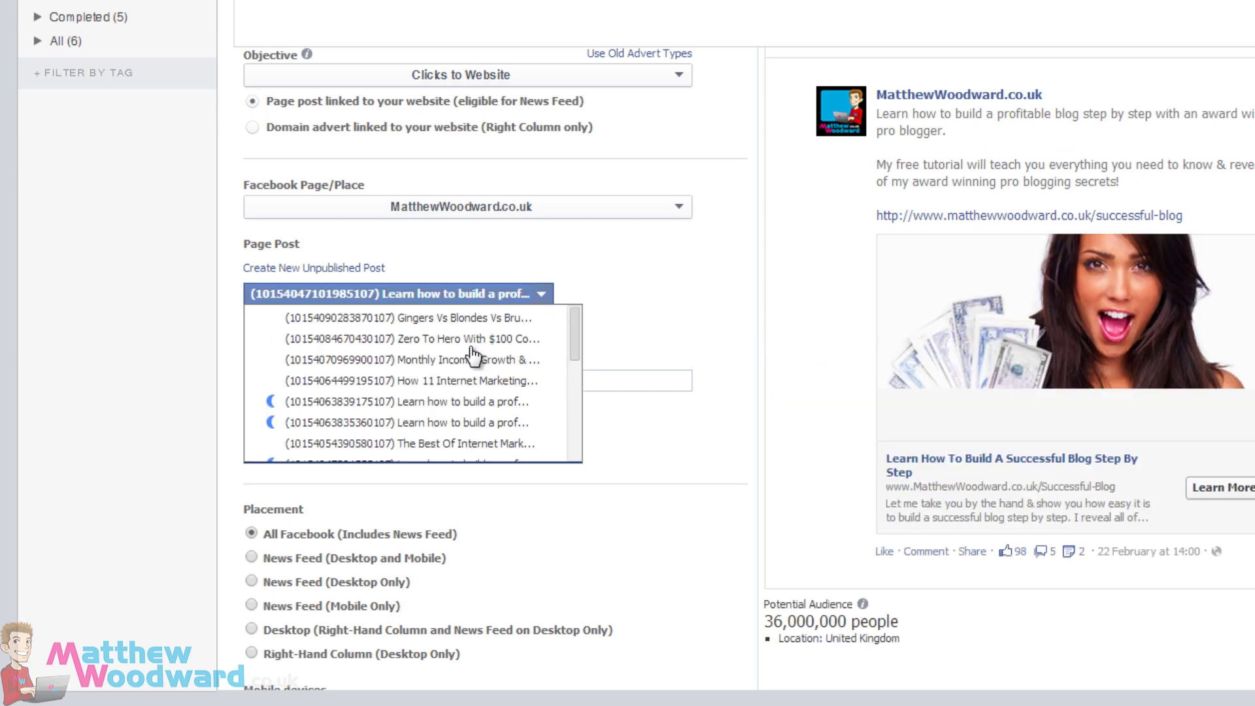
click(425, 403)
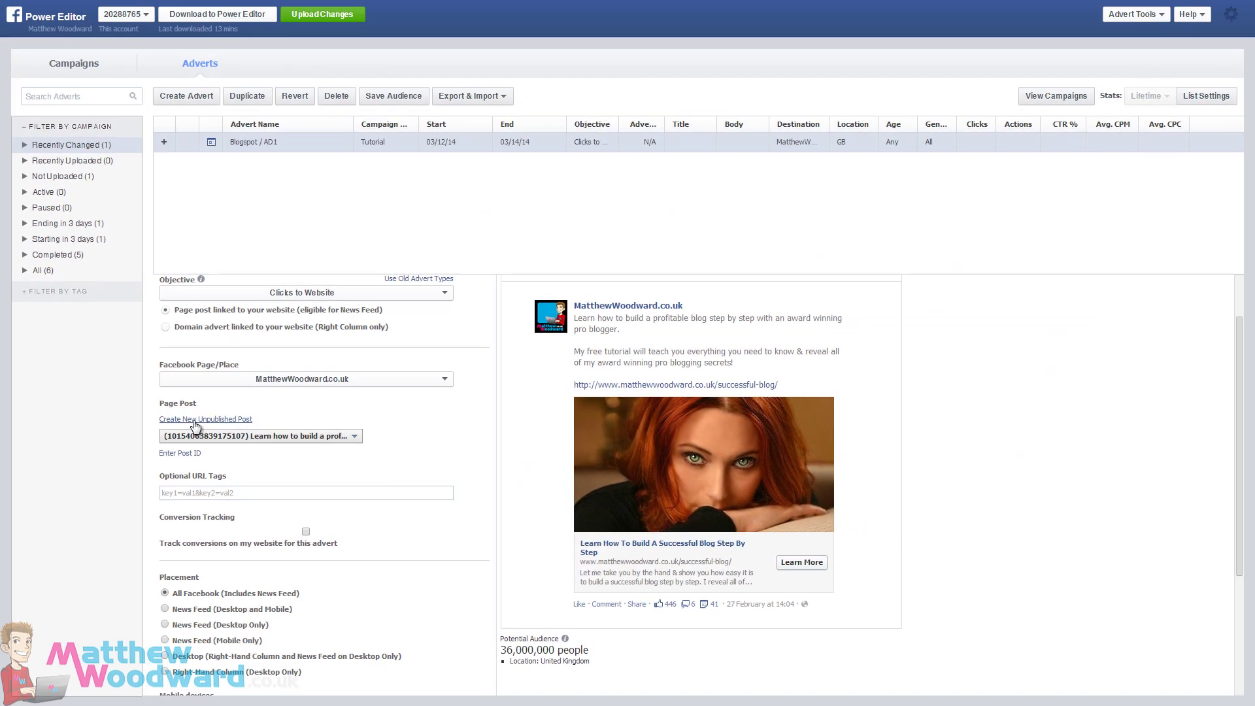
- Examine the fields for creating an unpublished page post against the example advert in Paint, and cancel the form
click(195, 420)
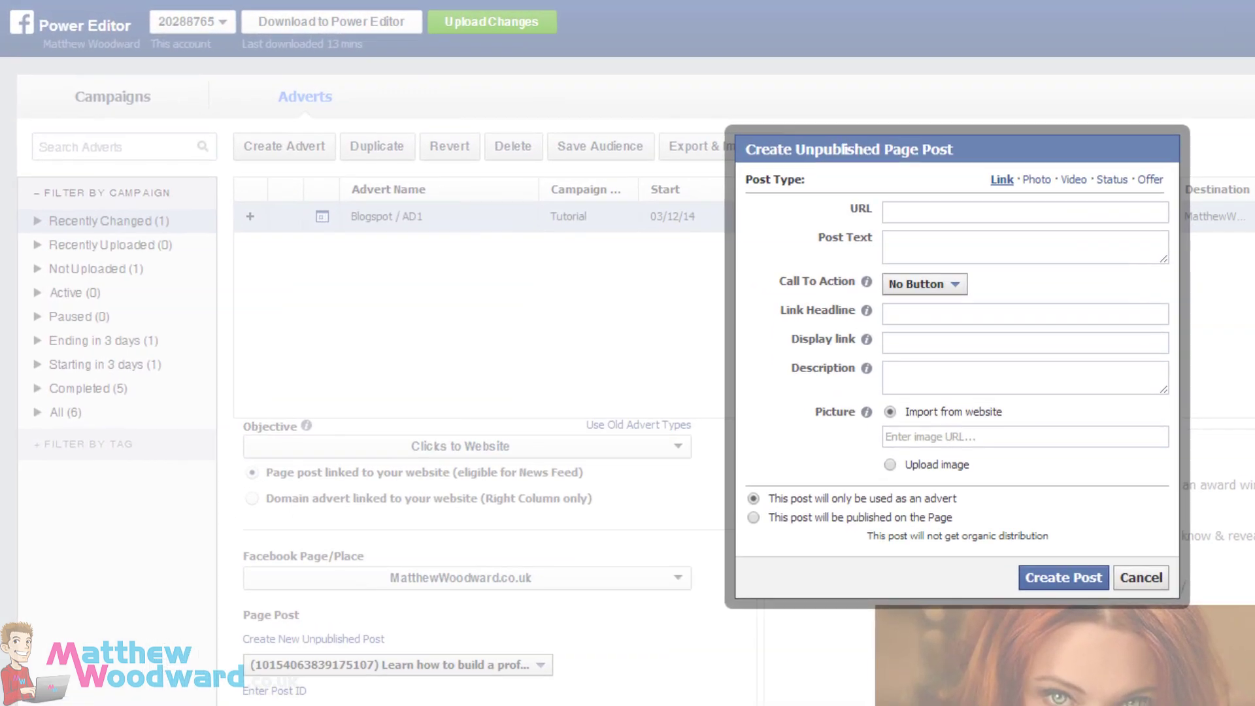
mouse_move(641, 244)
mouse_down()
mouse_move(469, 133)
mouse_move(422, 138)
mouse_up()
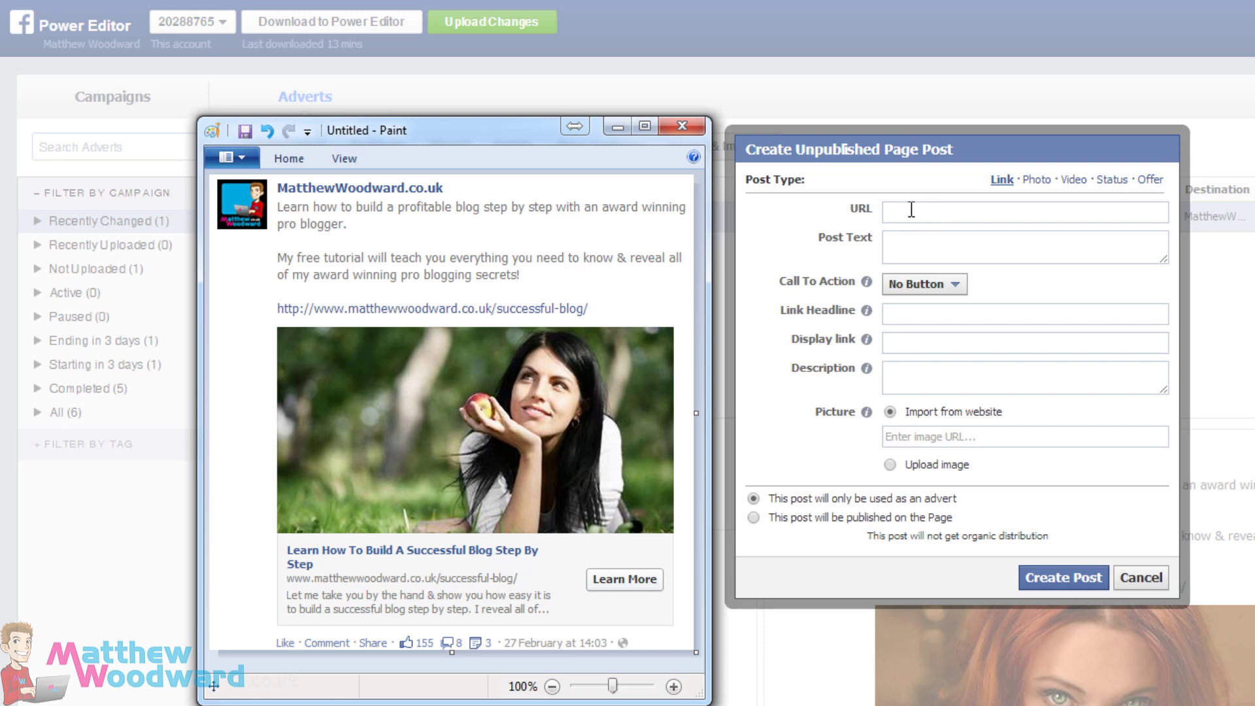
click(908, 237)
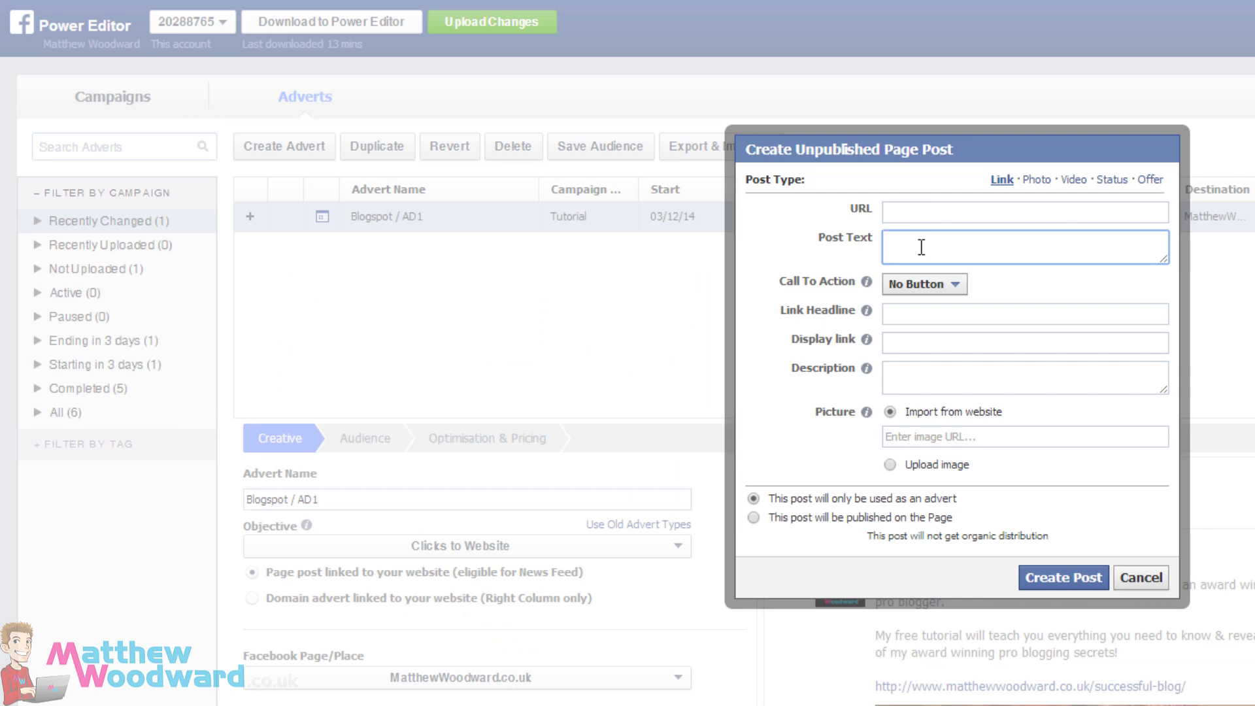
key(alt+Tab)
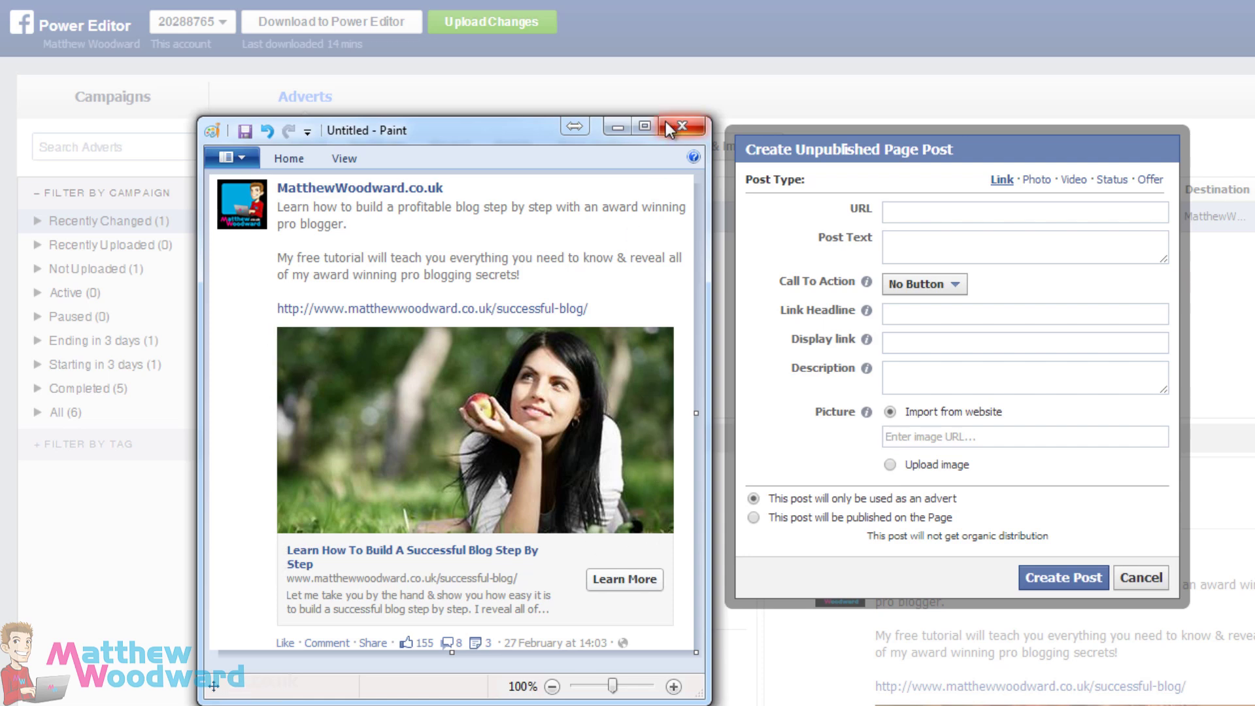
drag(501, 137, 0, 137)
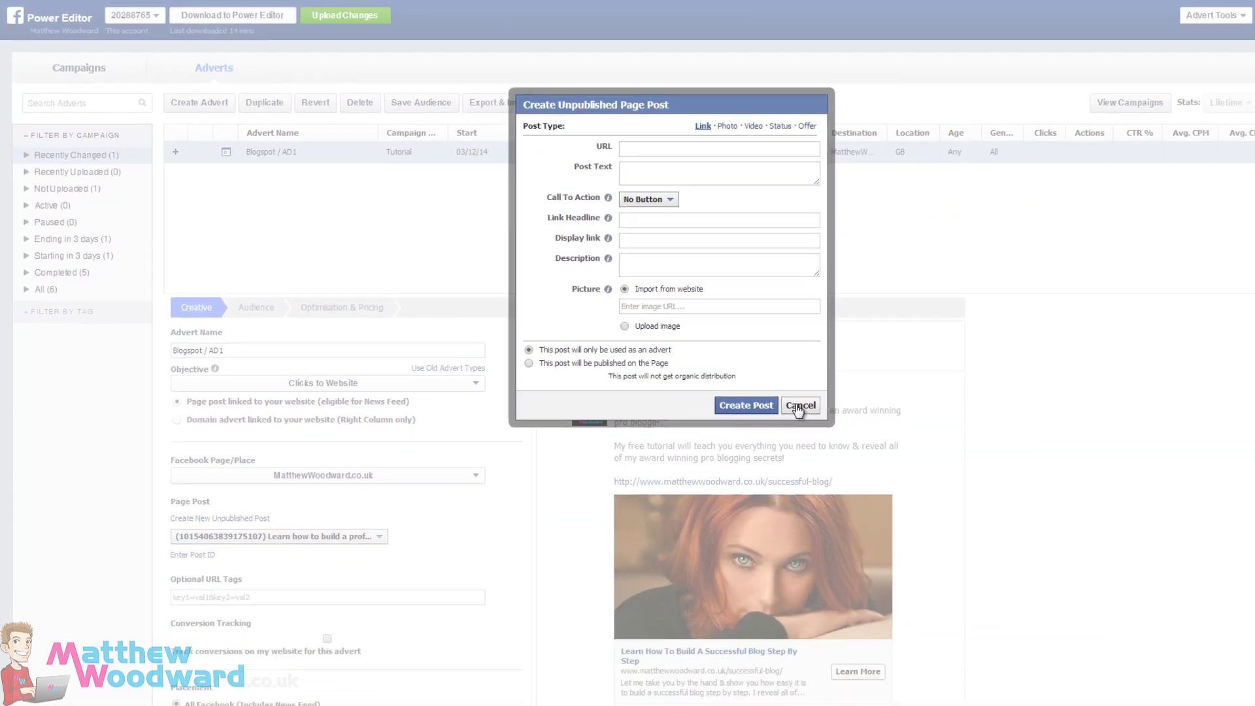
click(1141, 577)
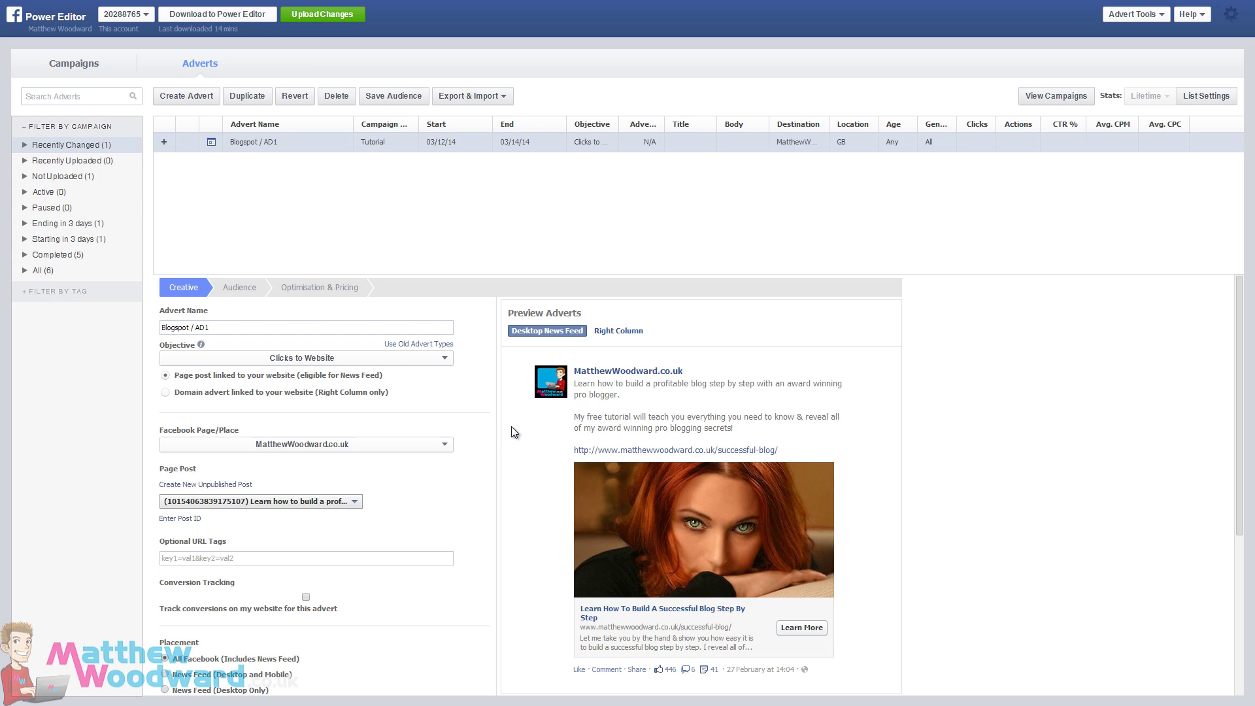
- Enable conversion tracking for the advert using the active "Successful Blog Opt In (Leads)" conversion, leaving the optional URL tags empty
scroll(505, 427, down, 1)
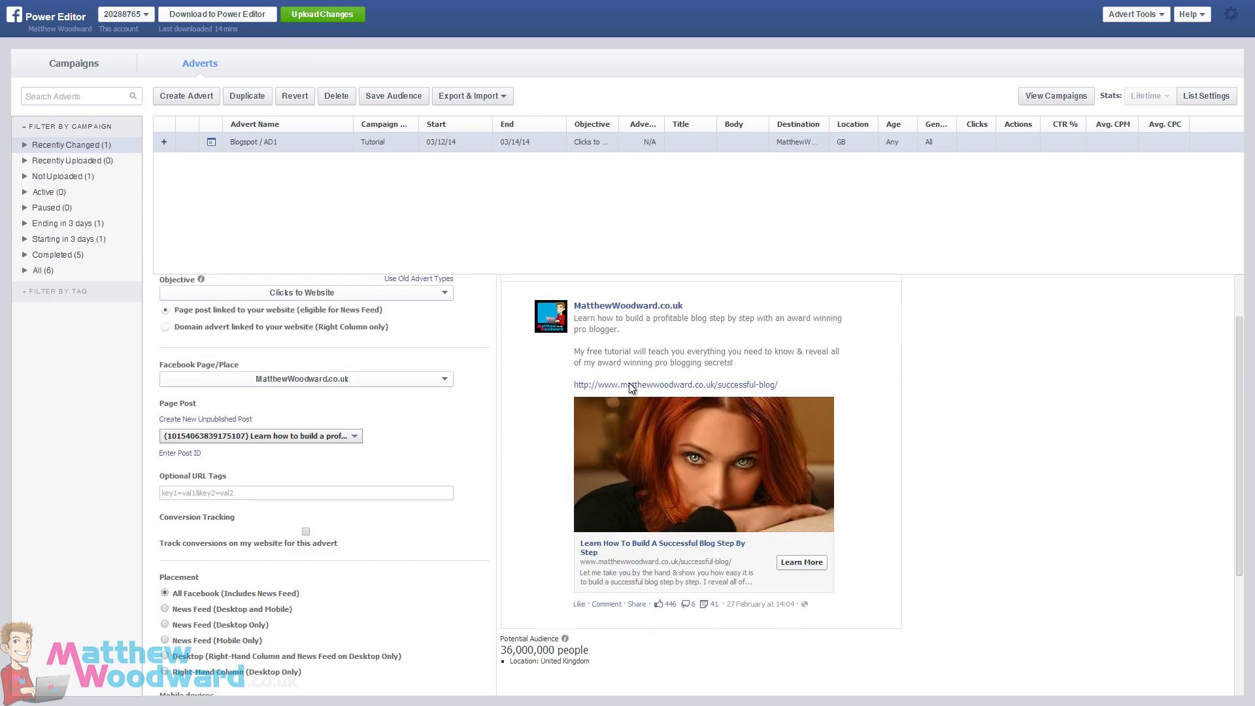
scroll(325, 498, down, 1)
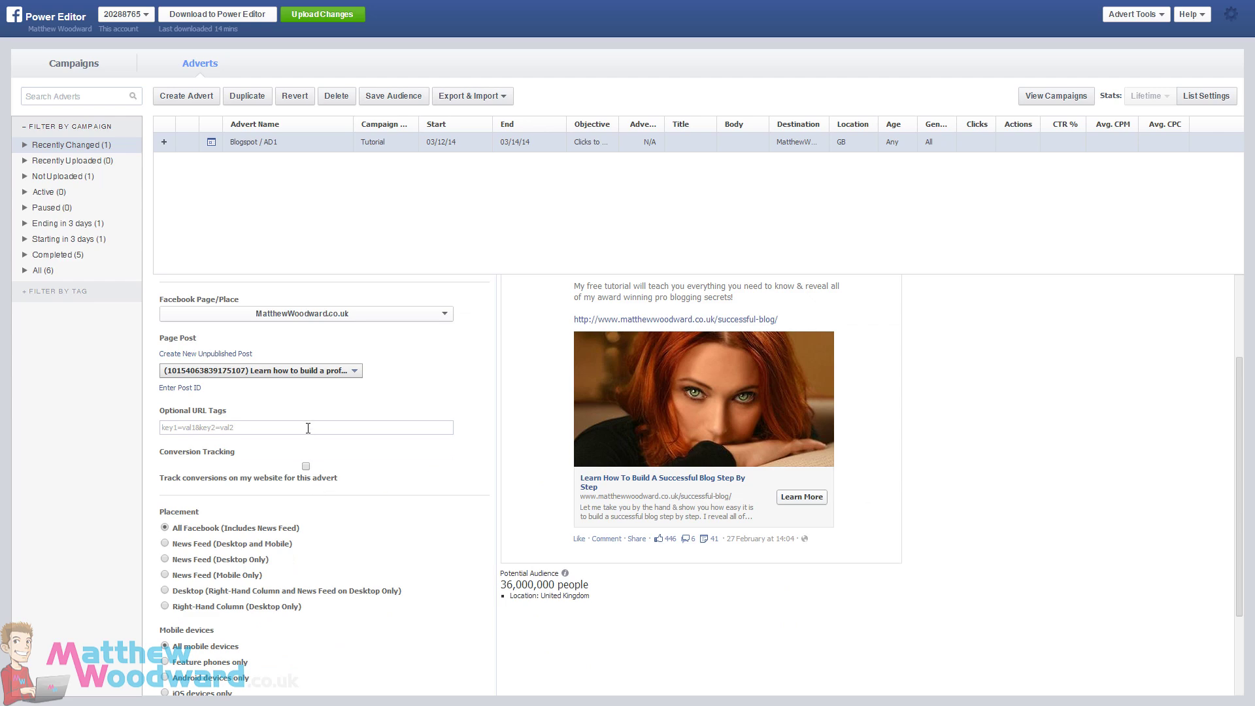
click(308, 427)
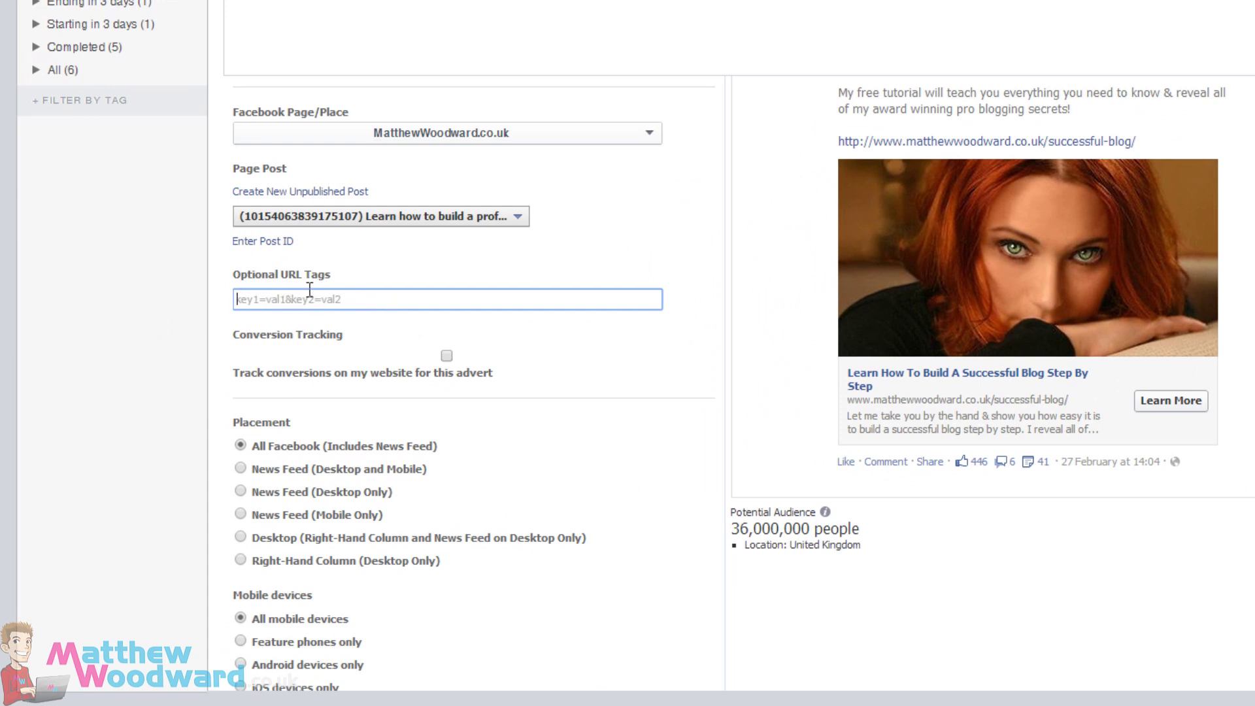
scroll(230, 337, down, 3)
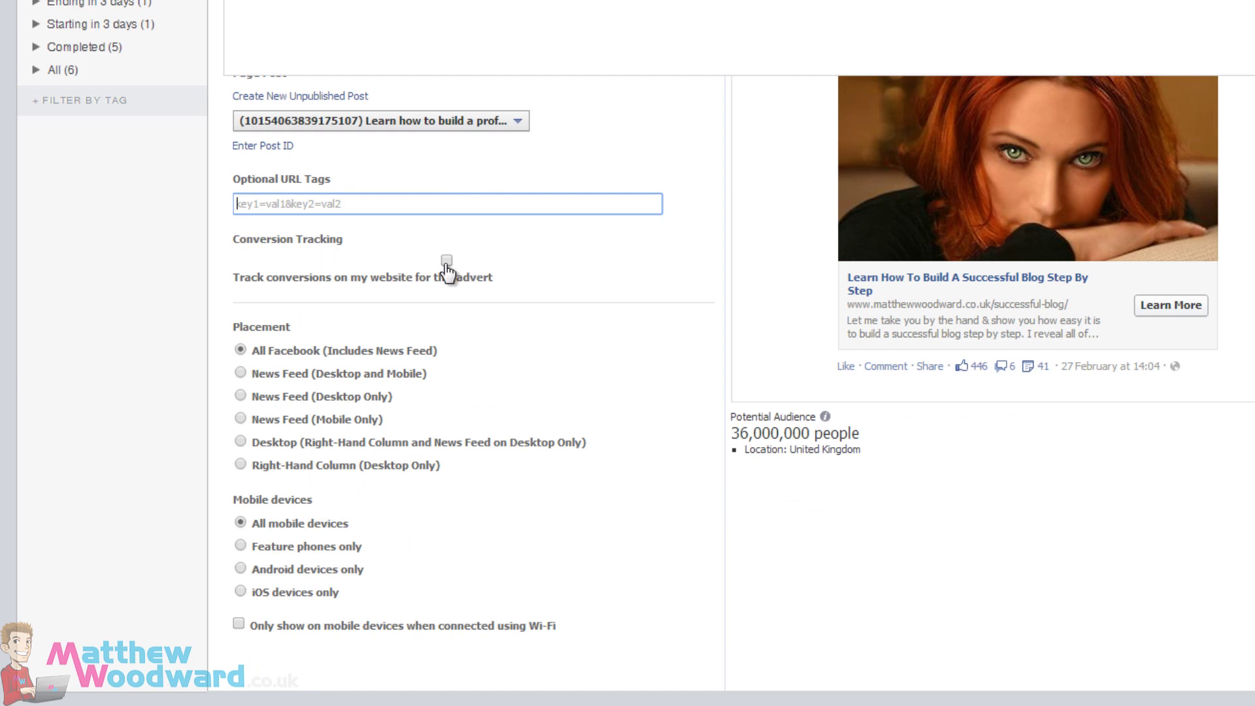
click(447, 261)
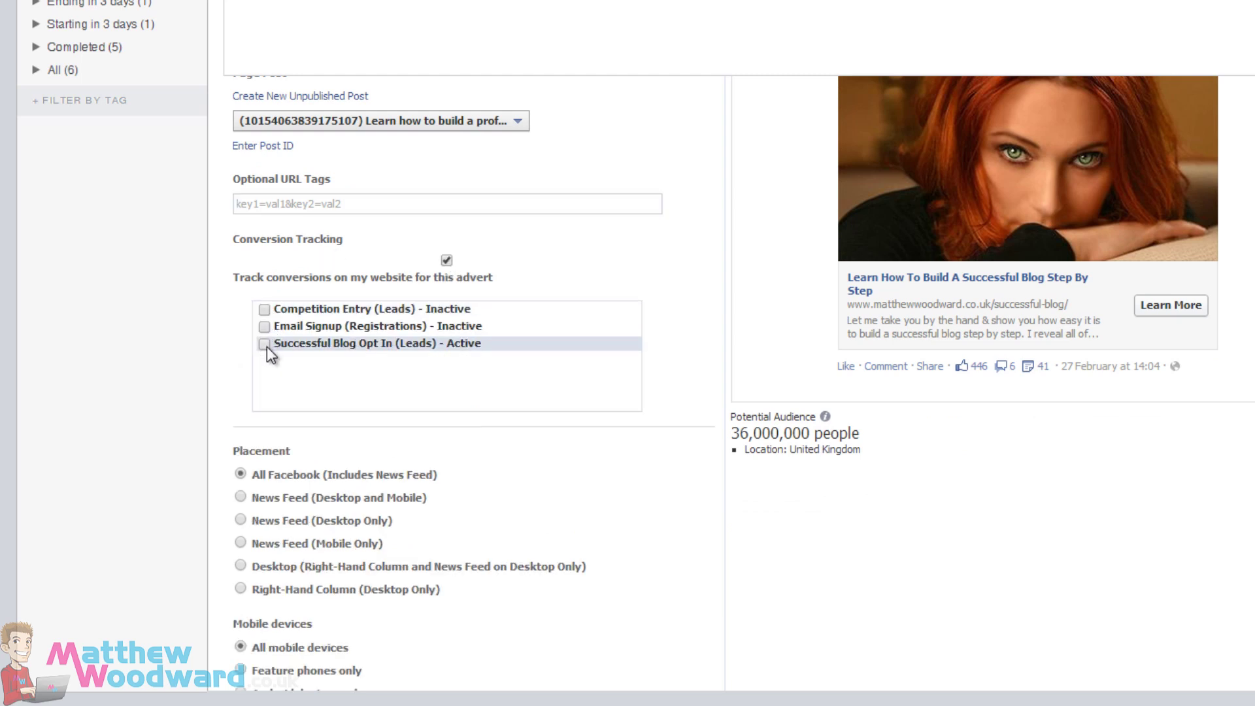
click(264, 344)
- Review the placement and mobile device options, and preview the advert in its Right Column format
scroll(591, 501, down, 2)
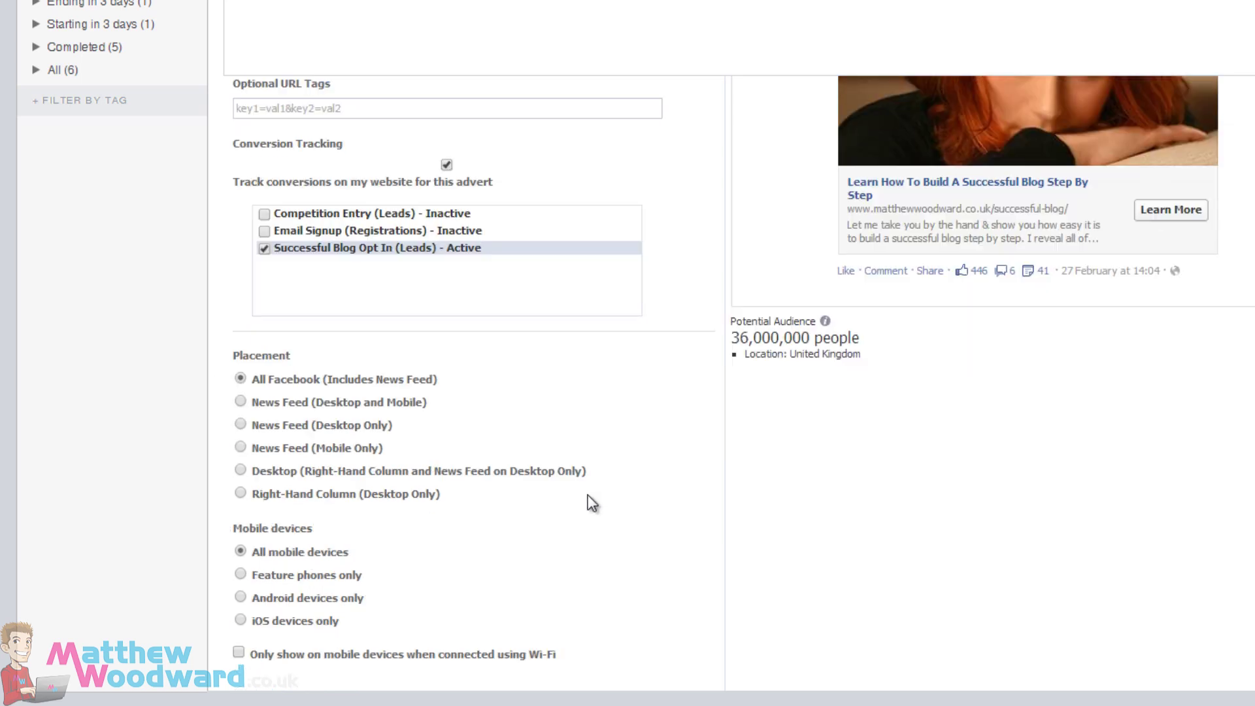
scroll(516, 438, down, 2)
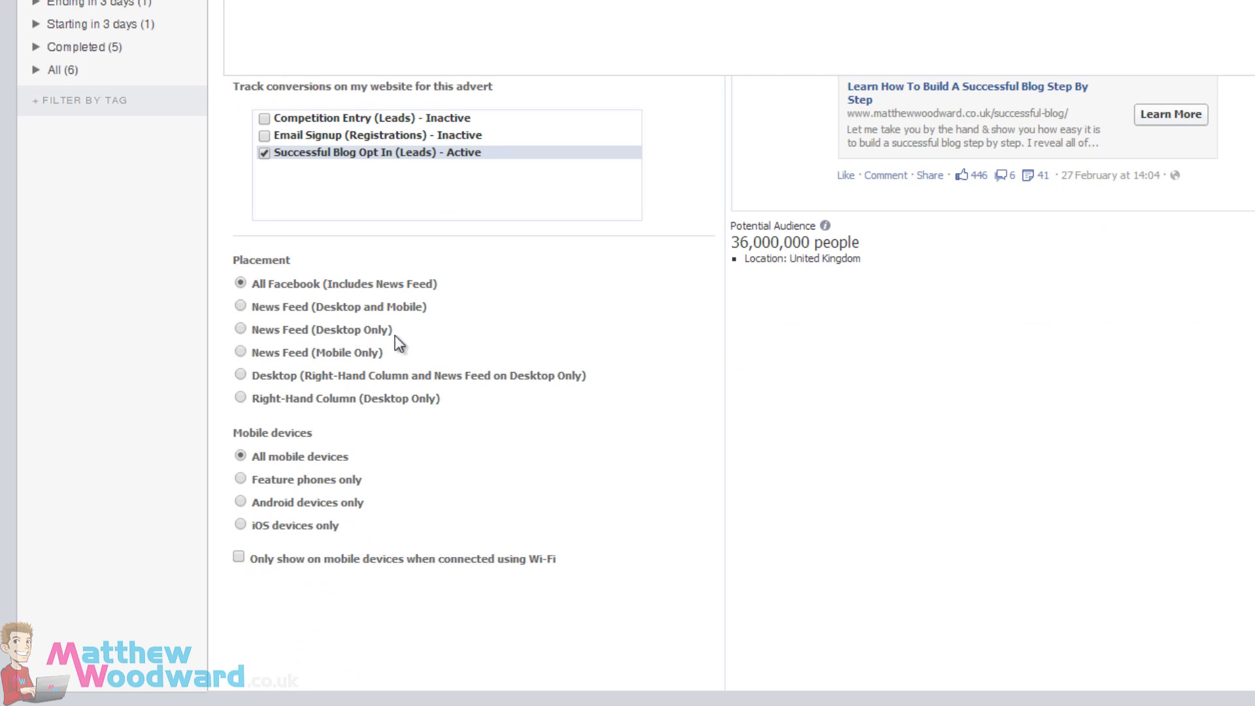
scroll(804, 457, up, 10)
scroll(777, 394, down, 2)
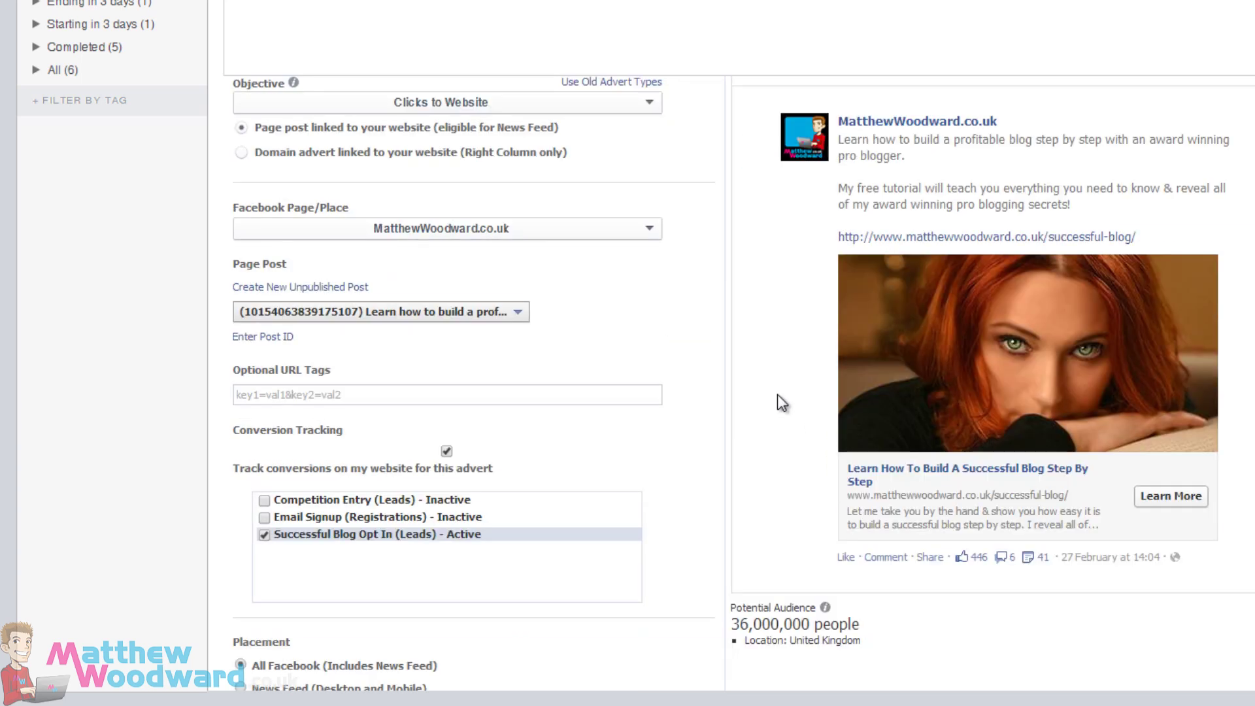
scroll(778, 394, up, 2)
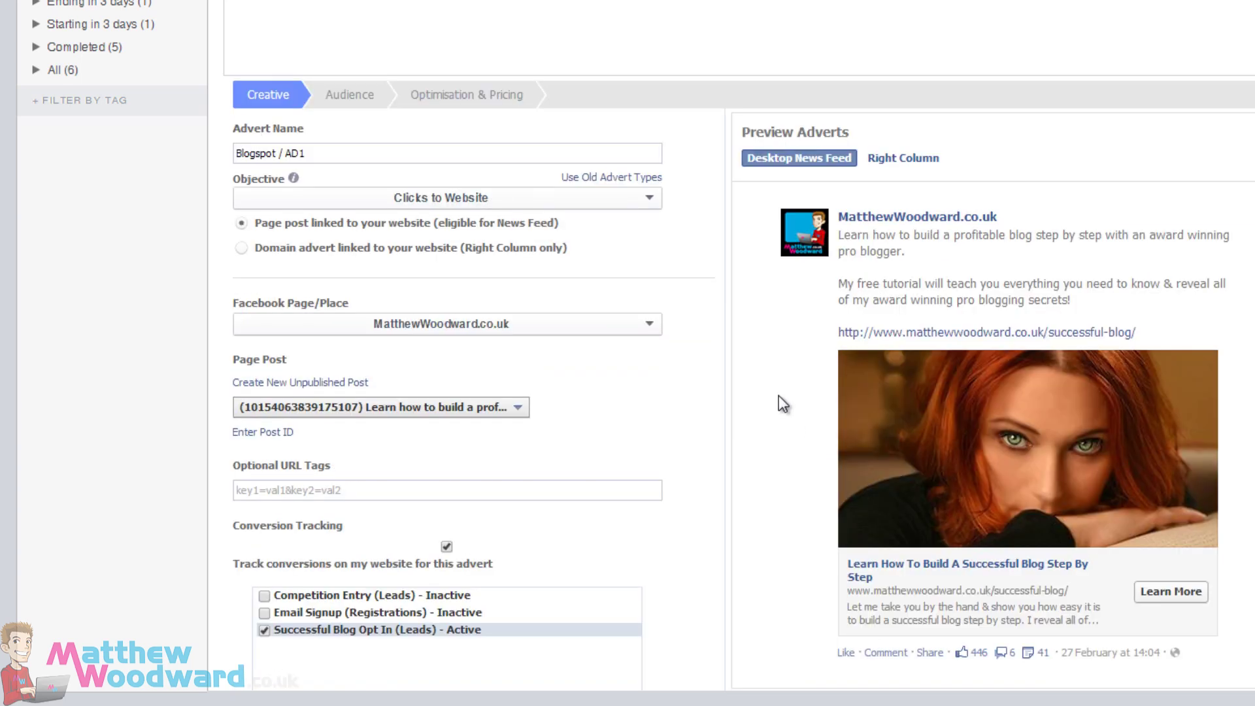
click(910, 161)
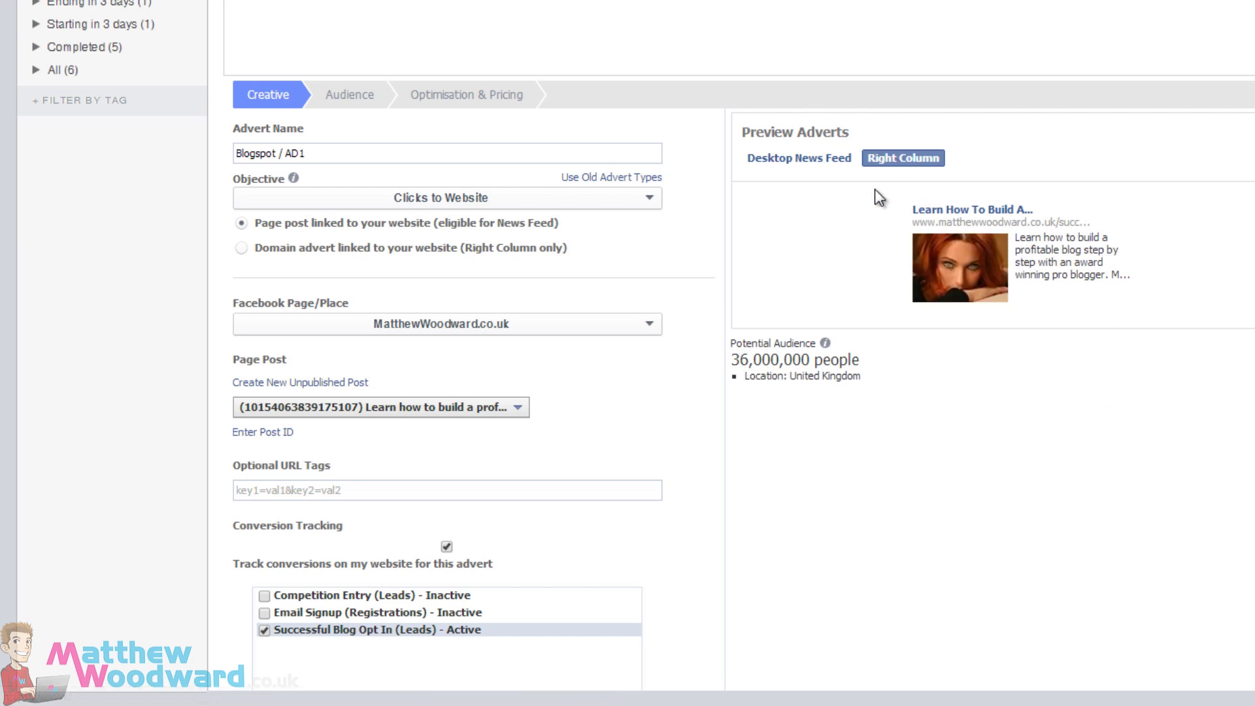
- Preview the advert in its Desktop News Feed format, and set its placement to News Feed (Desktop Only)
click(782, 162)
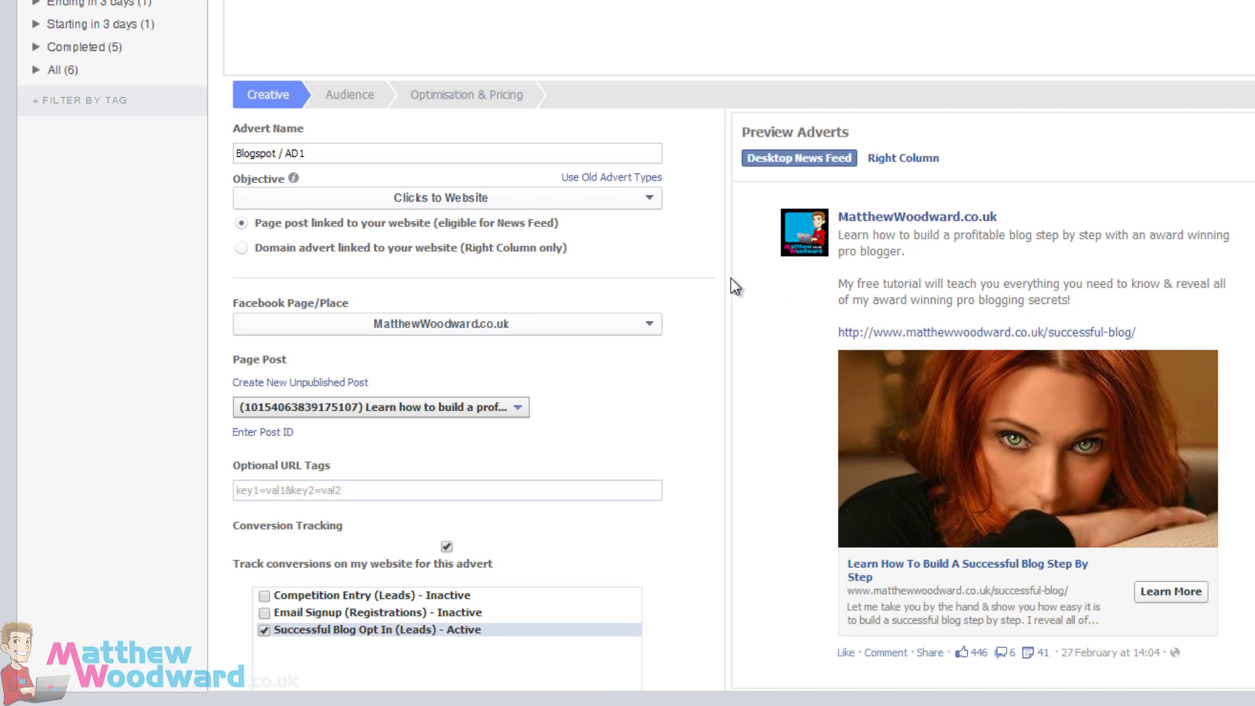
scroll(713, 343, down, 4)
scroll(718, 346, down, 1)
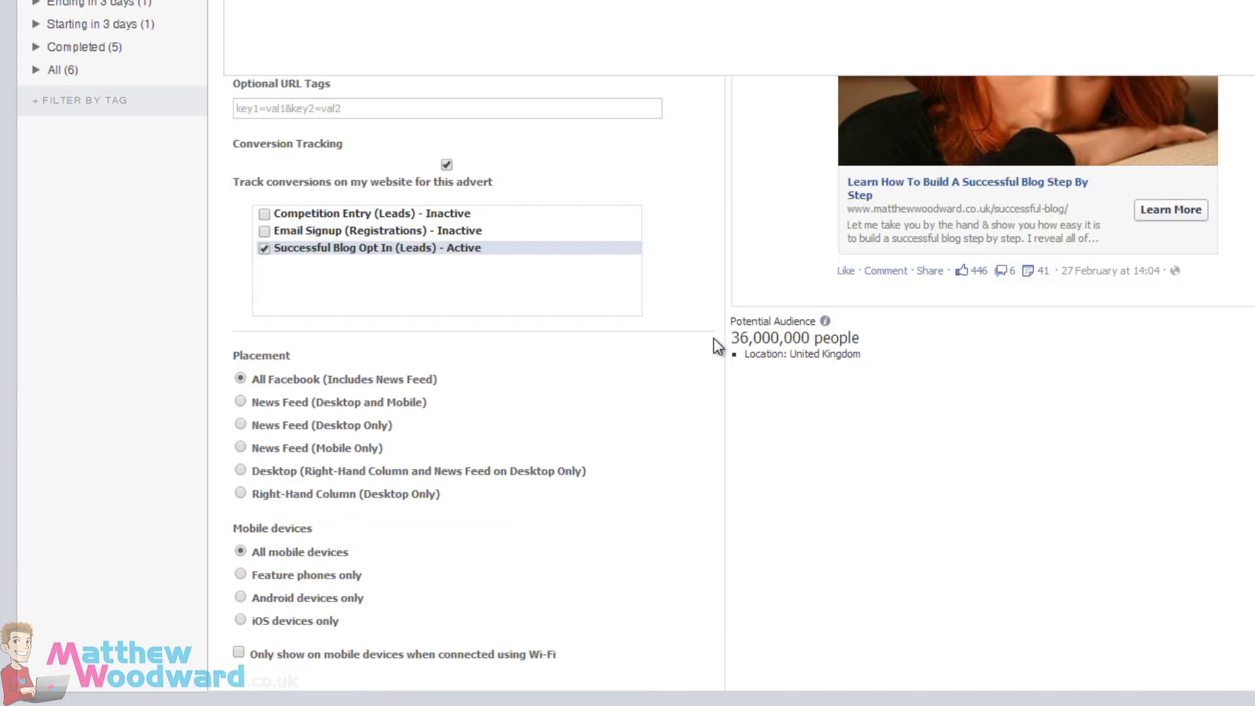
scroll(678, 340, down, 1)
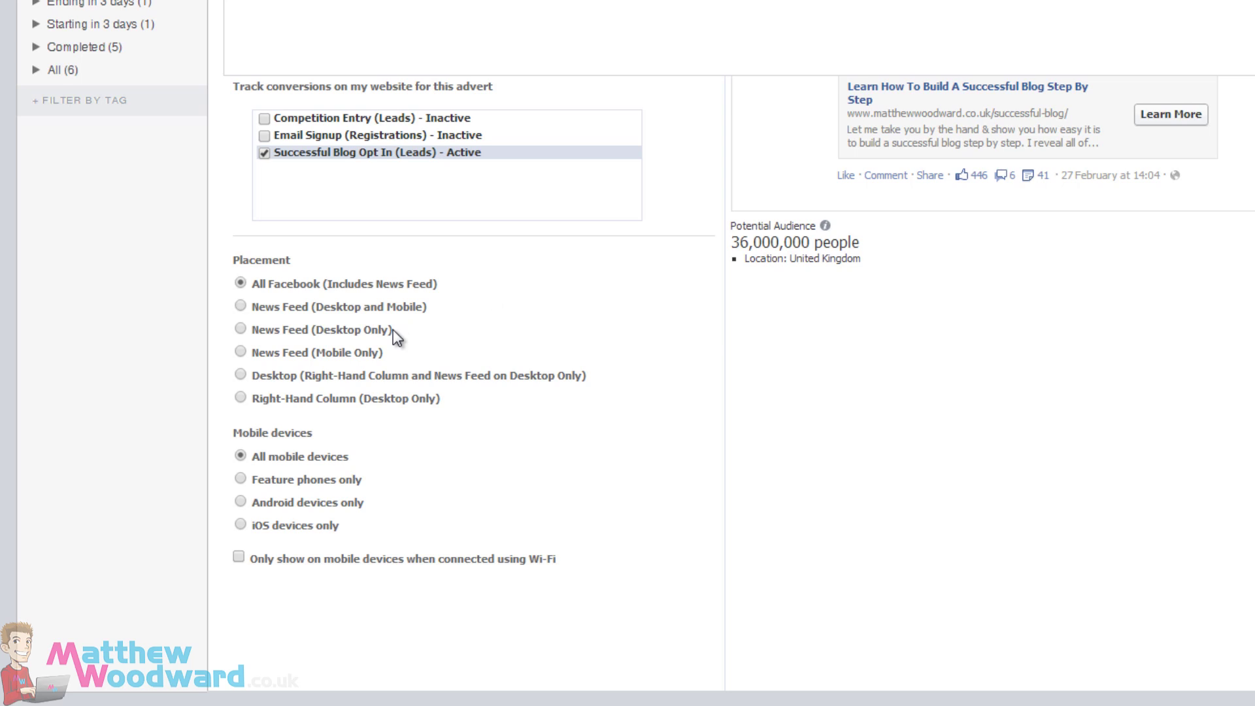
scroll(793, 394, up, 5)
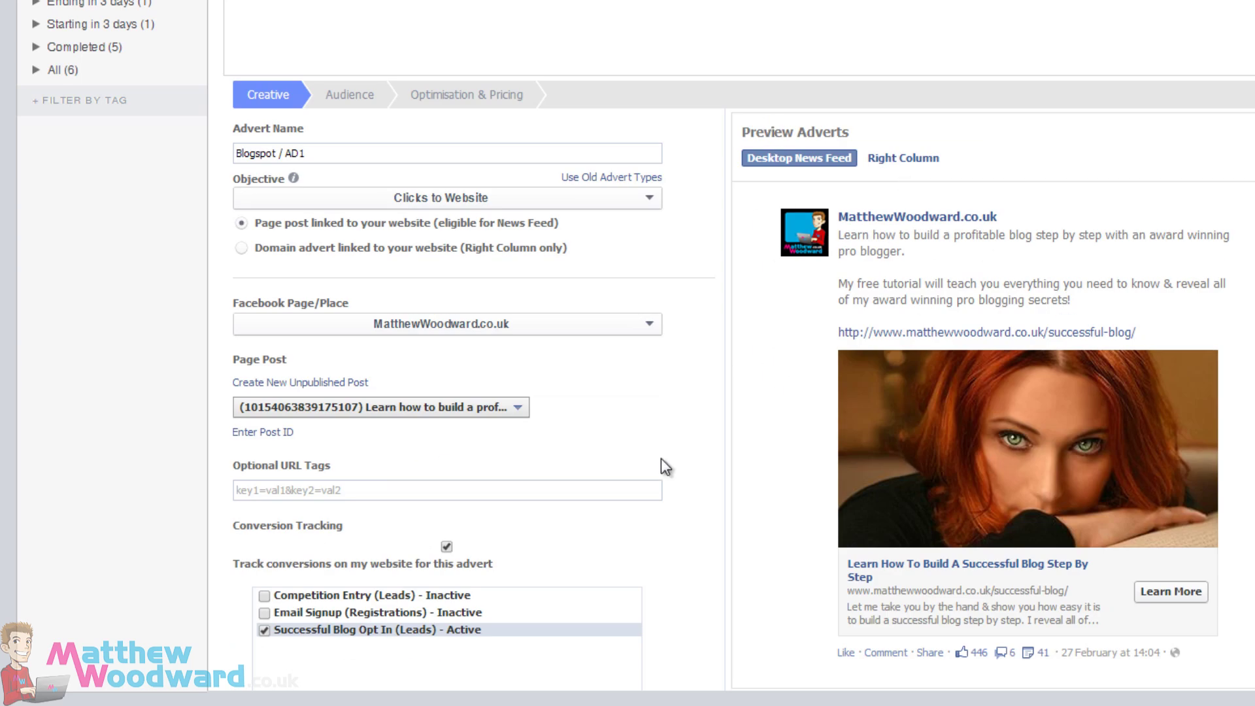
scroll(662, 459, down, 5)
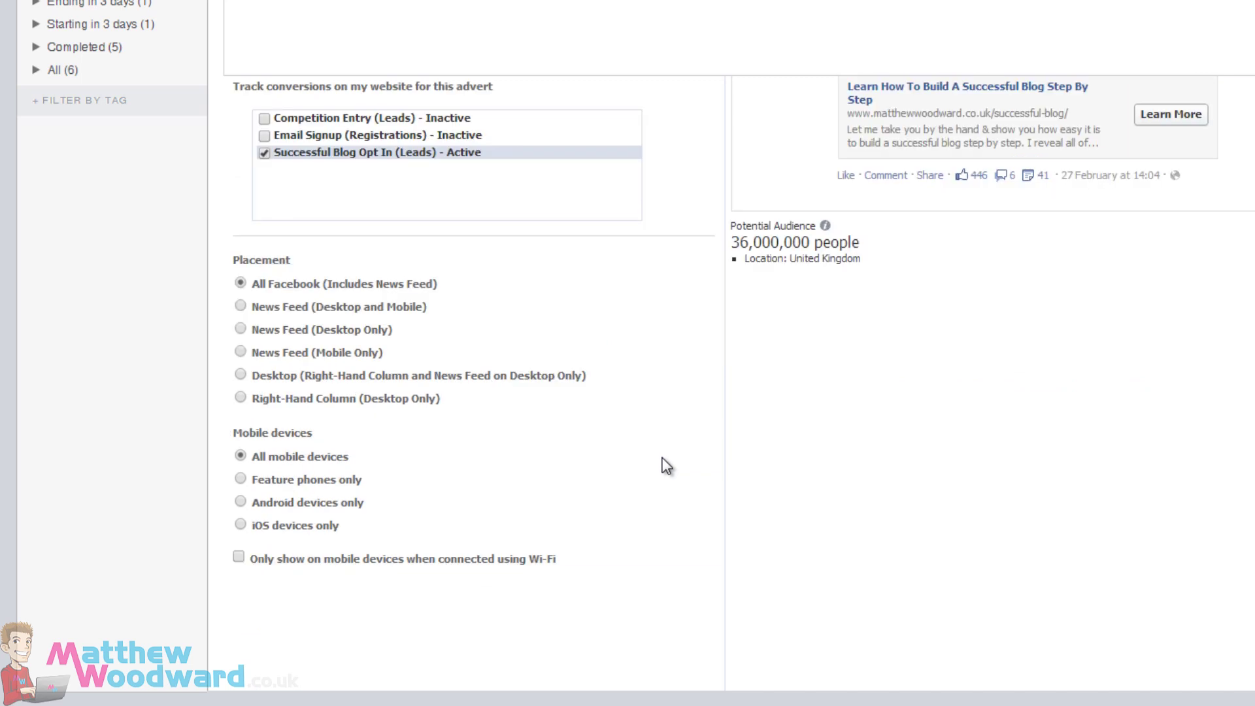
click(240, 329)
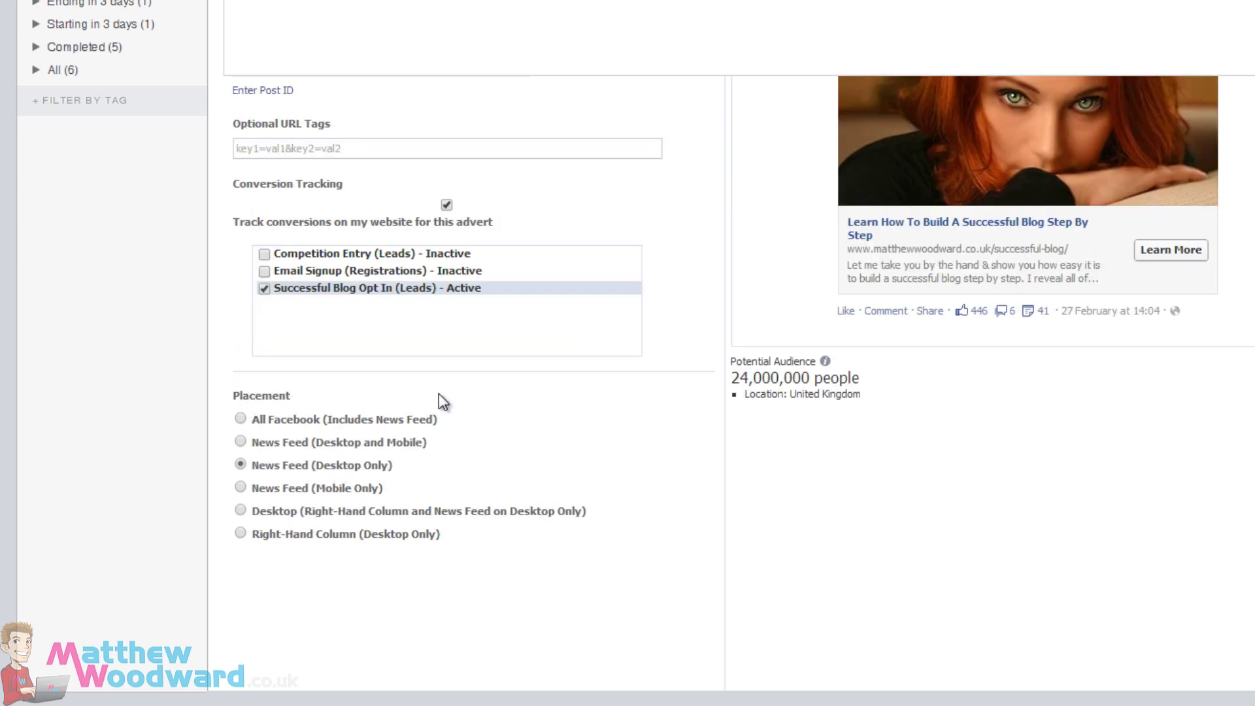
scroll(644, 469, up, 5)
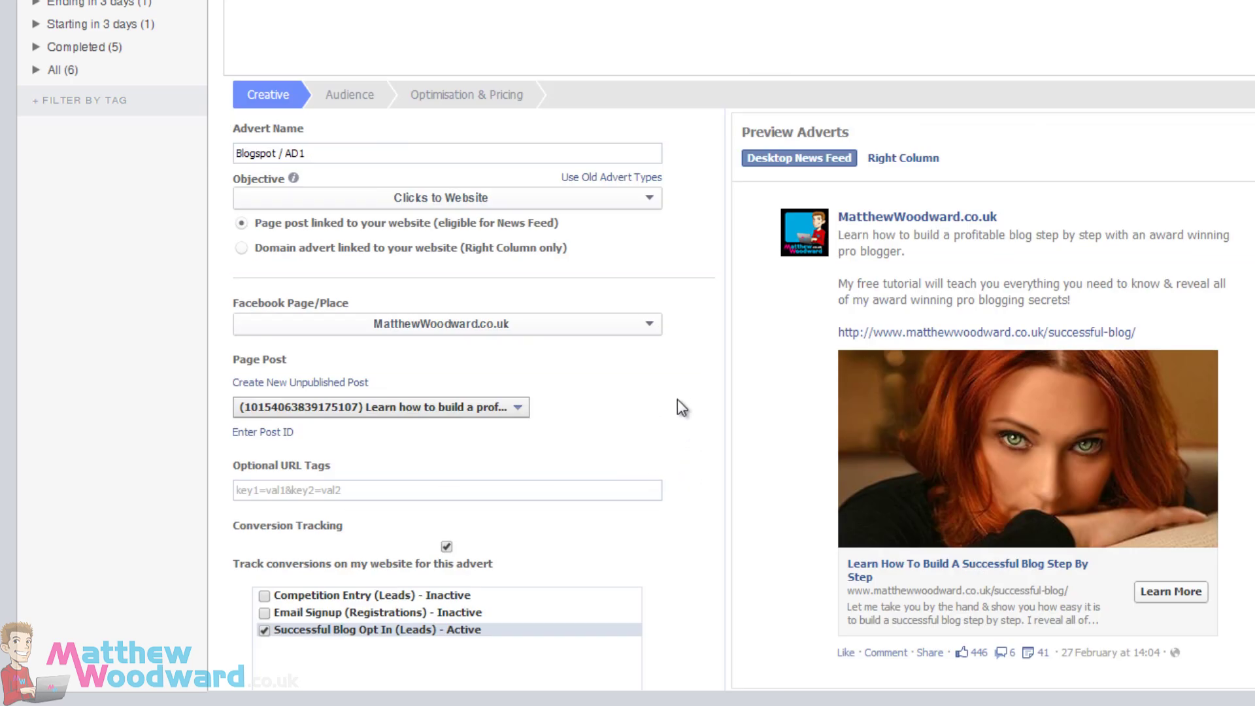
scroll(678, 407, down, 1)
scroll(678, 407, up, 1)
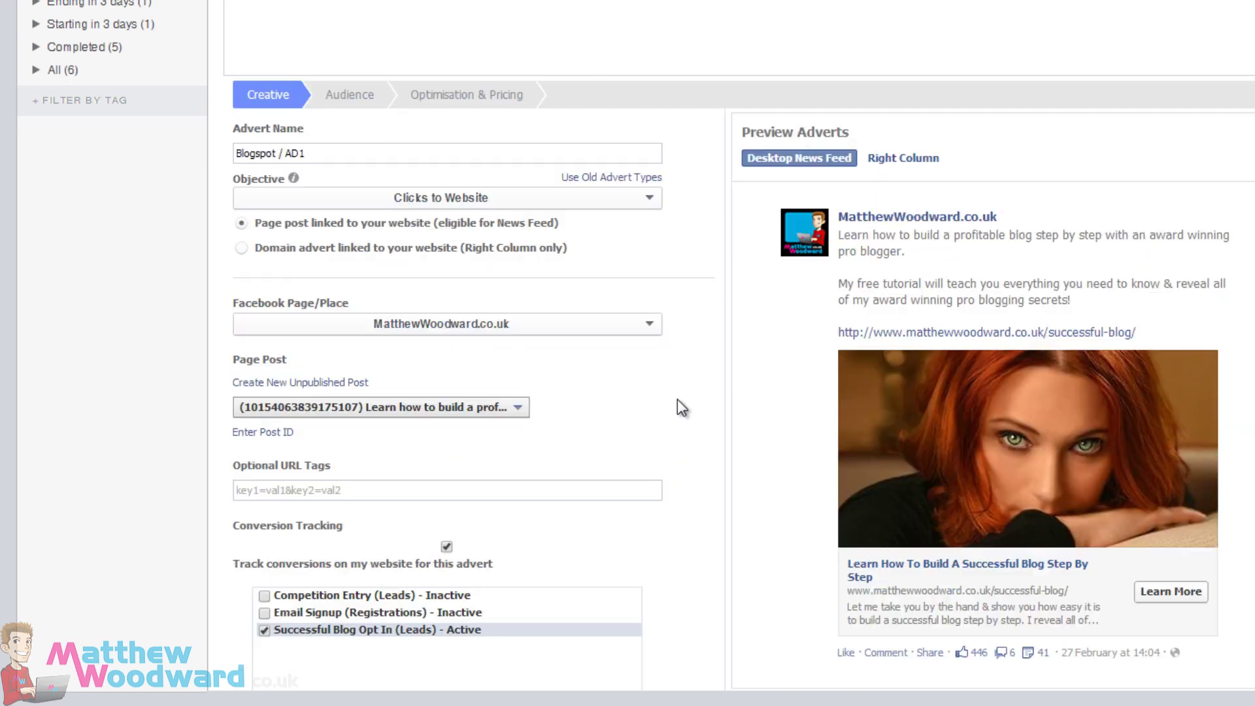
- Remove United Kingdom from the advert's audience location and set the minimum age to 18
click(352, 96)
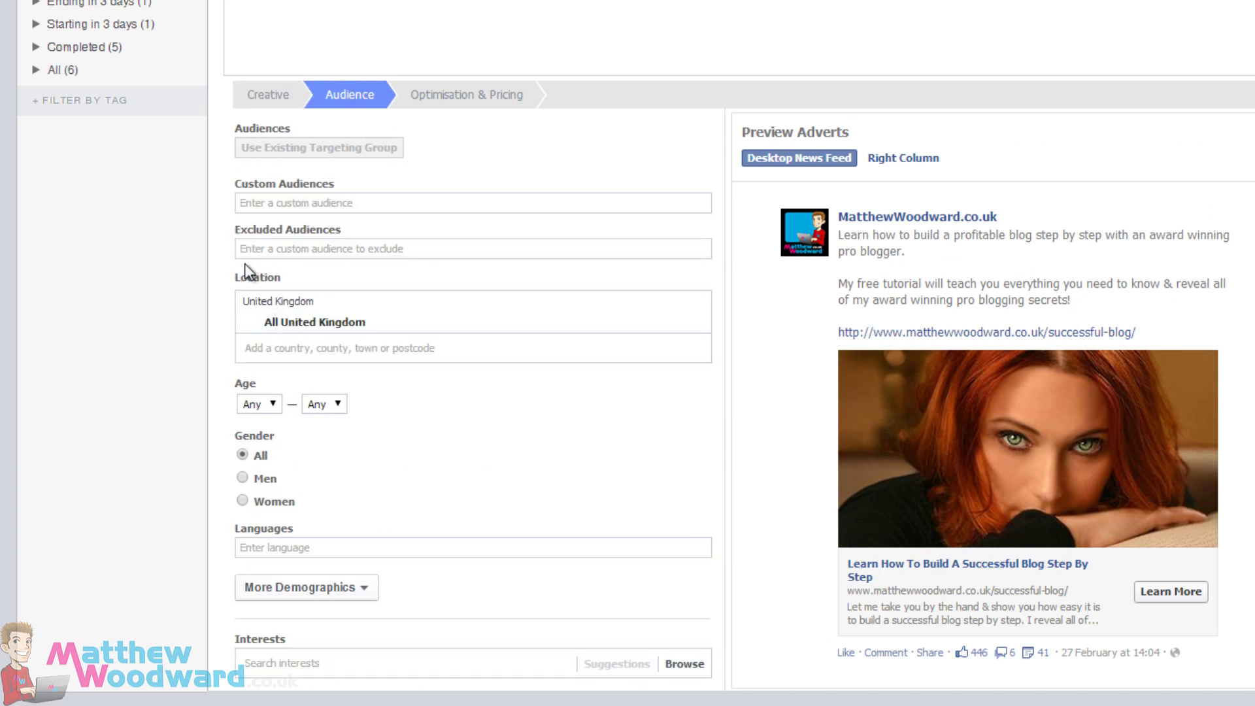
click(696, 302)
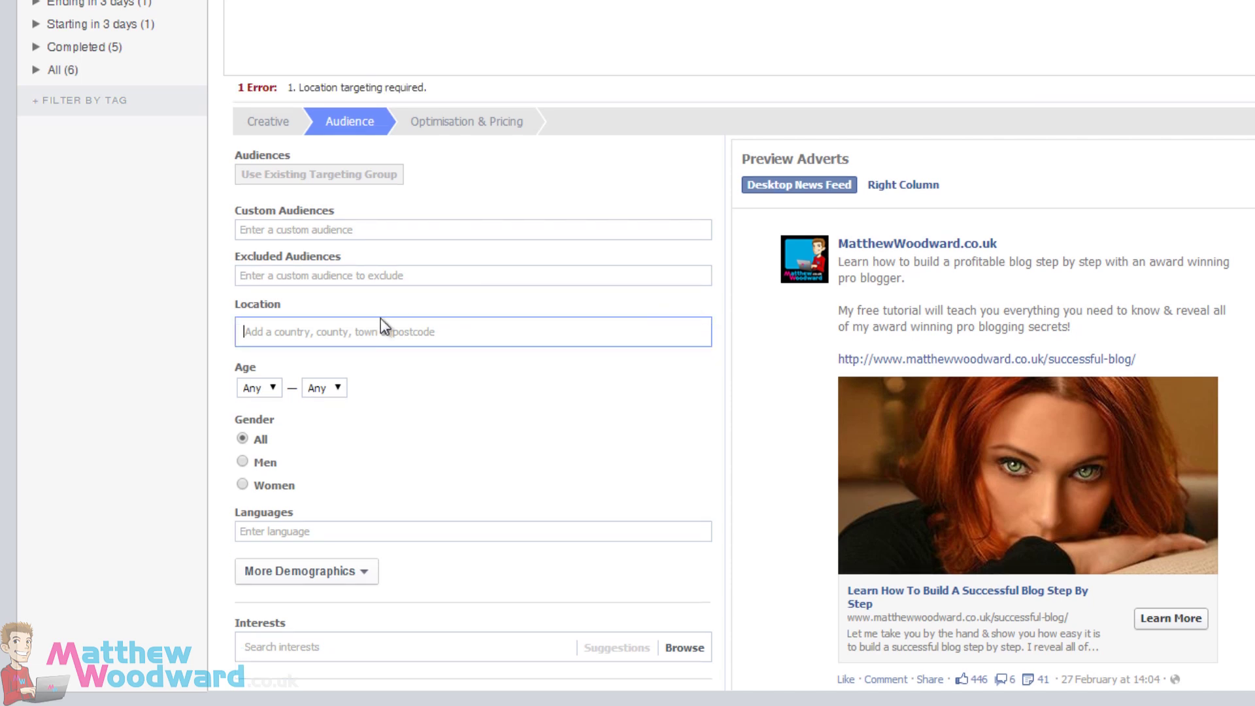
scroll(392, 366, down, 2)
click(268, 295)
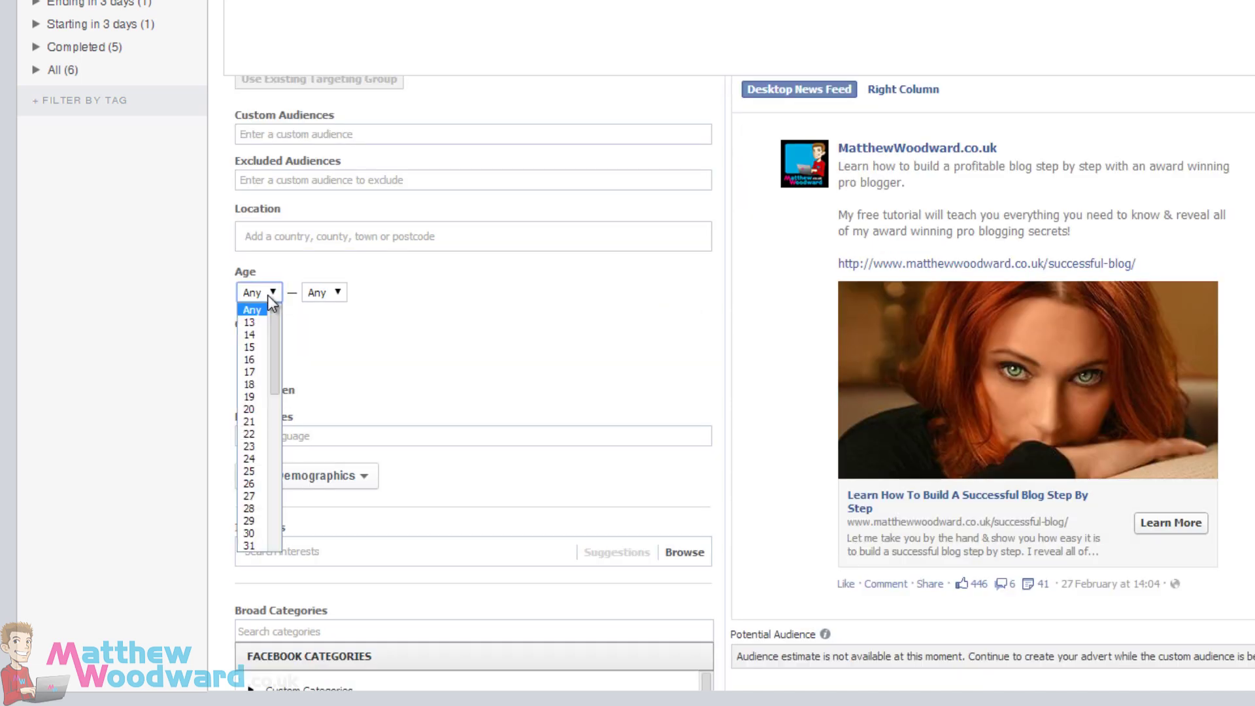
click(259, 385)
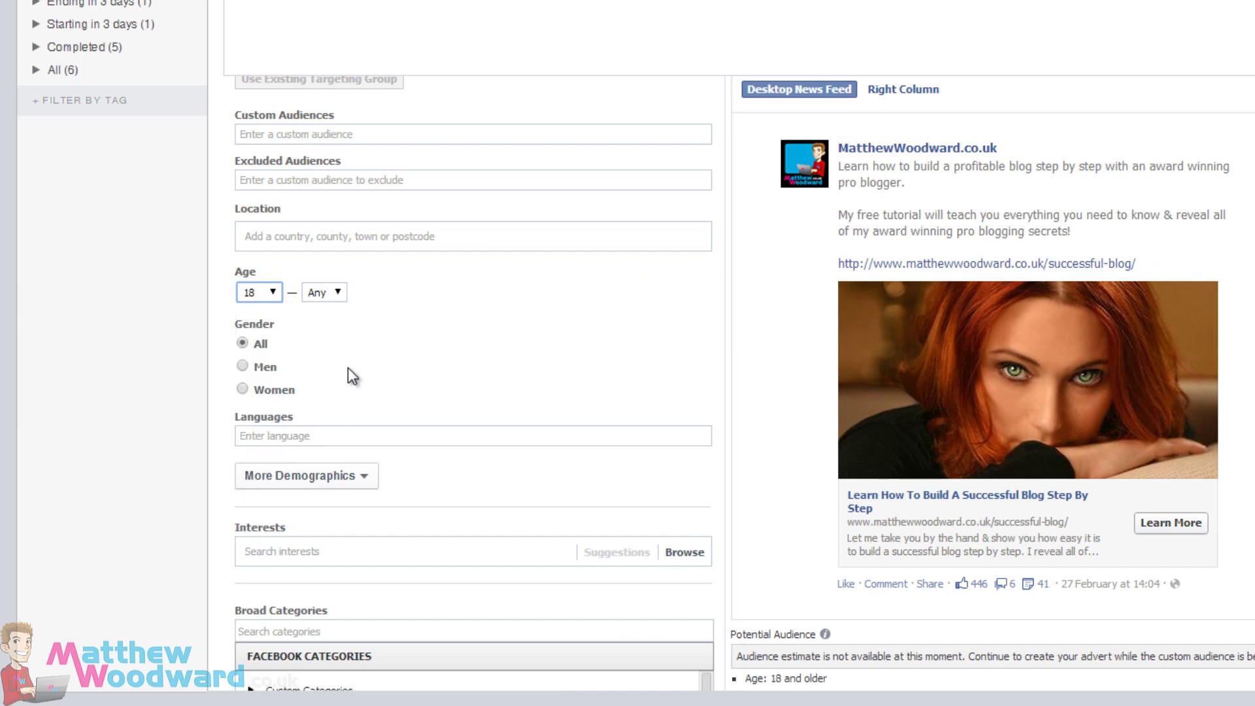
- Target the audience languages English (US) and English (UK)
click(324, 436)
text(en)
click(311, 456)
text(e)
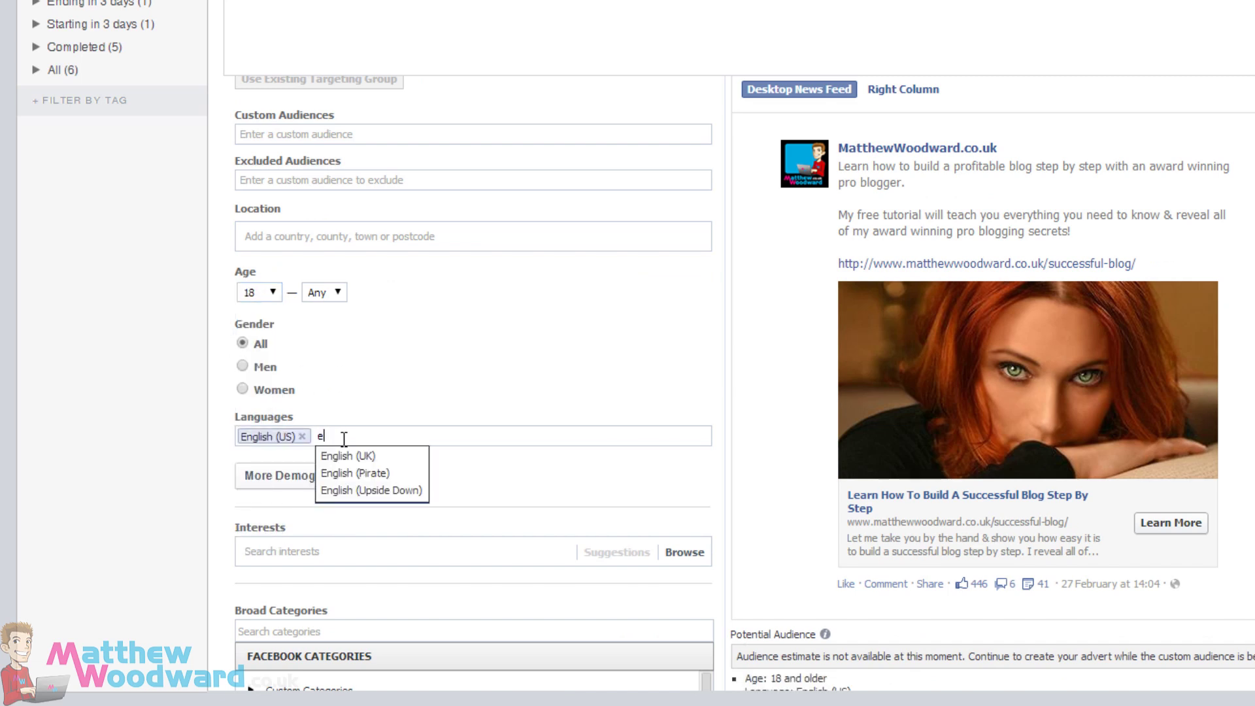
text(ng)
click(349, 455)
- Examine the additional demographic targeting options available for the audience, without adding any
scroll(464, 478, down, 2)
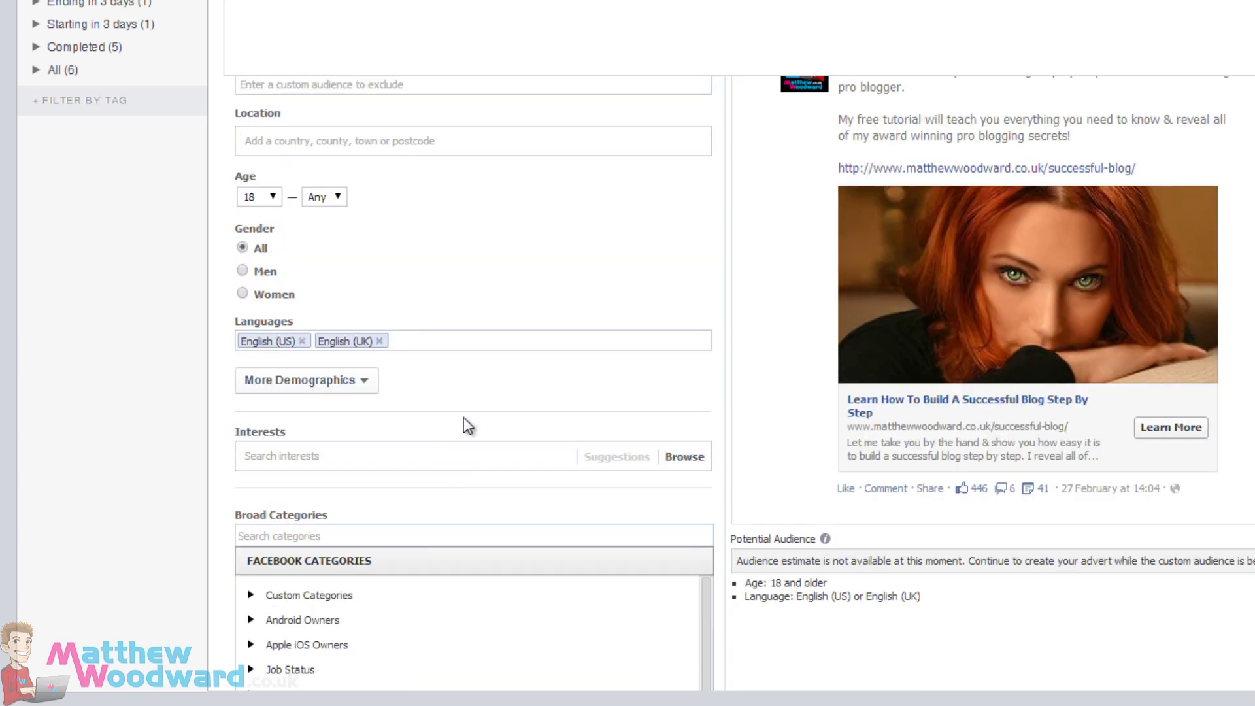
scroll(453, 451, down, 2)
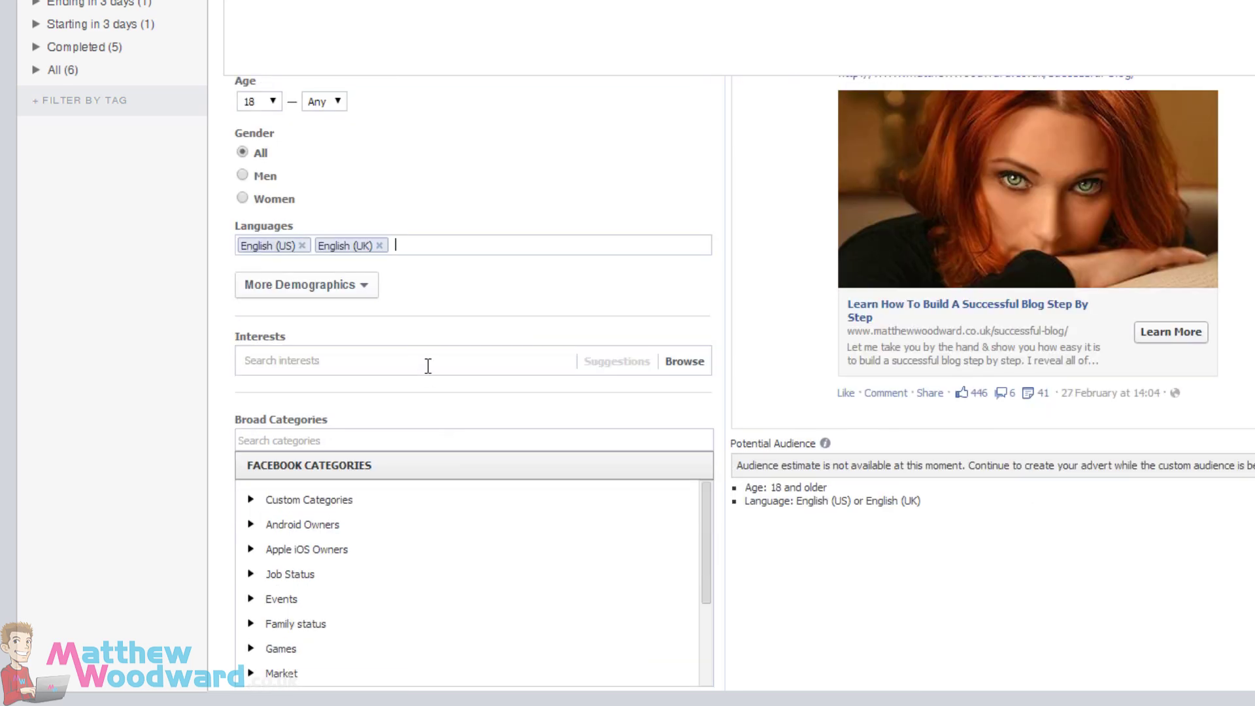
scroll(396, 344, down, 2)
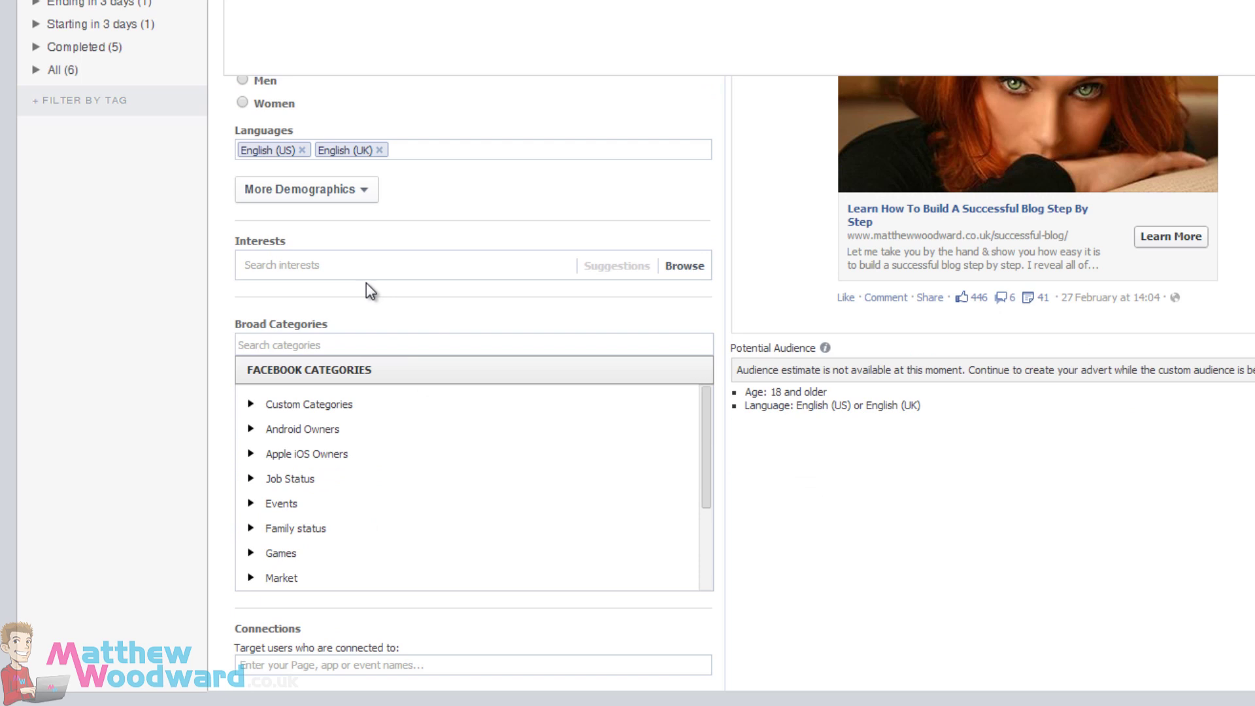
click(359, 203)
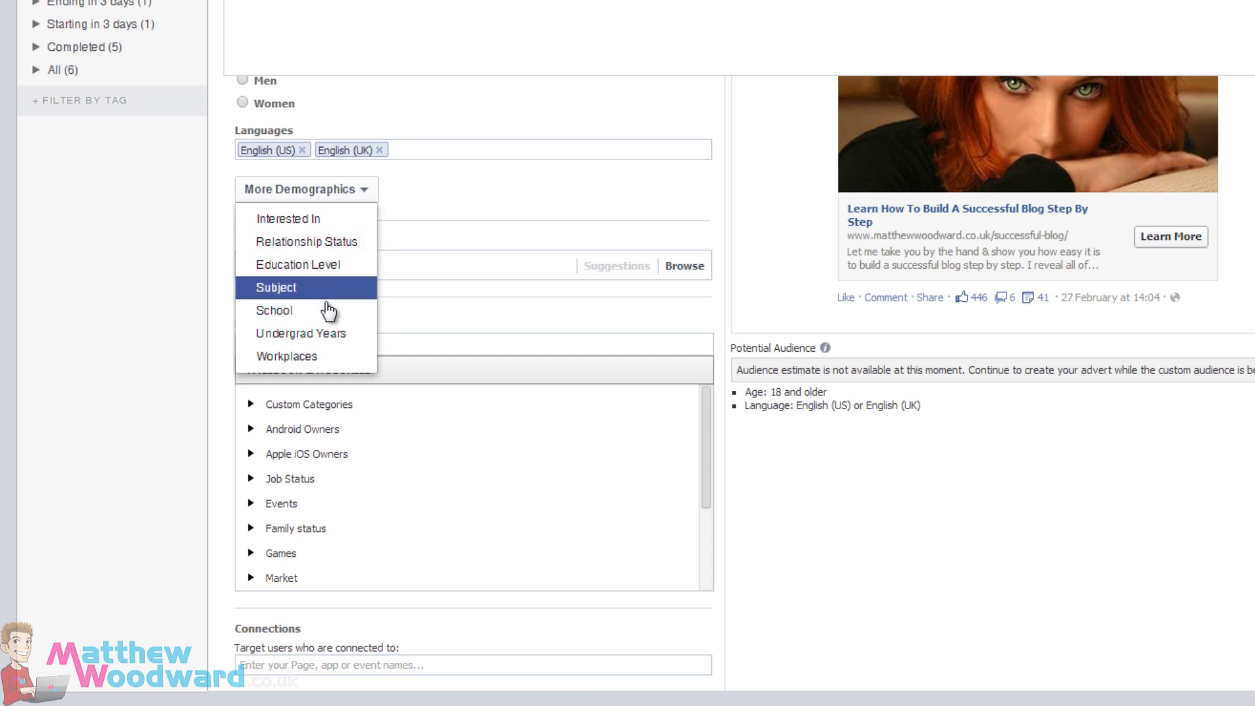
click(321, 196)
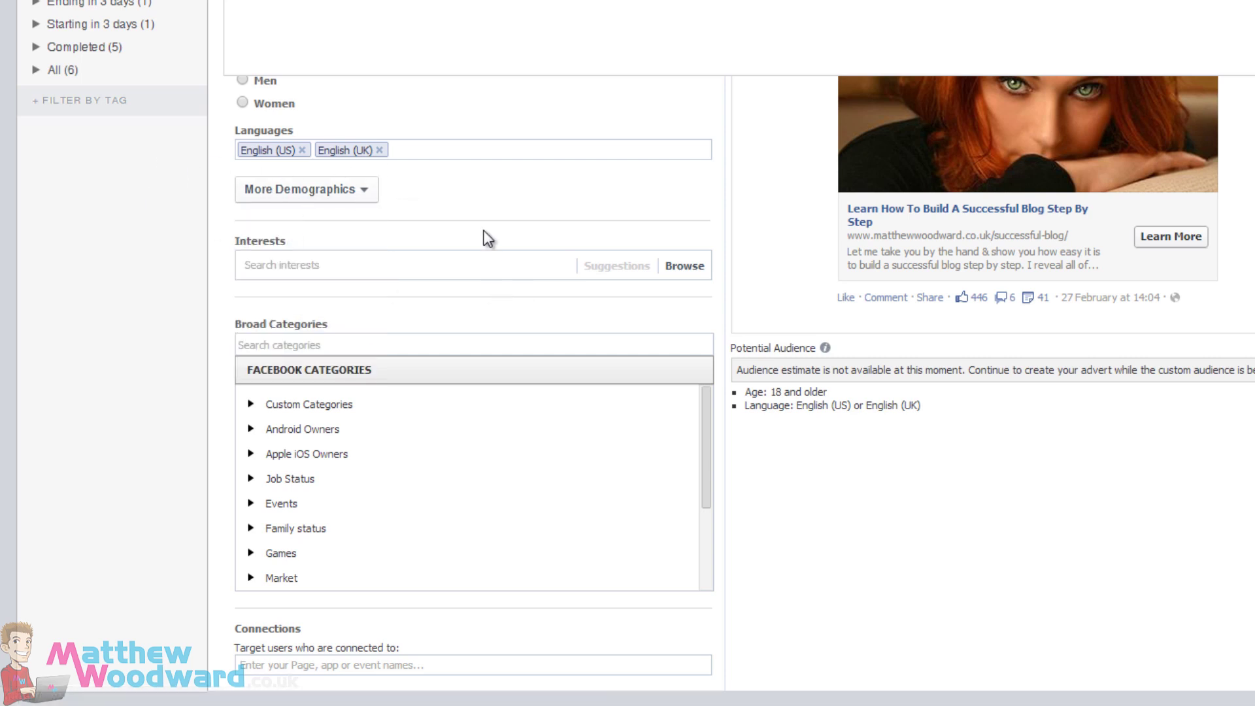
- Add "blogspot" as an audience interest and review its description
scroll(482, 238, down, 2)
scroll(610, 203, up, 2)
click(537, 264)
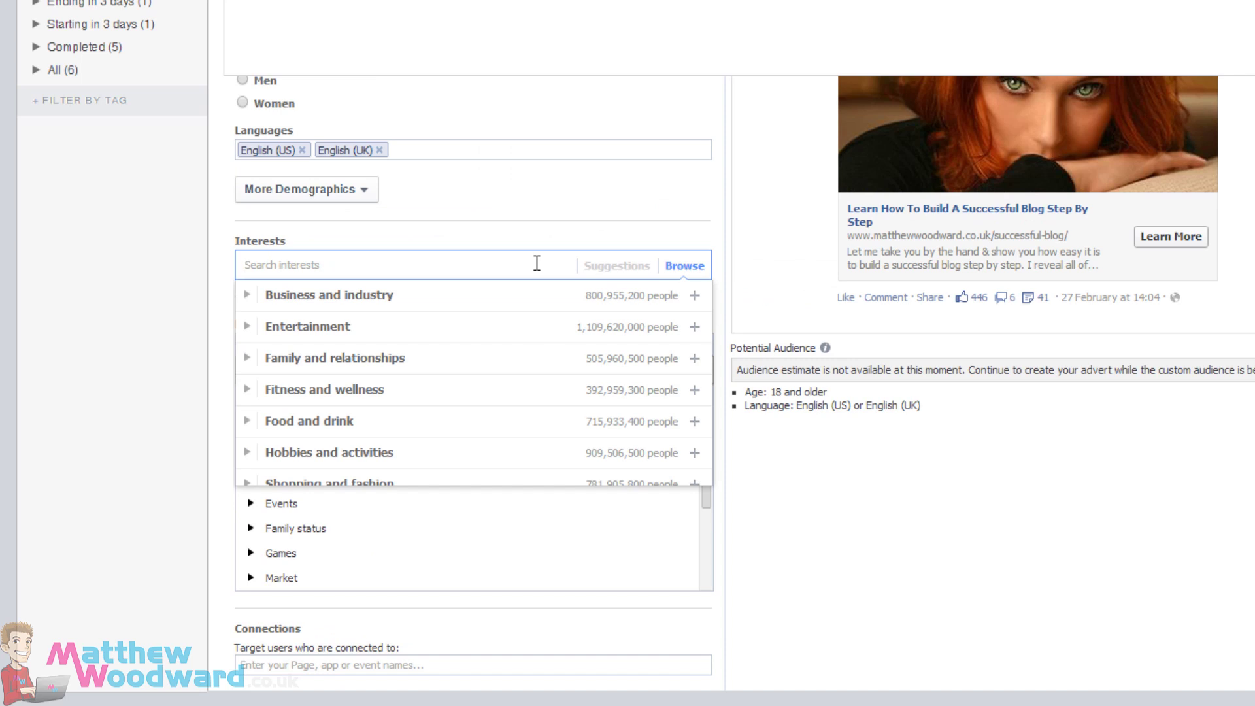
text(blogspot)
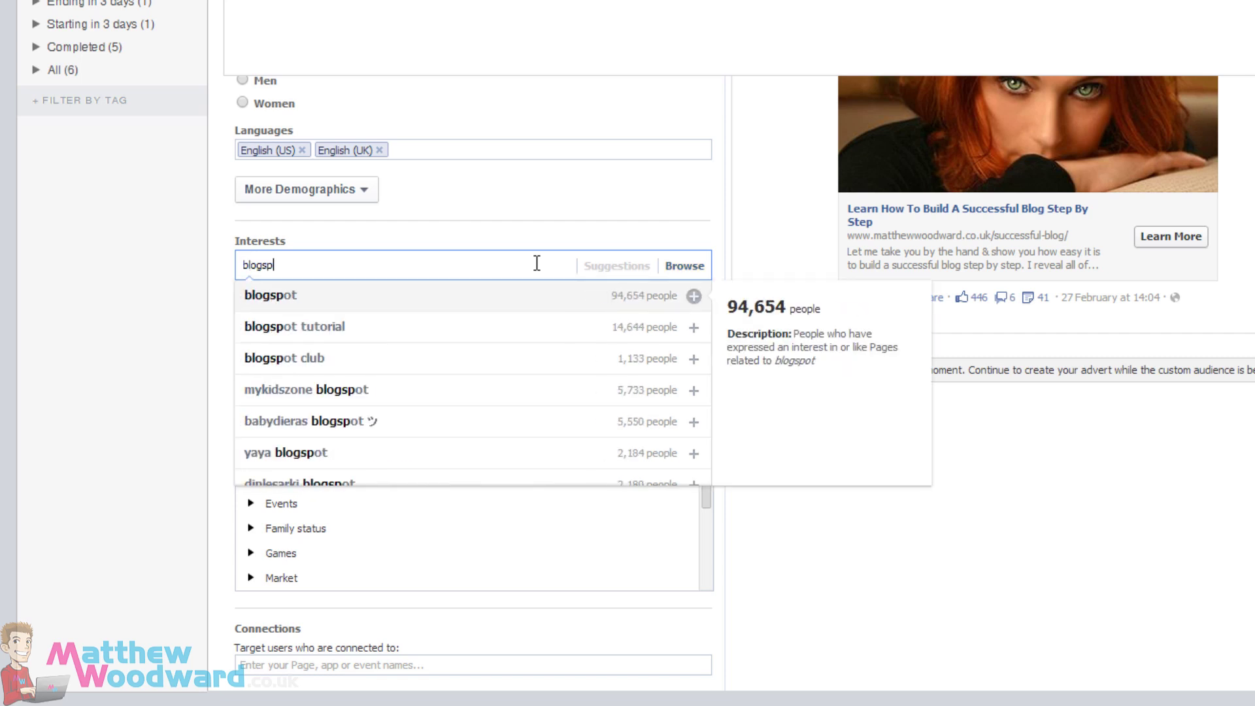
click(278, 296)
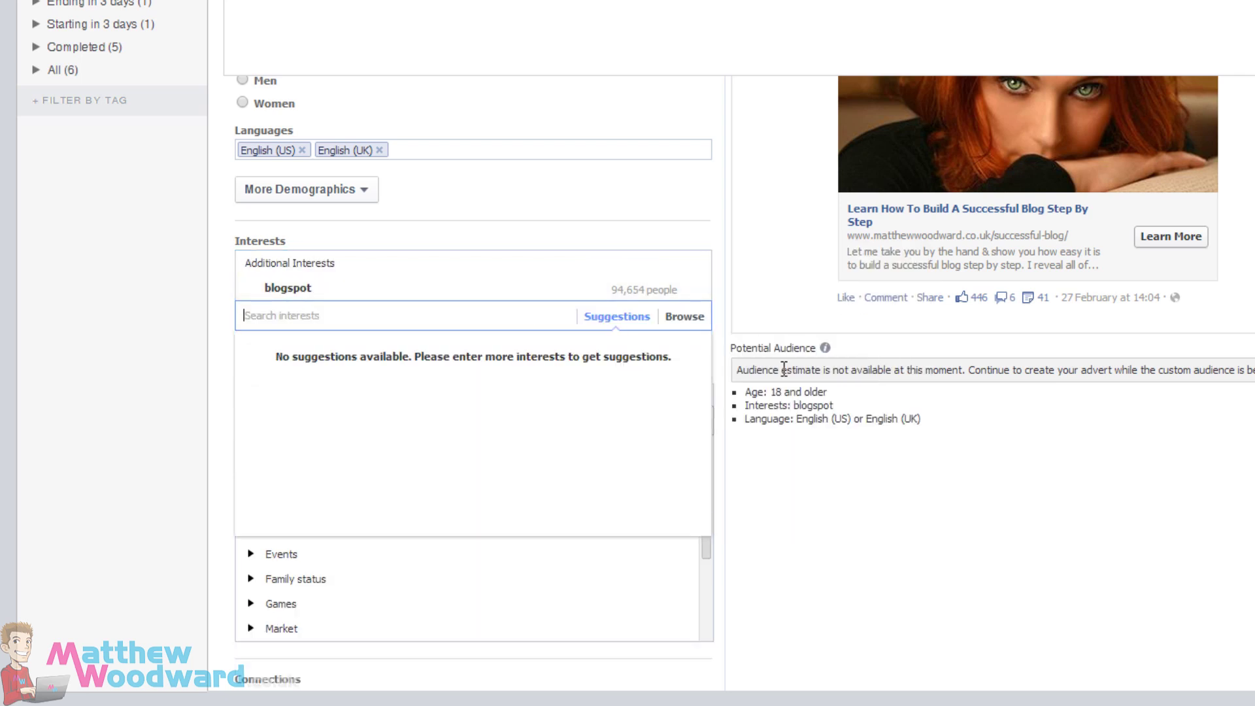
scroll(817, 366, up, 3)
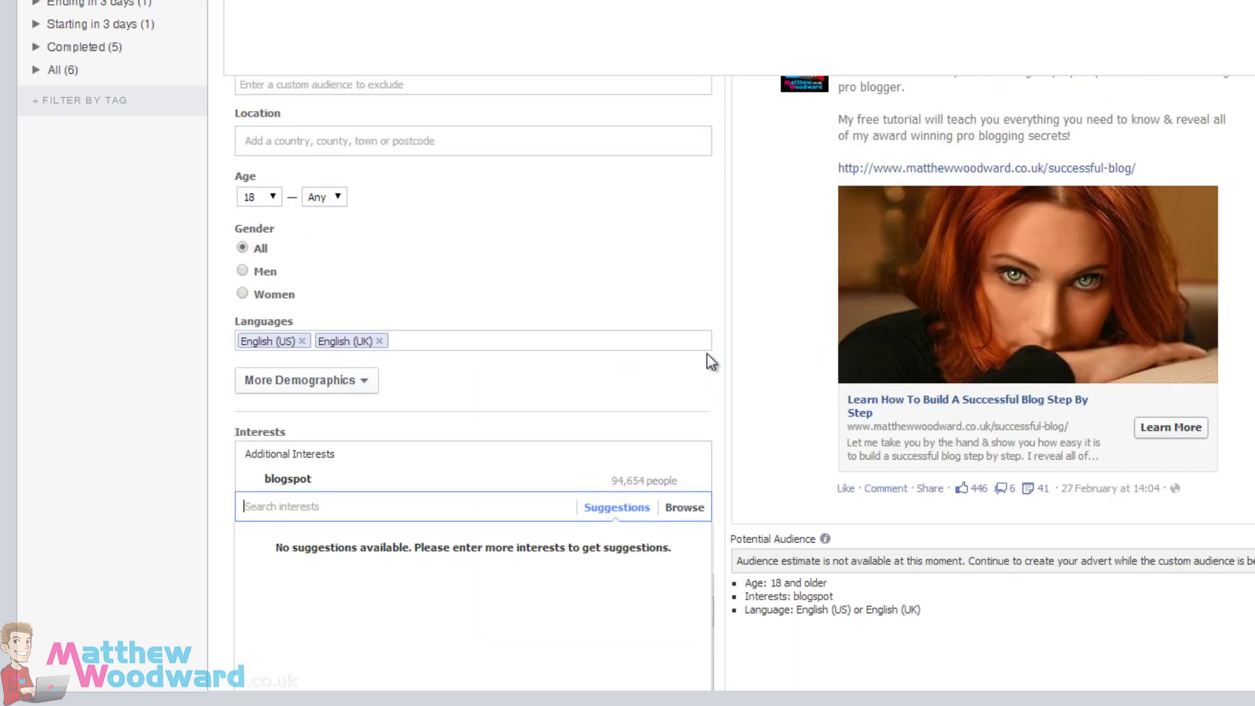
mouse_move(377, 487)
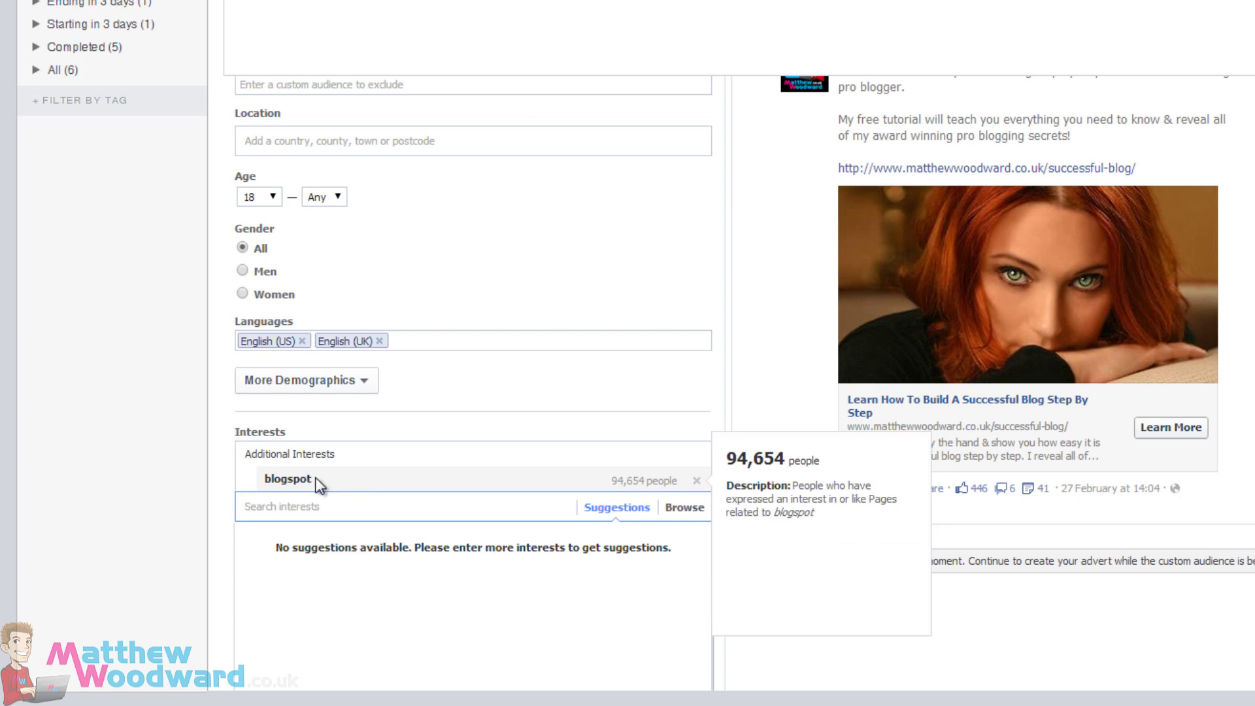
scroll(291, 443, down, 3)
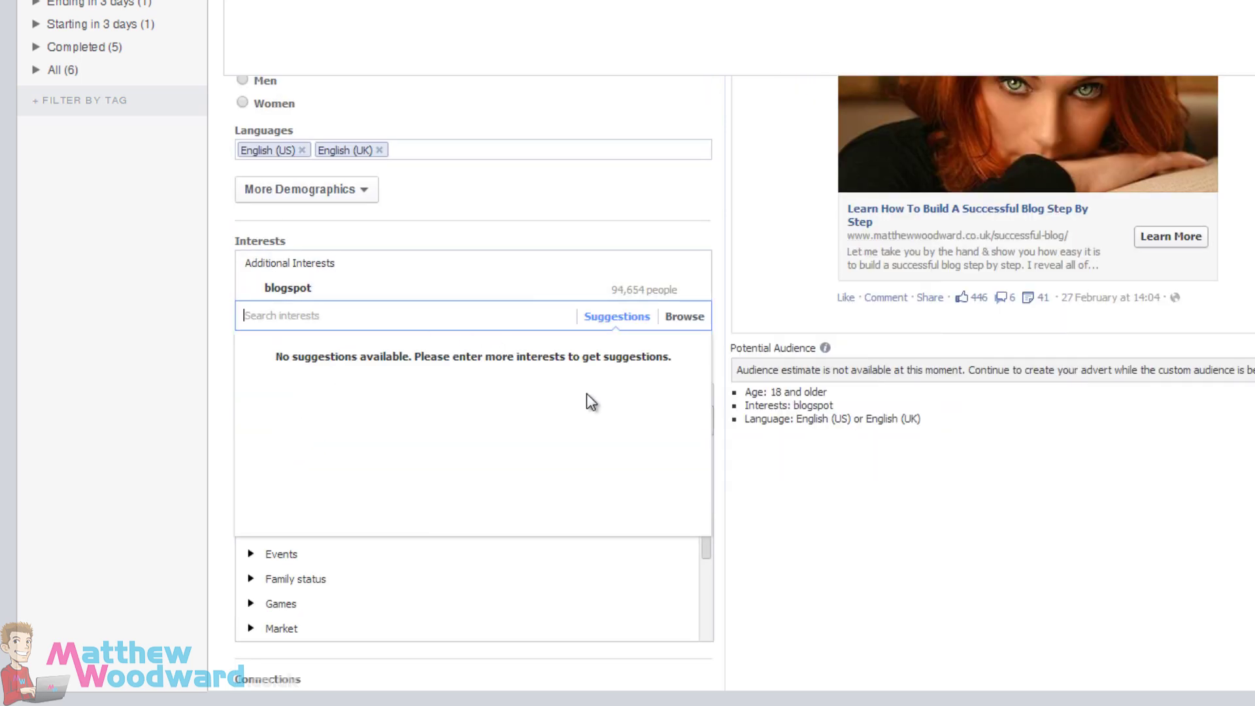
- Examine the broad targeting categories, including the options under Events, Parents and Travel
scroll(523, 400, down, 2)
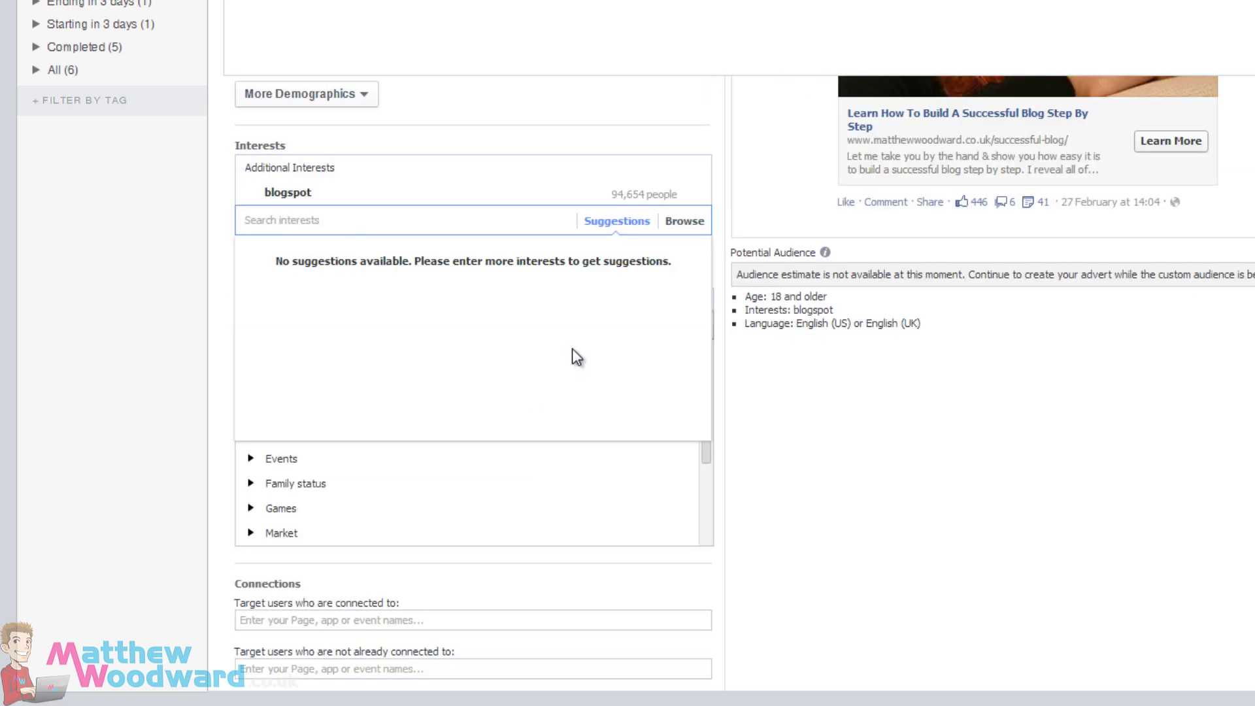
scroll(575, 355, down, 2)
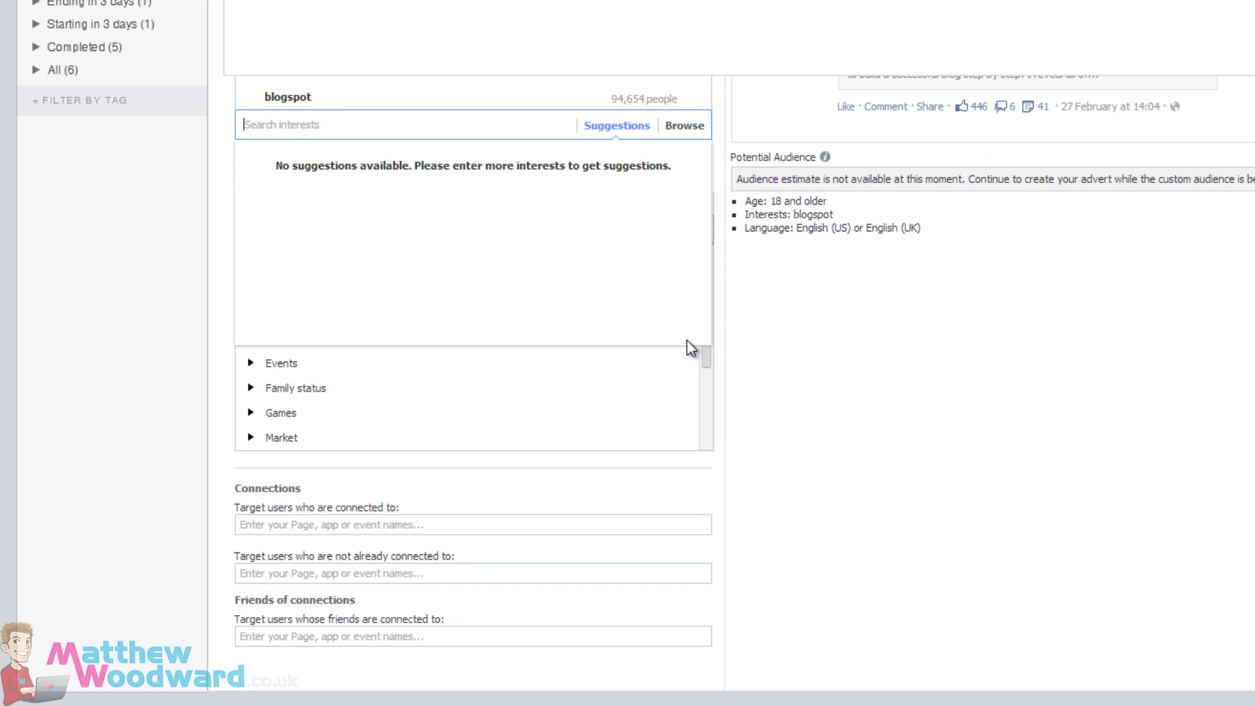
click(249, 363)
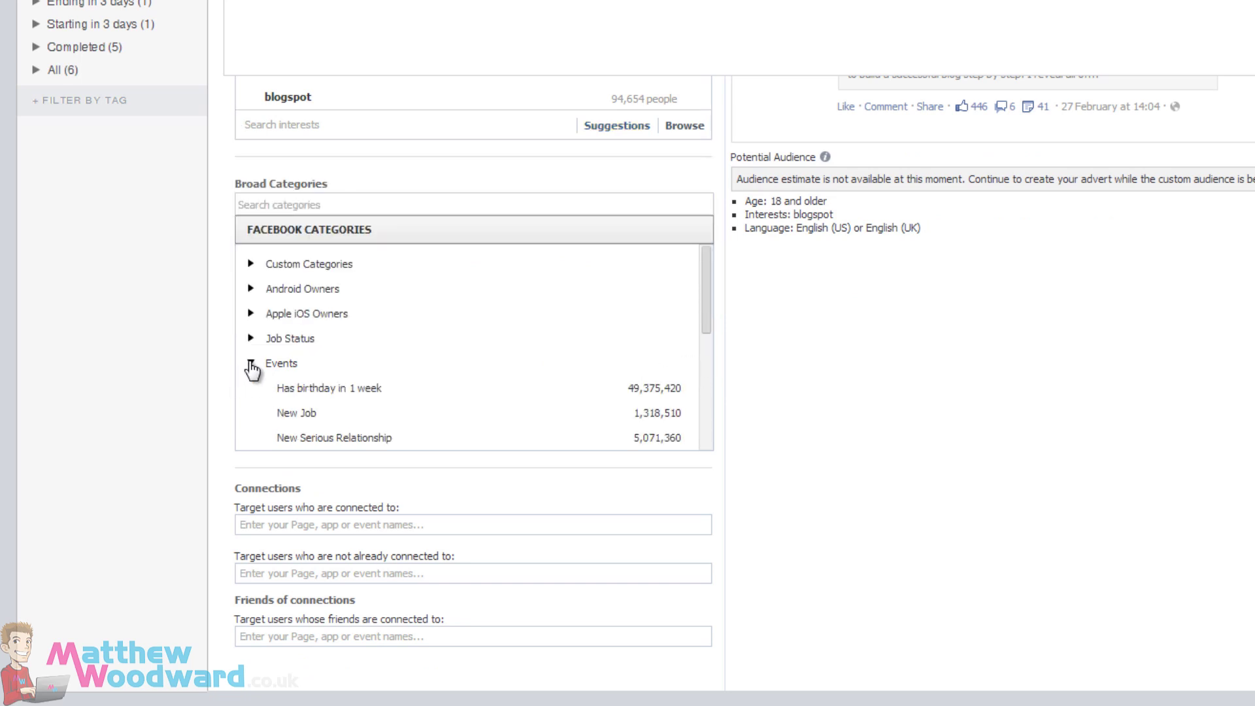
scroll(426, 366, down, 2)
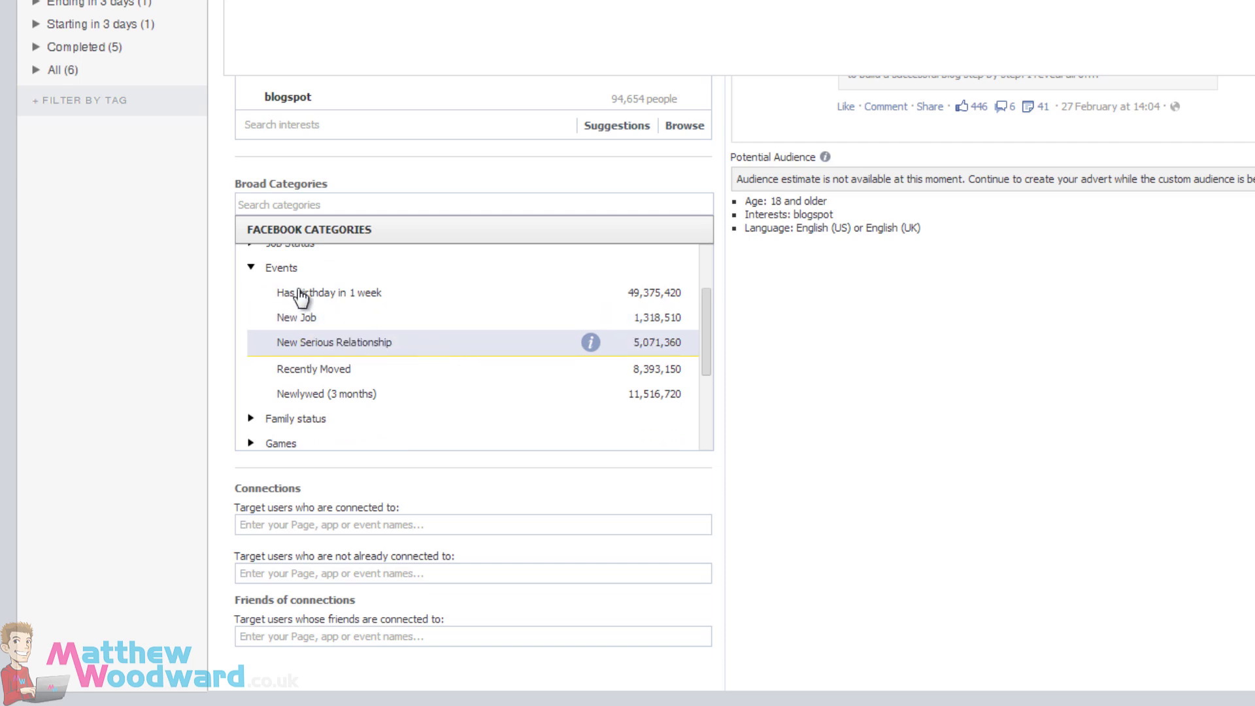
click(251, 268)
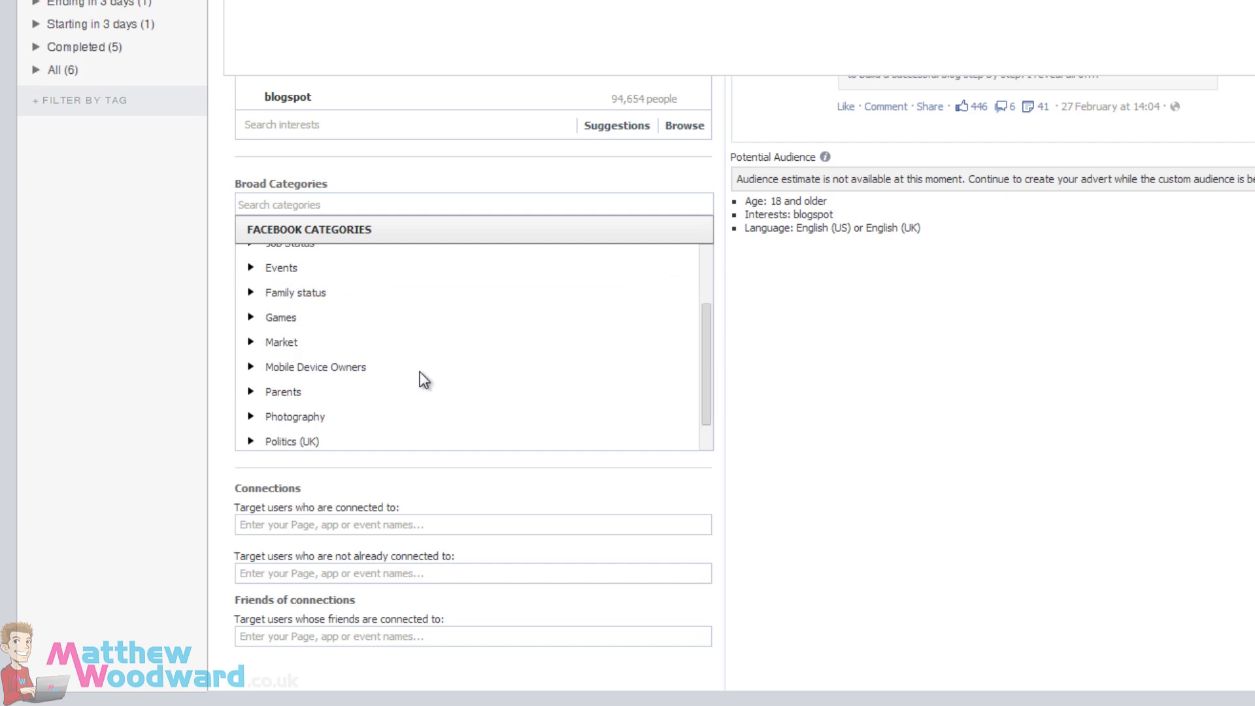
scroll(392, 372, down, 2)
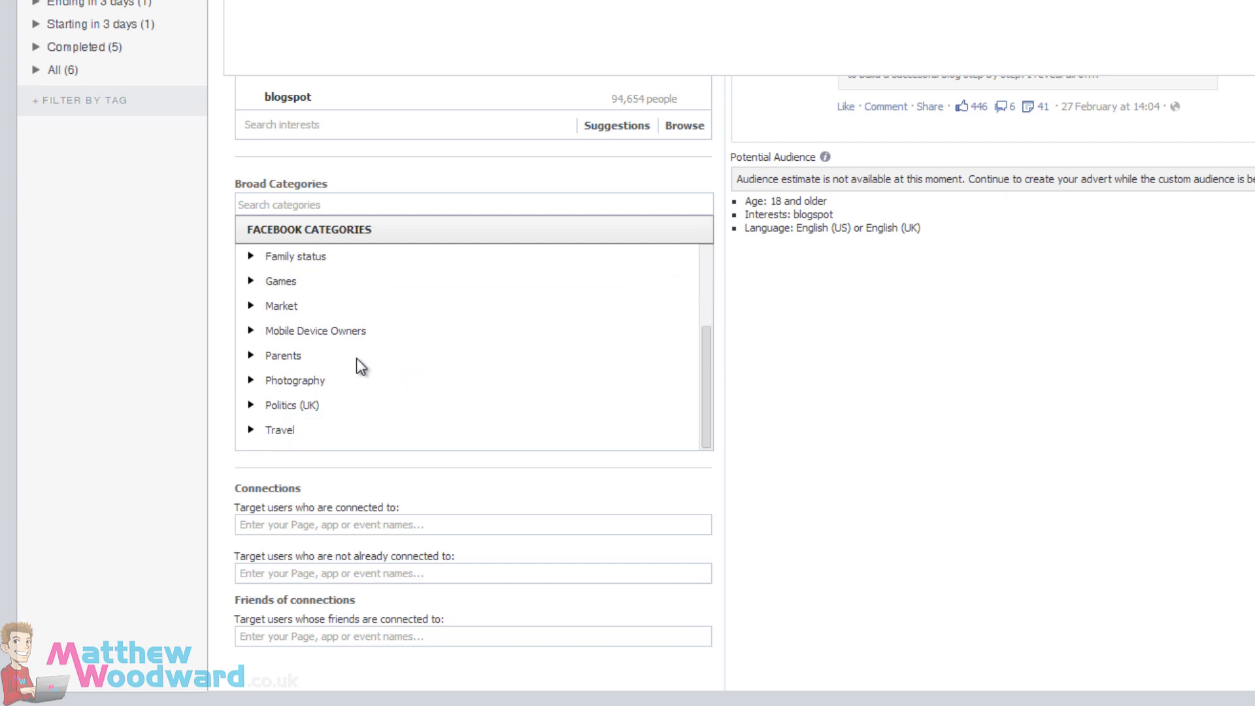
click(251, 356)
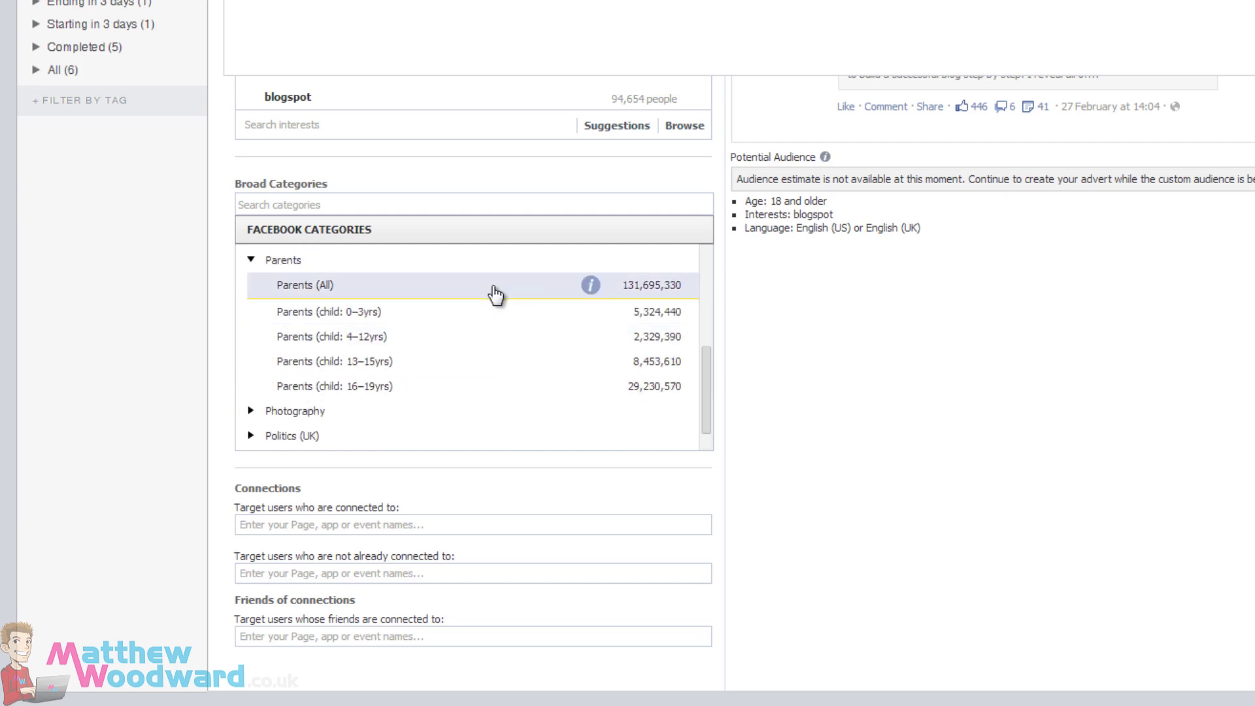
click(251, 260)
click(252, 429)
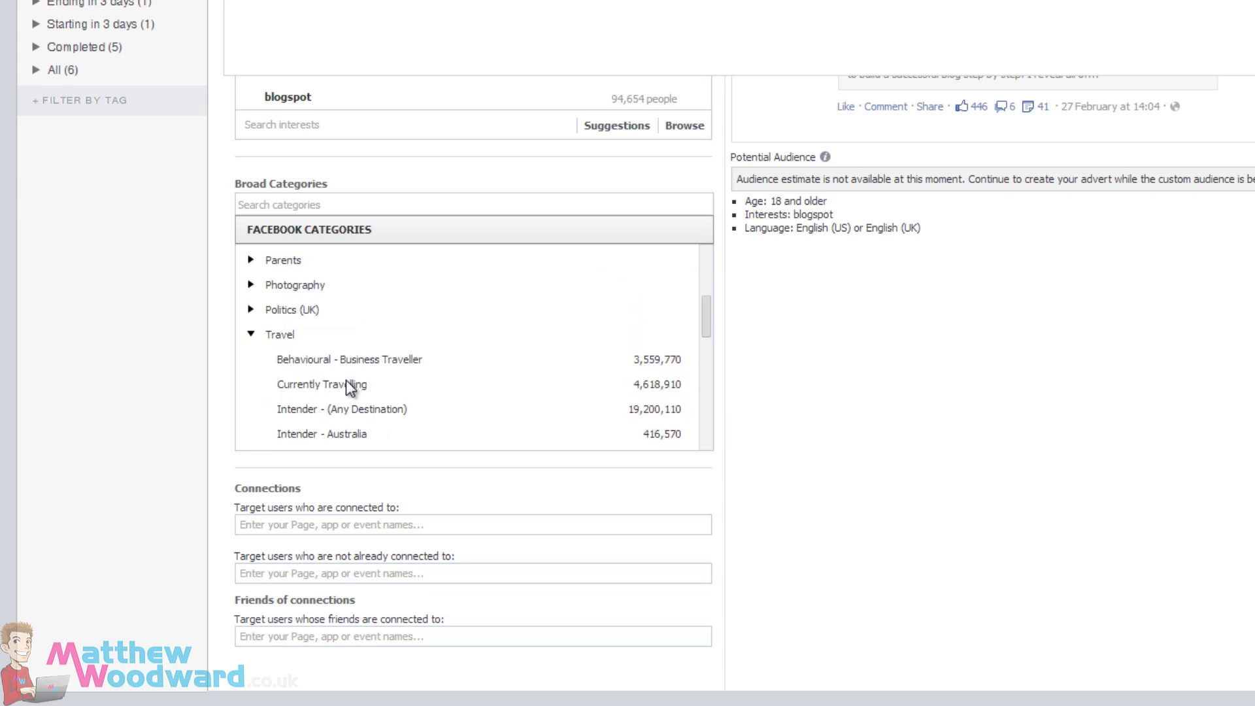
scroll(351, 386, down, 2)
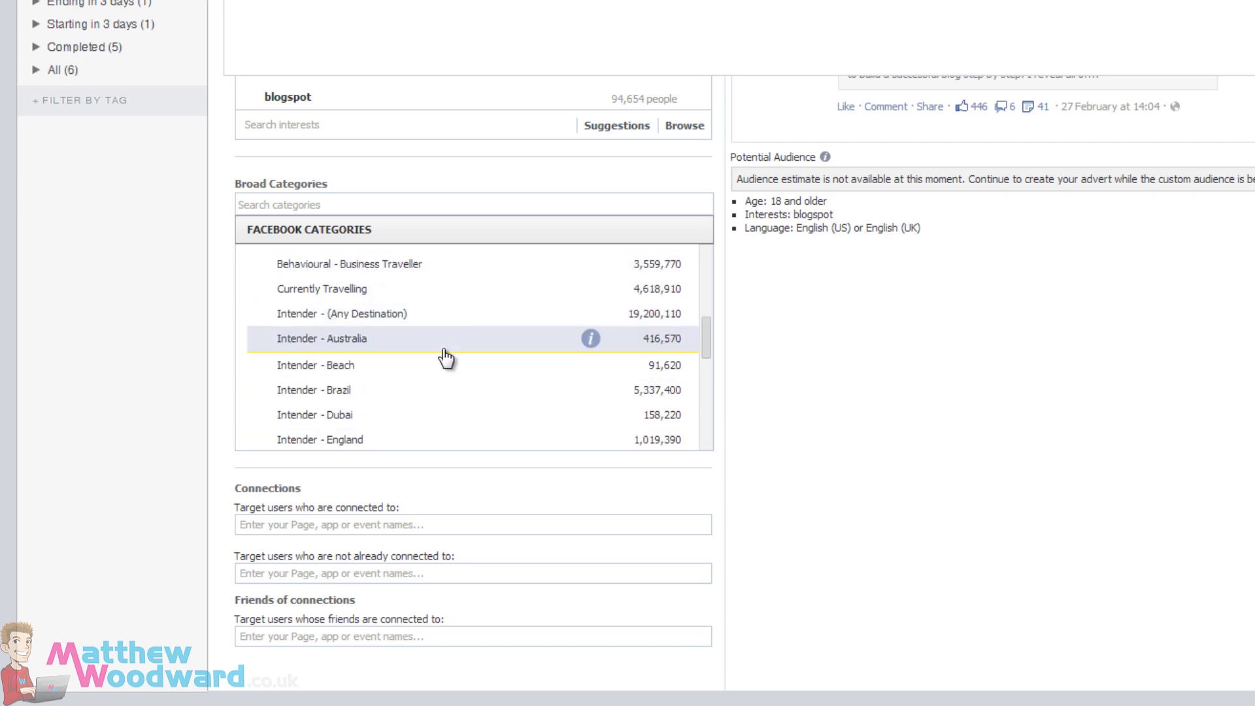
scroll(445, 373, down, 3)
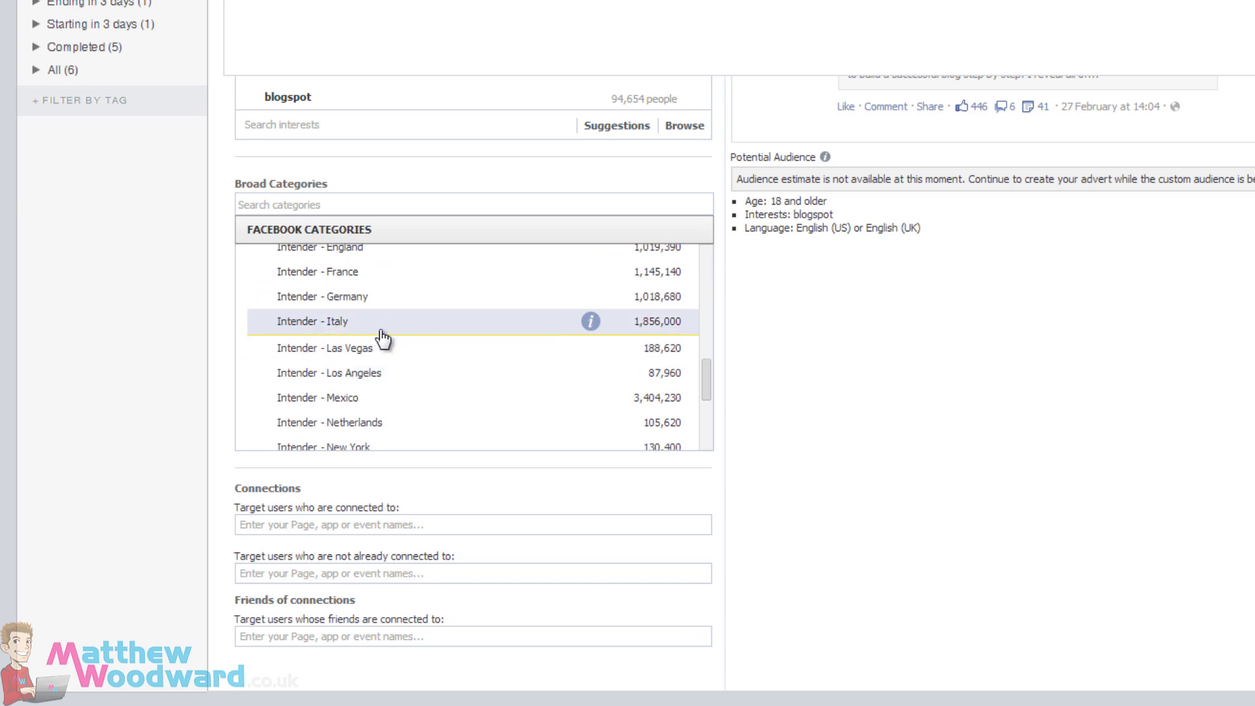
scroll(379, 340, down, 5)
scroll(333, 313, up, 8)
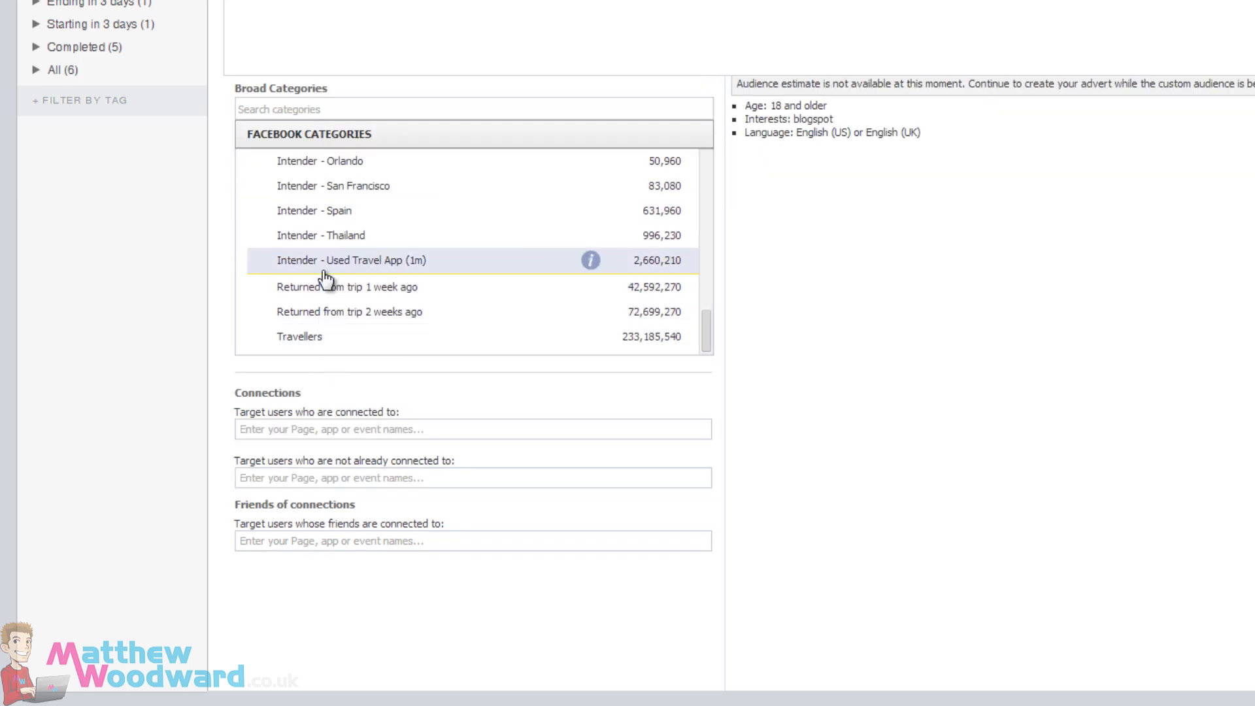
- Exclude people already connected to the MatthewWoodward.co.uk Page from the advert's audience
scroll(259, 327, down, 2)
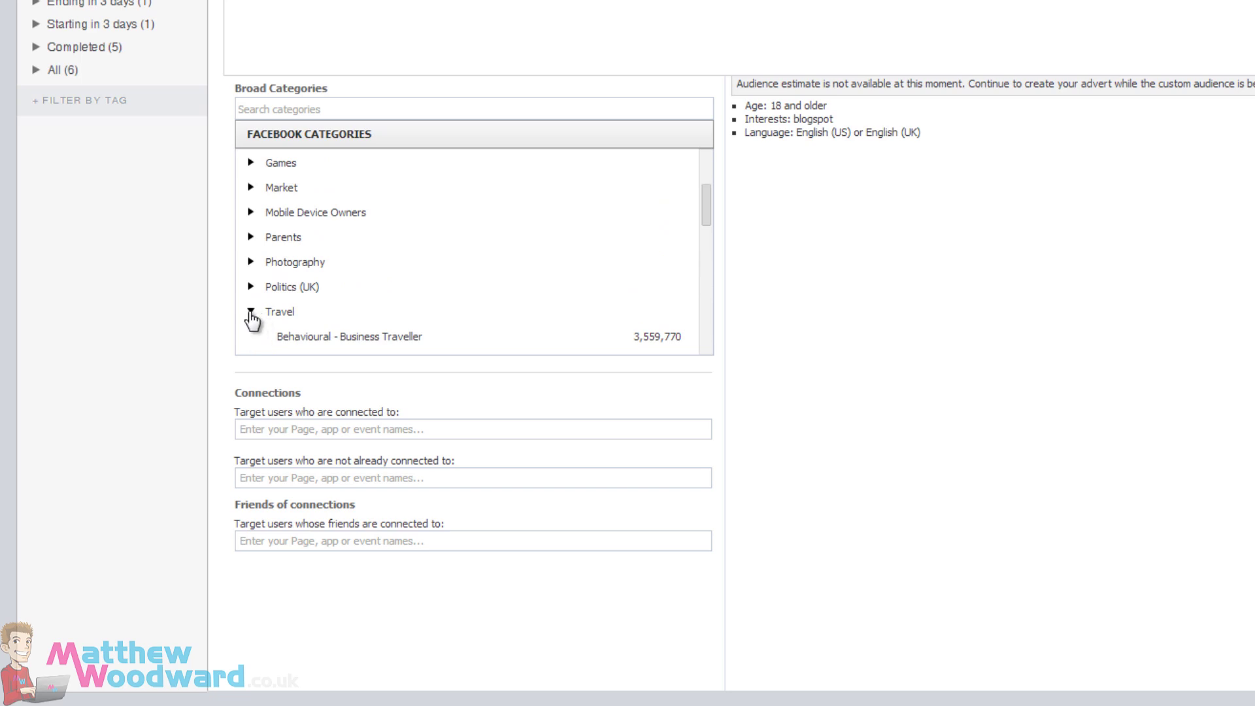
scroll(353, 305, up, 4)
scroll(823, 317, up, 4)
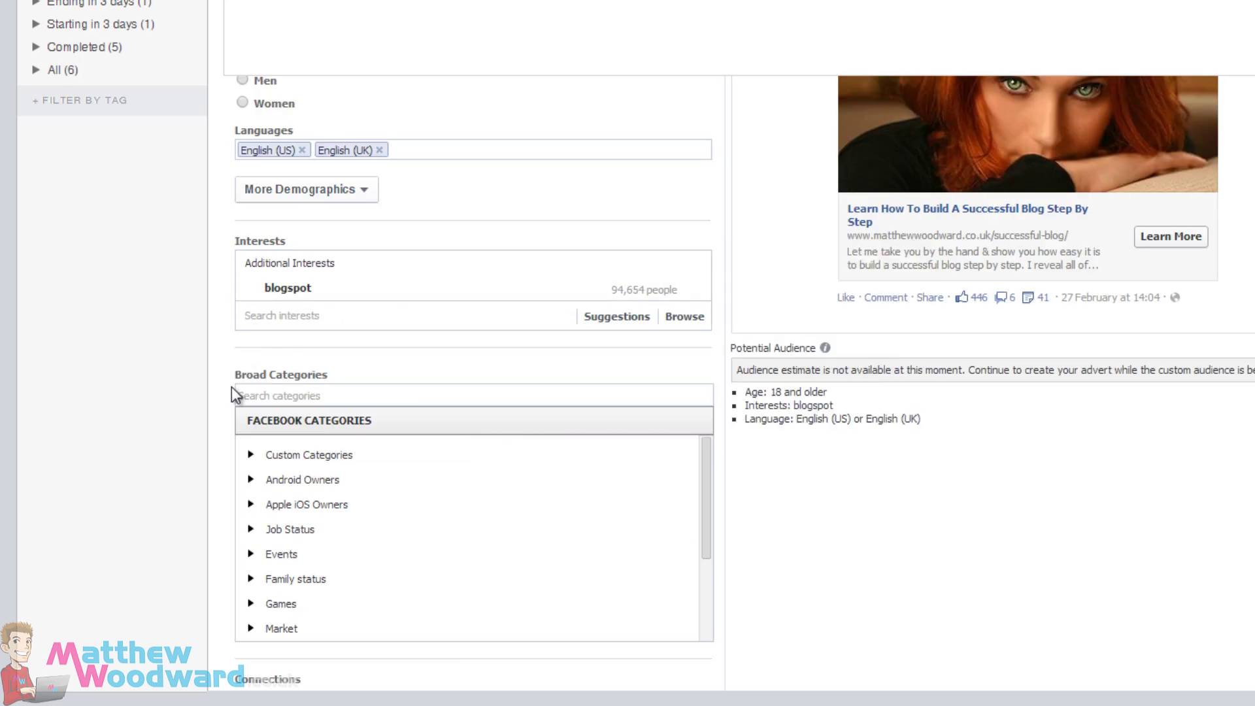
mouse_move(397, 270)
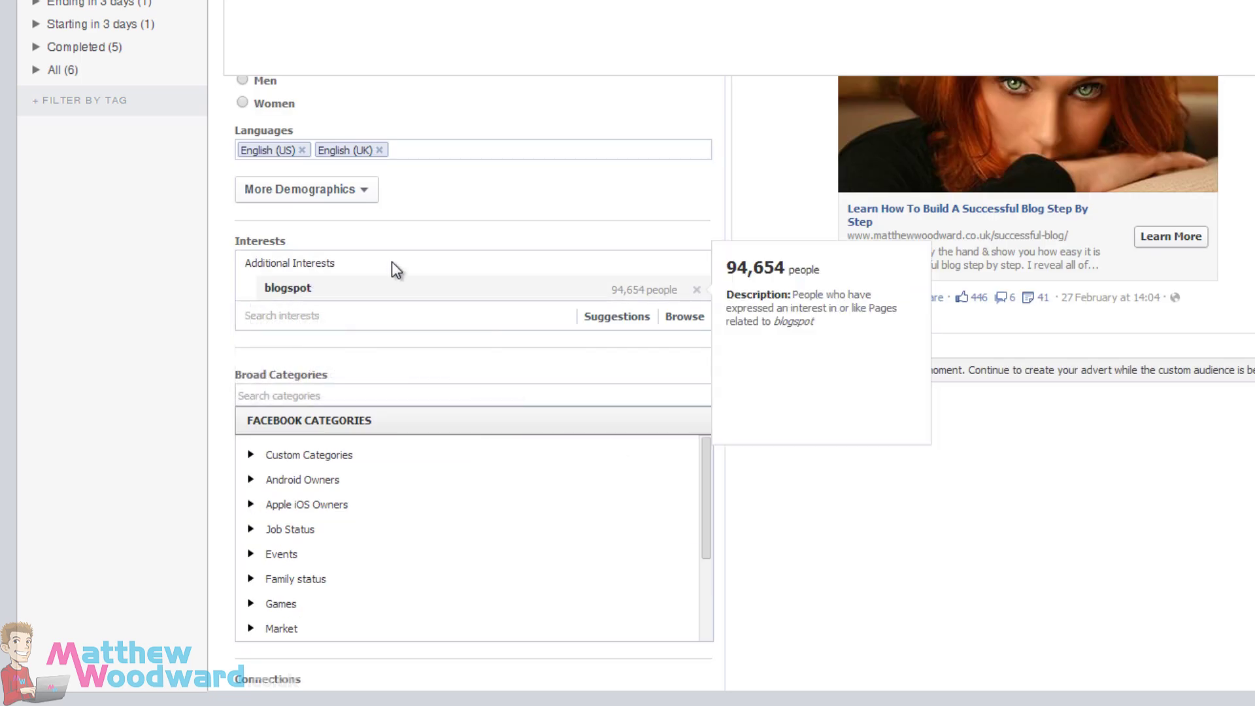
scroll(810, 322, up, 3)
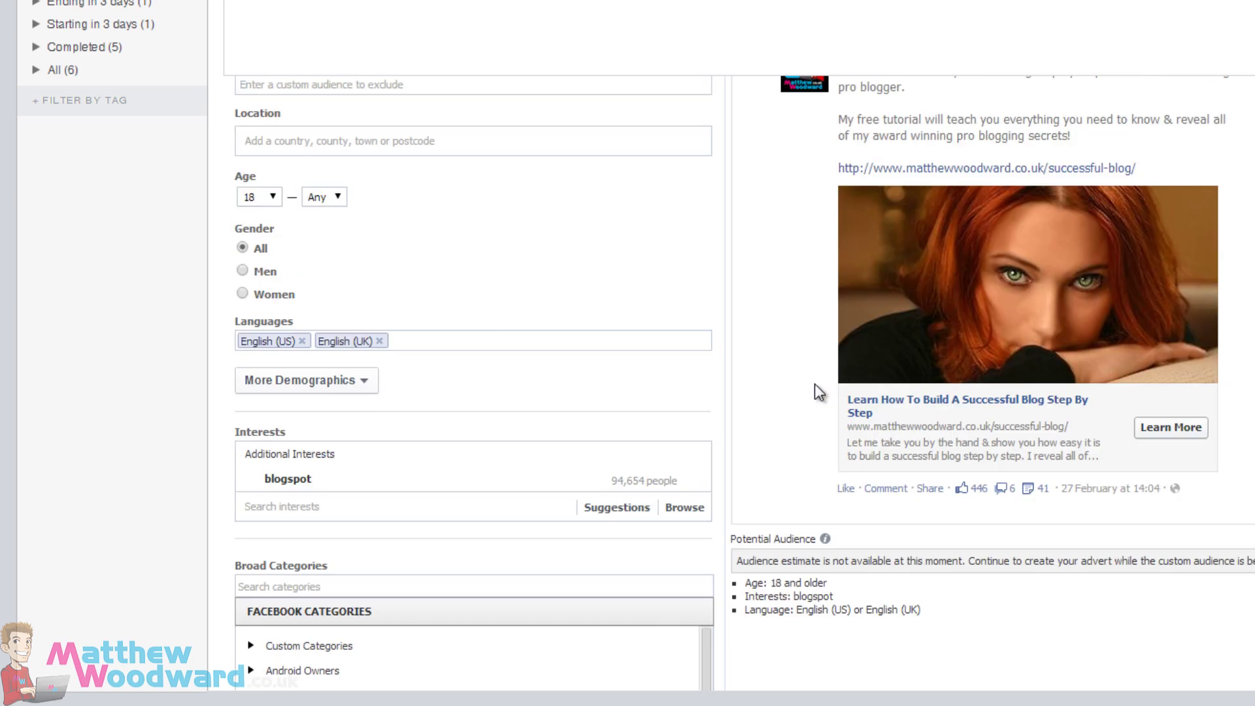
scroll(766, 347, down, 9)
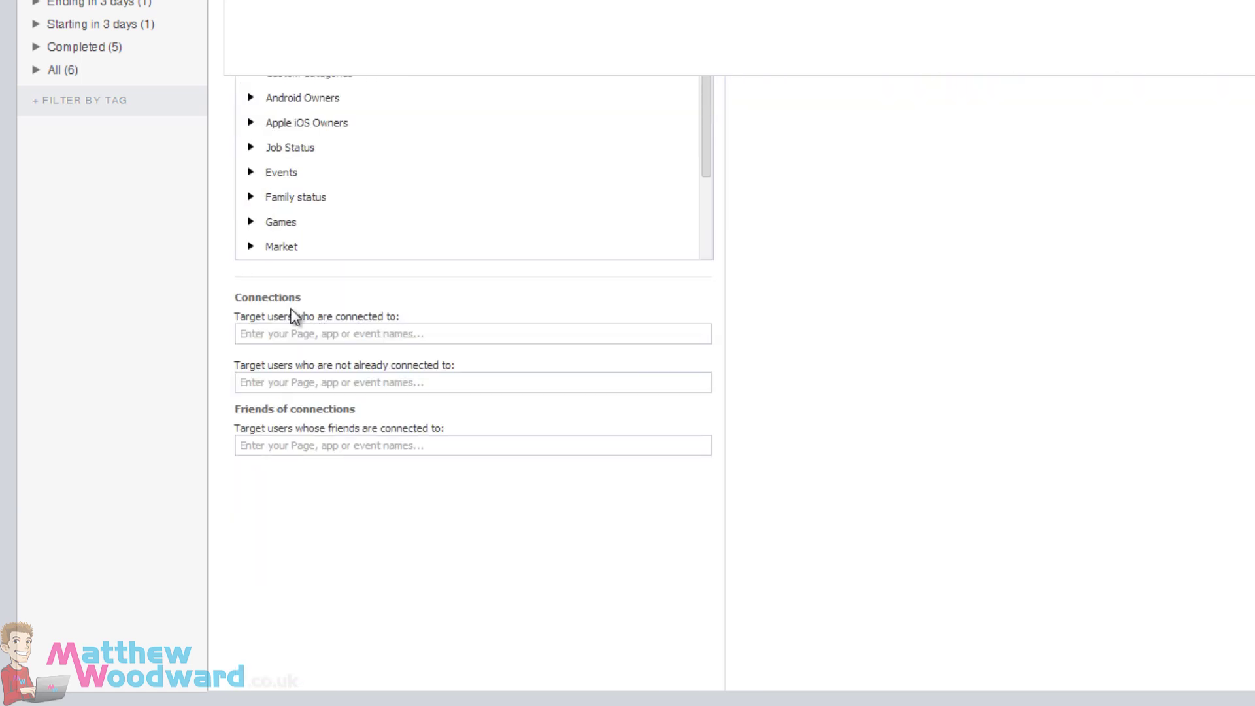
click(291, 387)
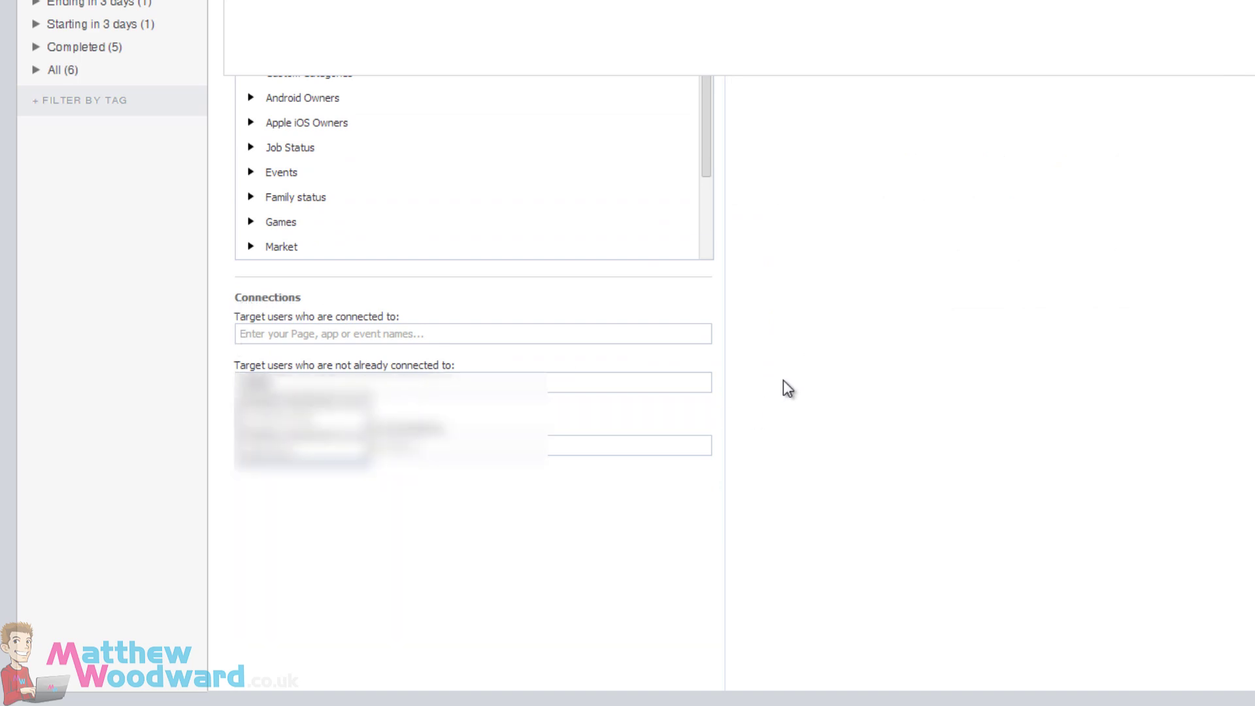
click(314, 408)
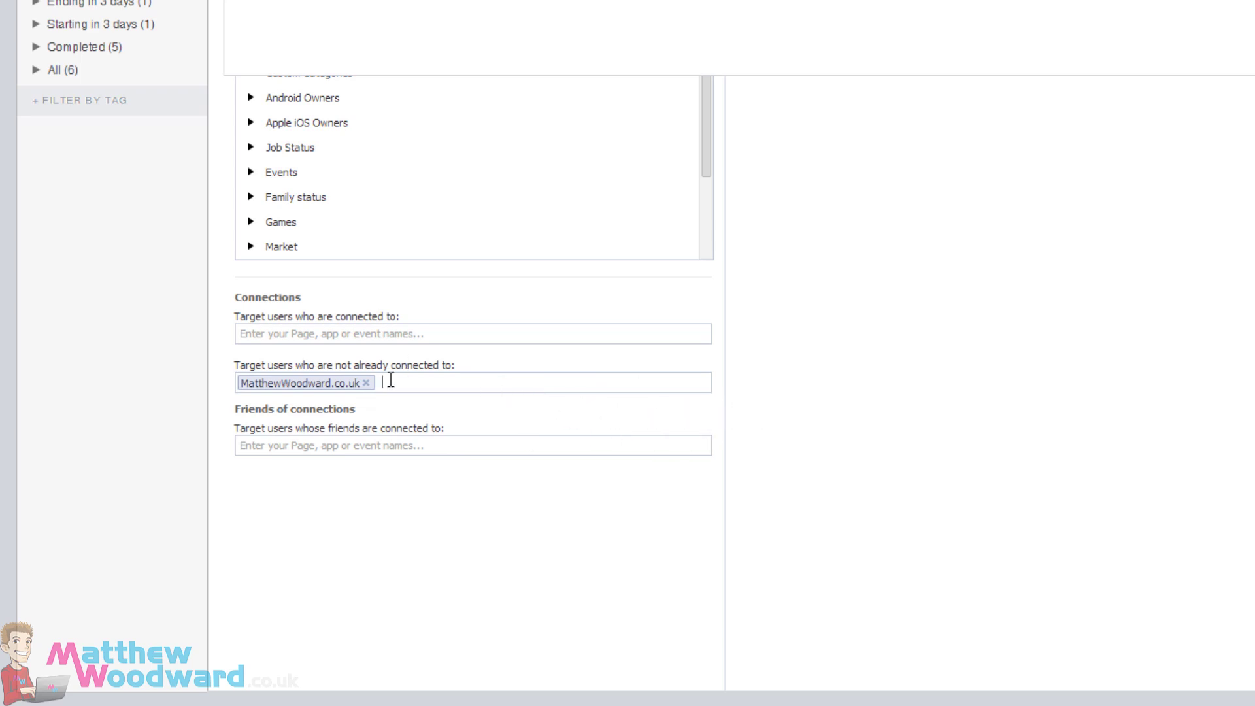
- Switch the Optimised CPM pricing to manually set bids and set the maximum per click to $5
scroll(832, 415, up, 12)
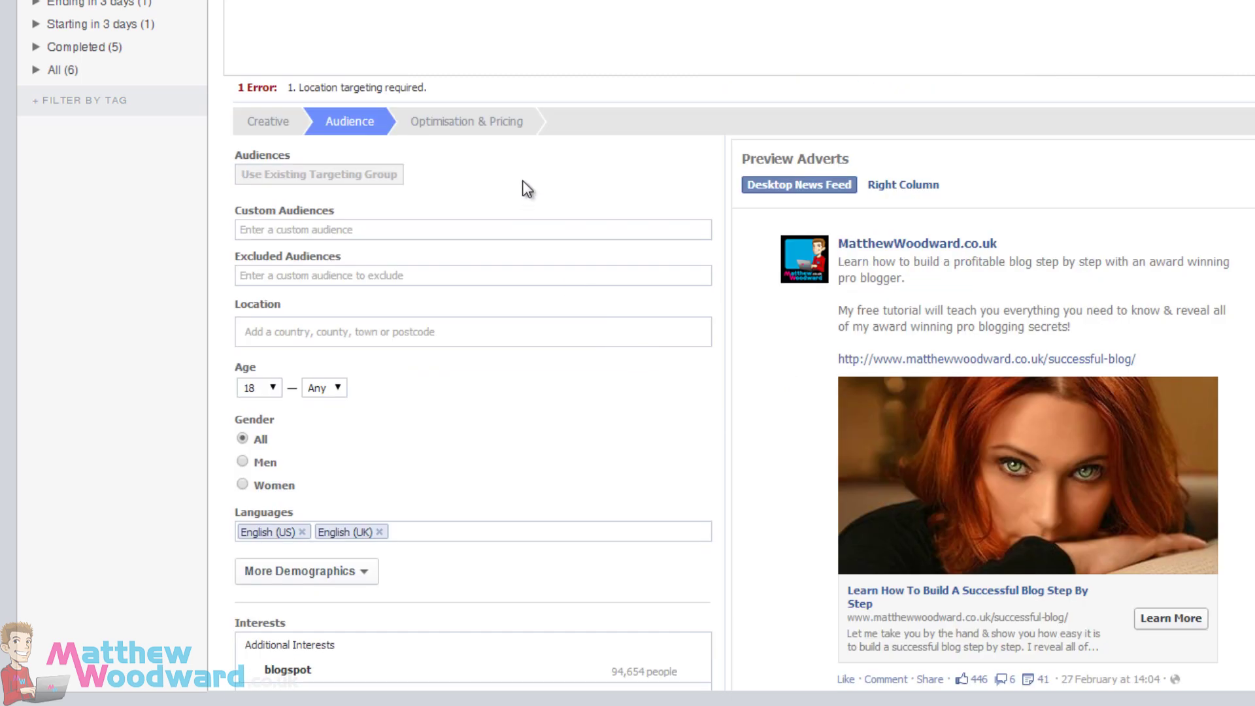
click(482, 131)
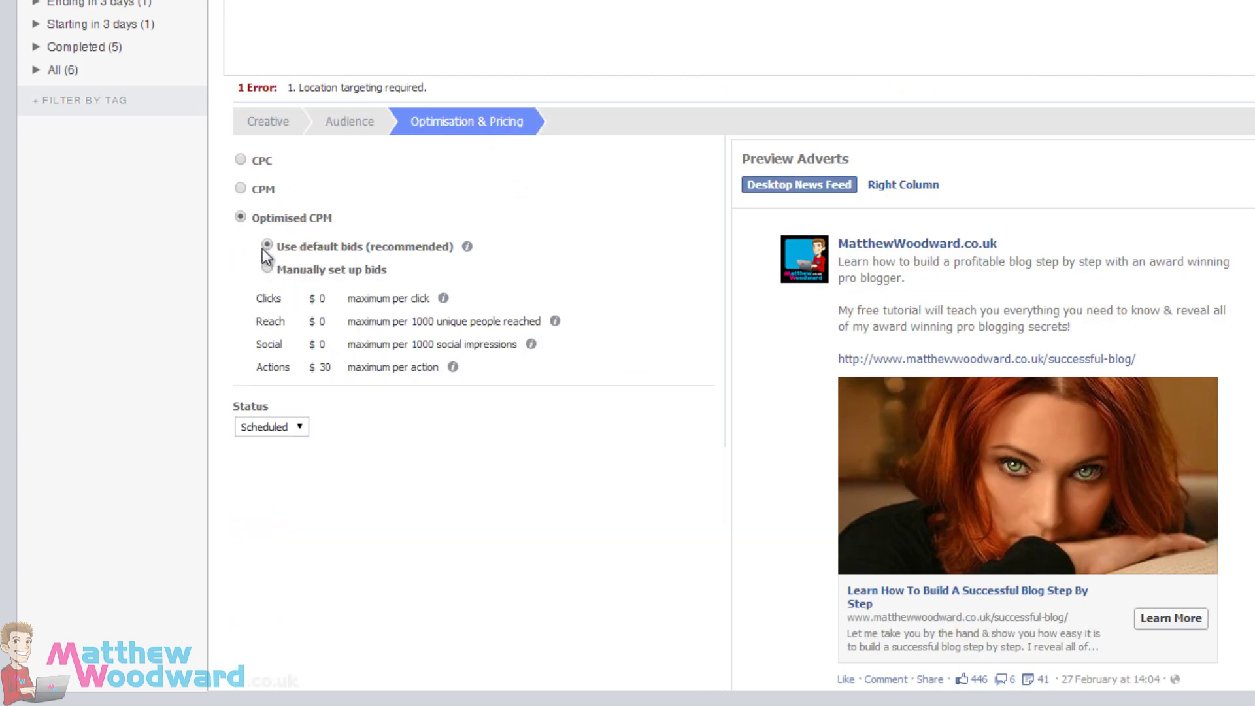
double_click(322, 298)
key(Num_Lock)
click(329, 296)
click(316, 301)
click(298, 270)
drag(382, 301, 299, 297)
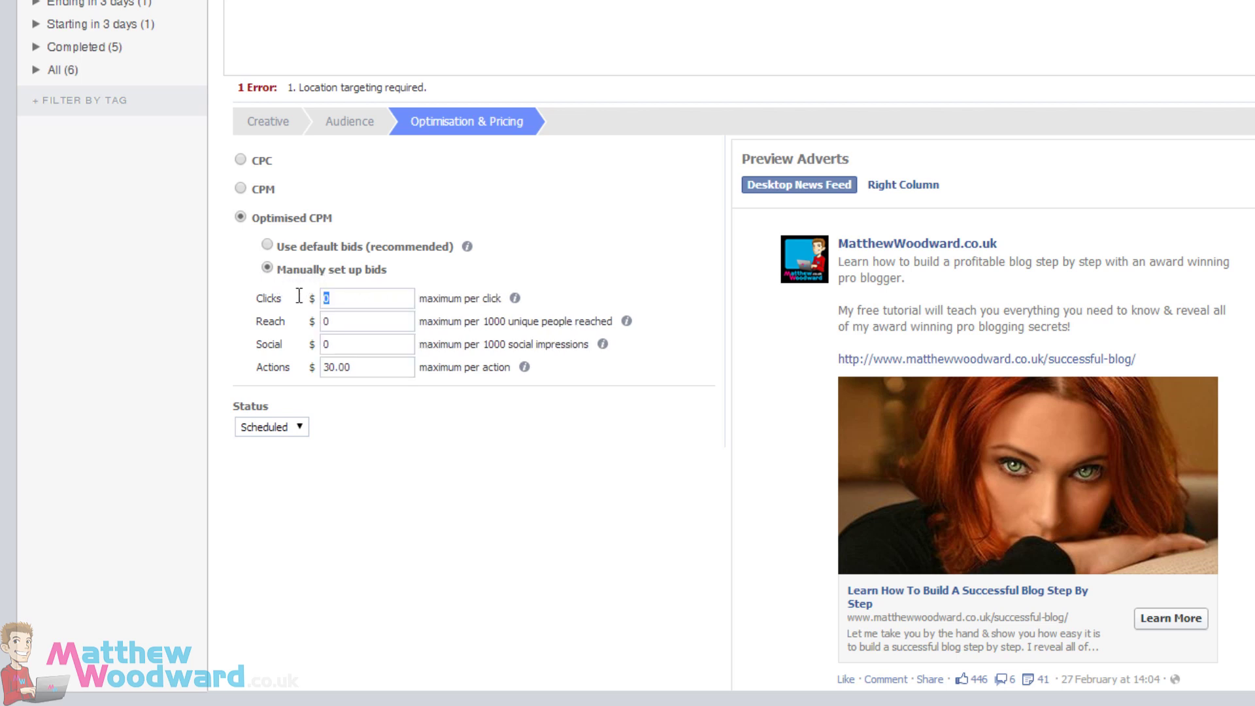
text(5)
- Set the maximum bid per action to $0.00
drag(368, 367, 171, 347)
key(Left)
key(Num_Lock)
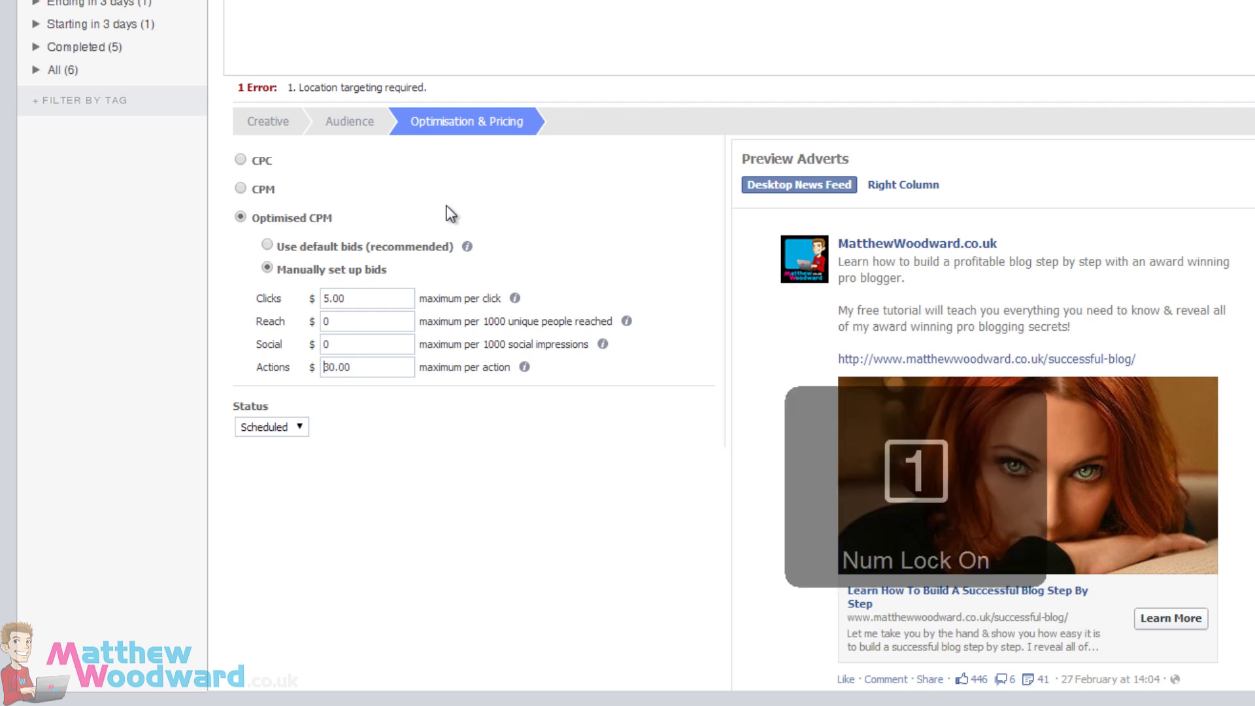
text(0)
key(Delete)
key(Delete)
key(Delete)
key(Delete)
key(Delete)
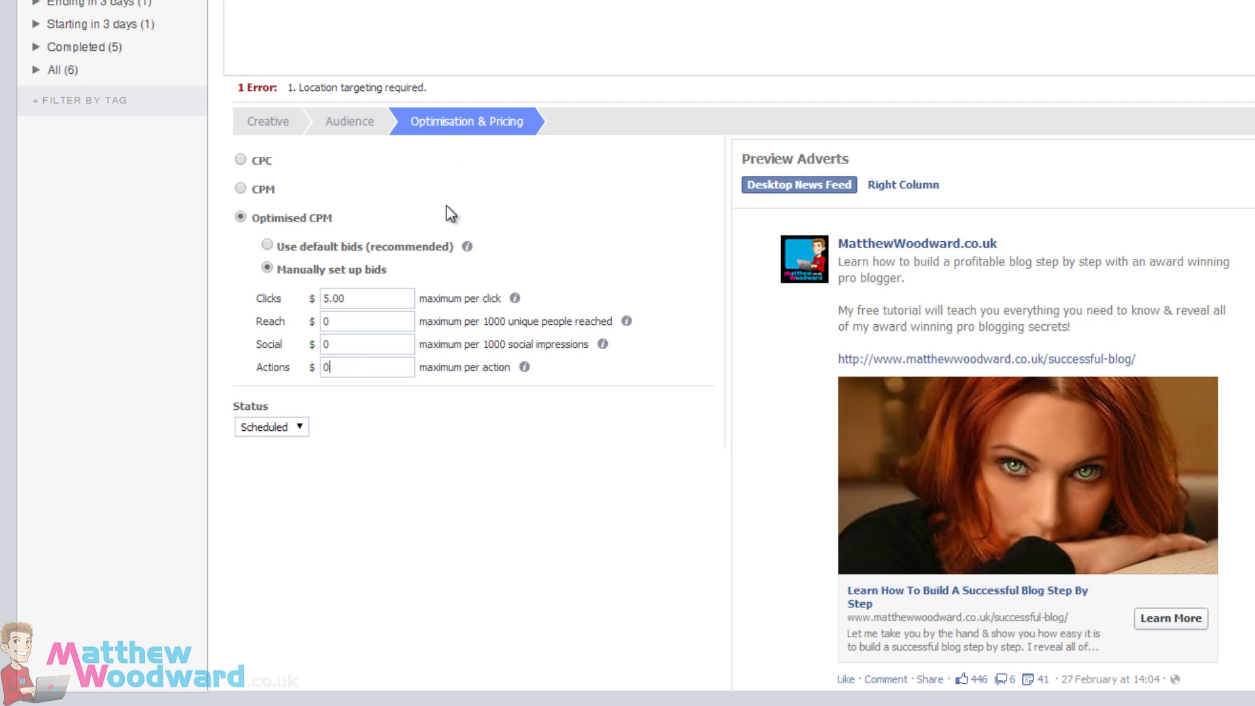
text(.)
text(00)
click(491, 413)
mouse_move(523, 367)
- Add the United States and United Kingdom as target locations for the audience
click(260, 133)
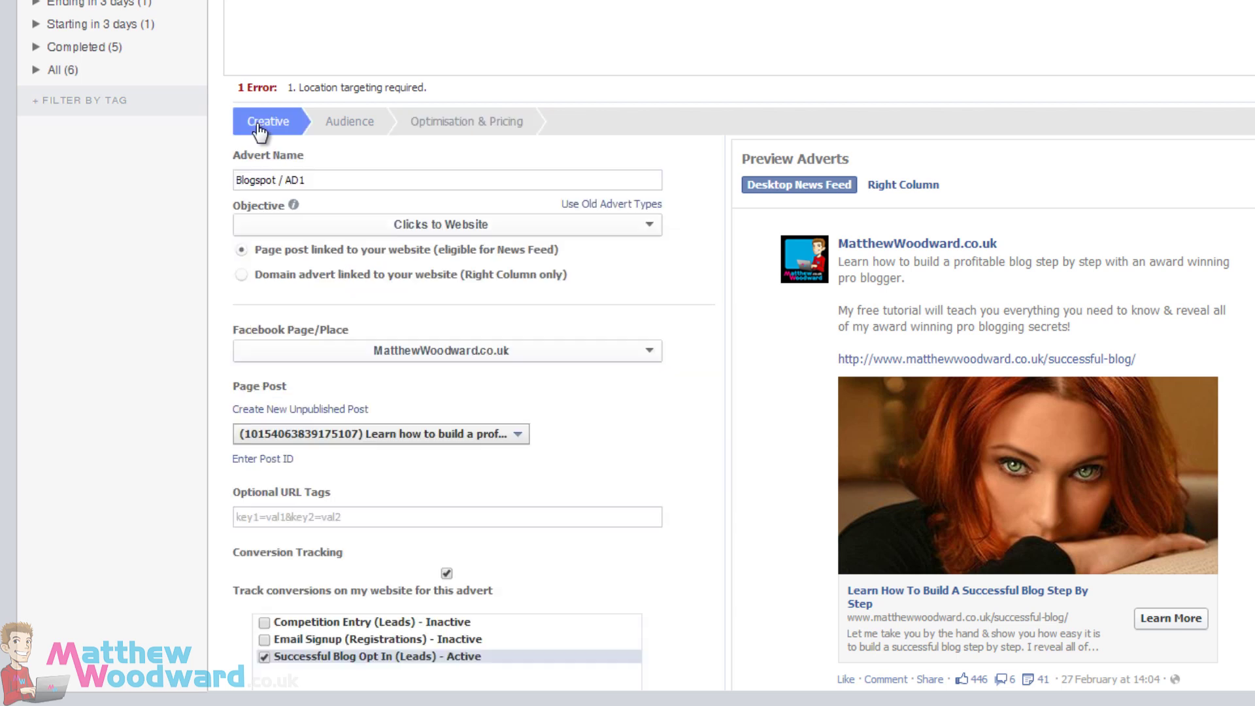
click(345, 128)
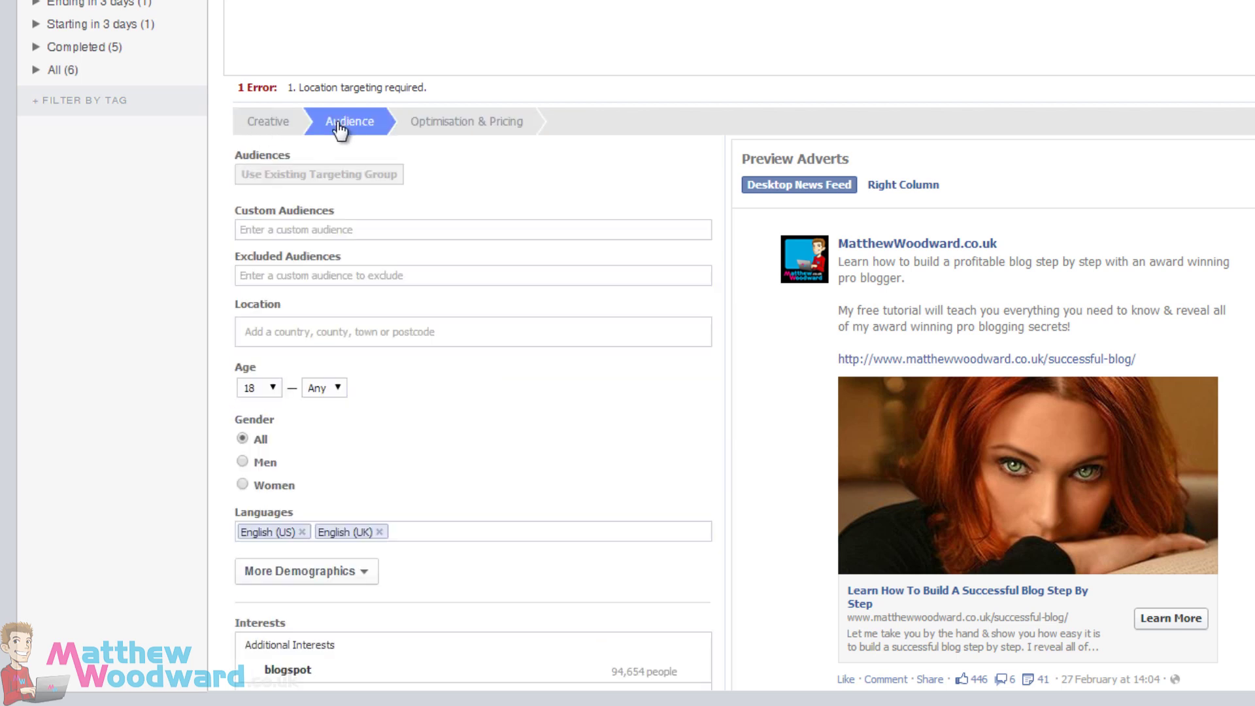
click(403, 331)
text(unit)
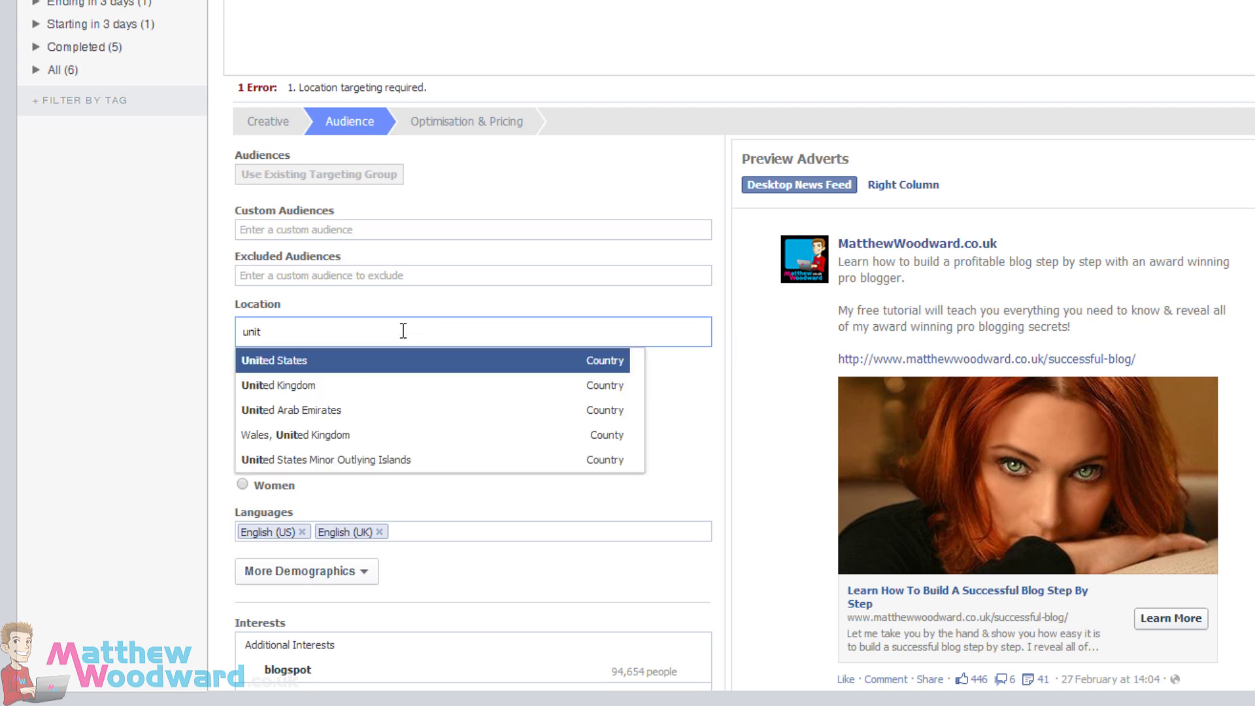
click(382, 360)
text(uni)
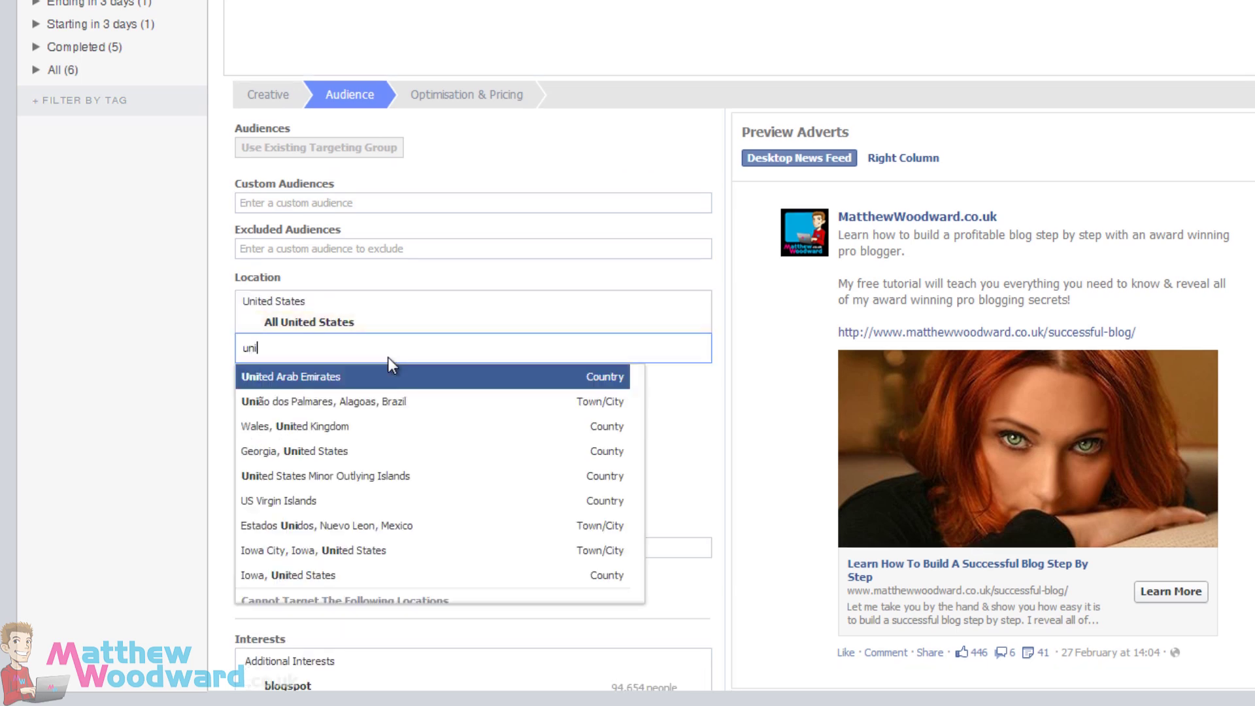
text(ted king)
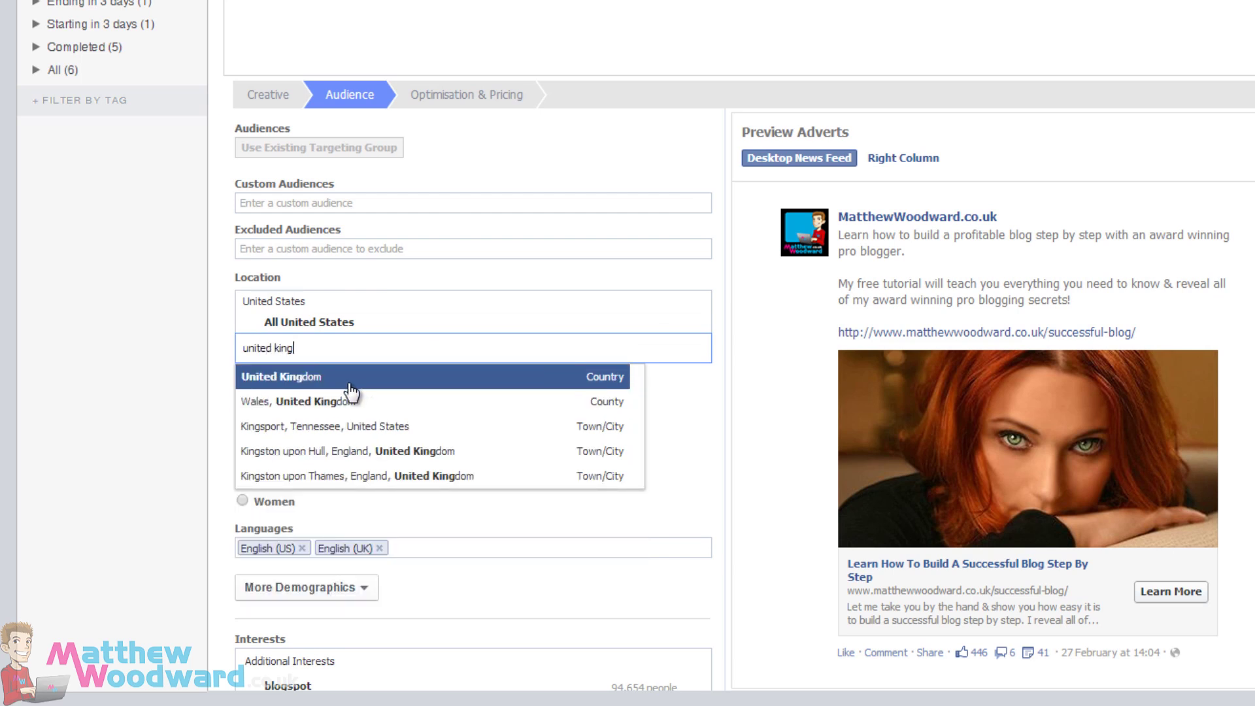
click(353, 381)
- Add Australia and Canada to the audience's target locations
text(austra)
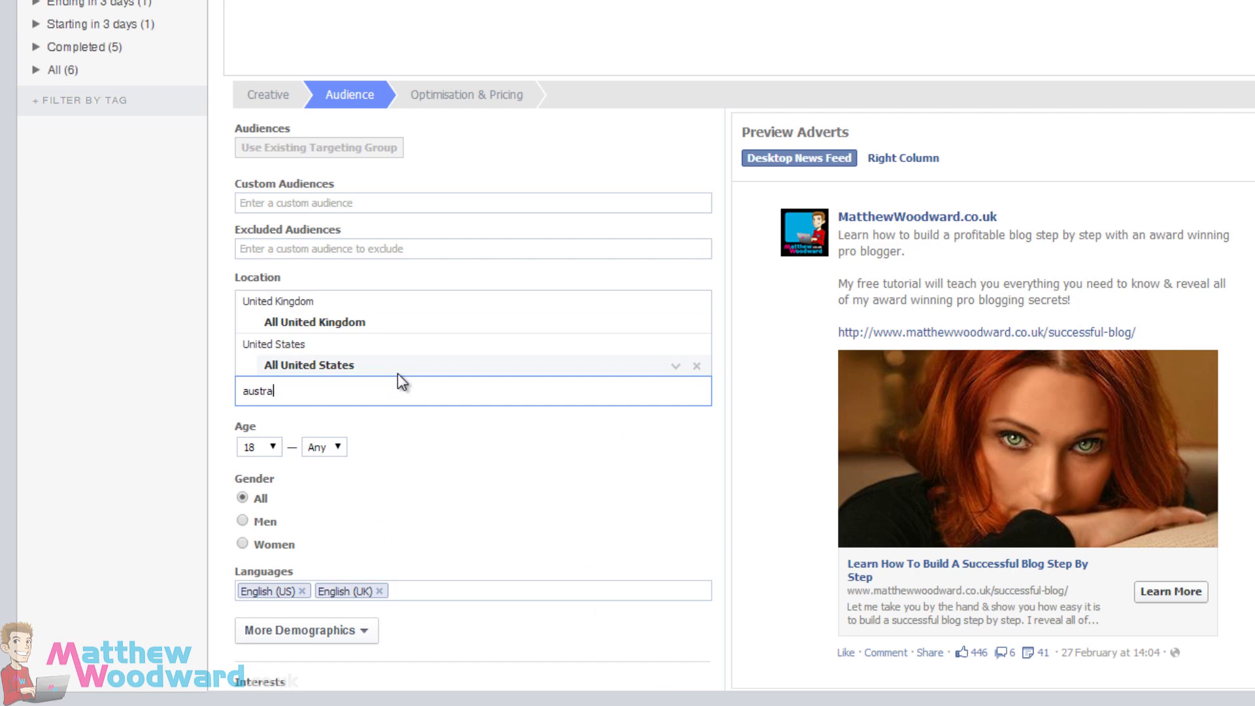
click(343, 432)
text(cana)
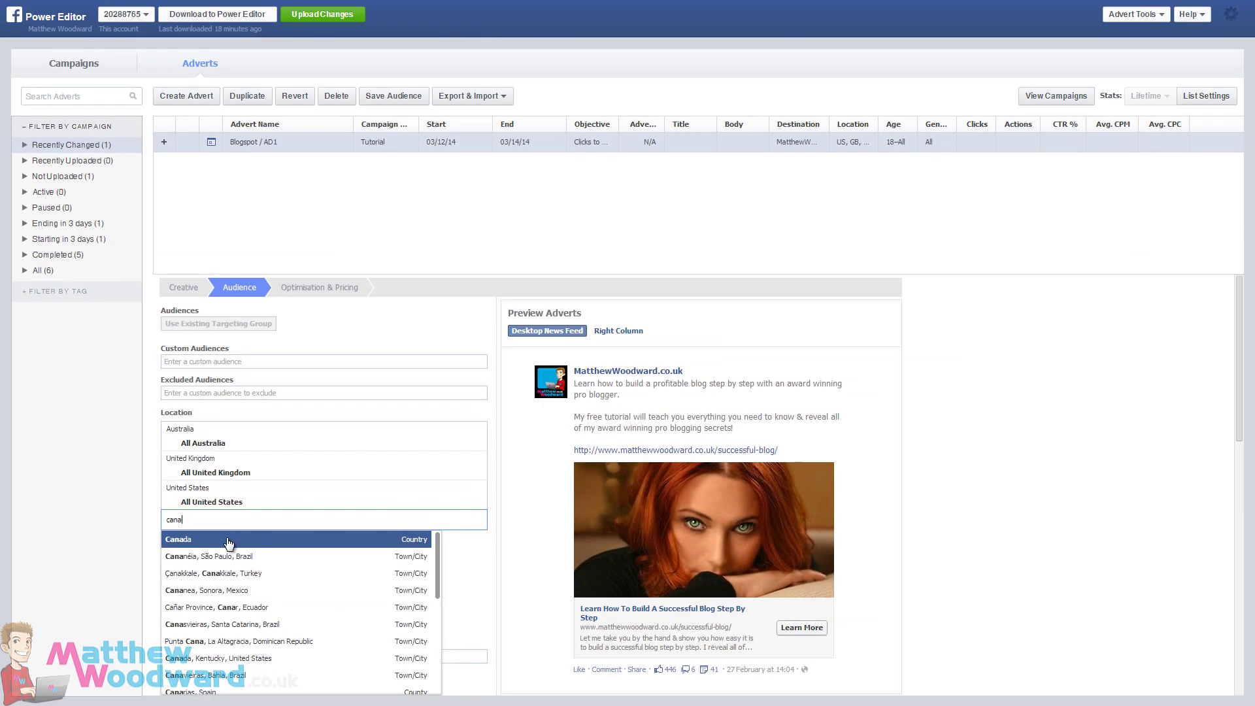
click(289, 514)
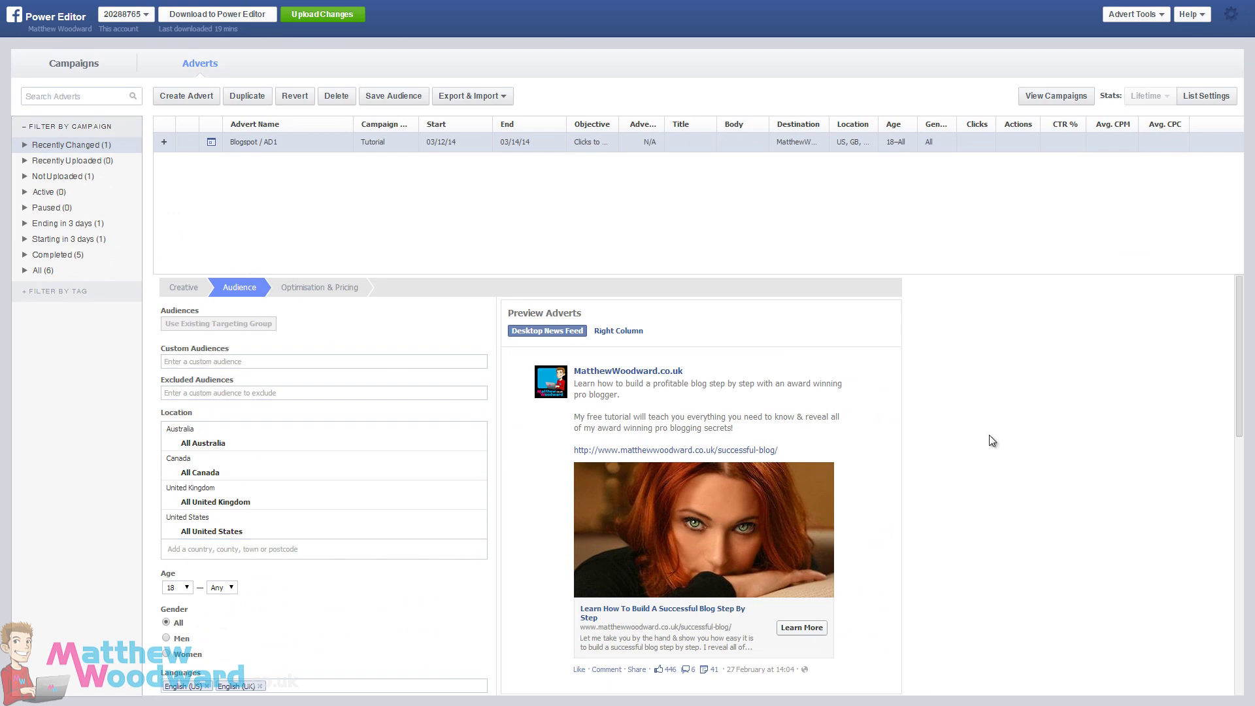
- Duplicate the Blogspot / AD1 advert within the Tutorial campaign
click(185, 296)
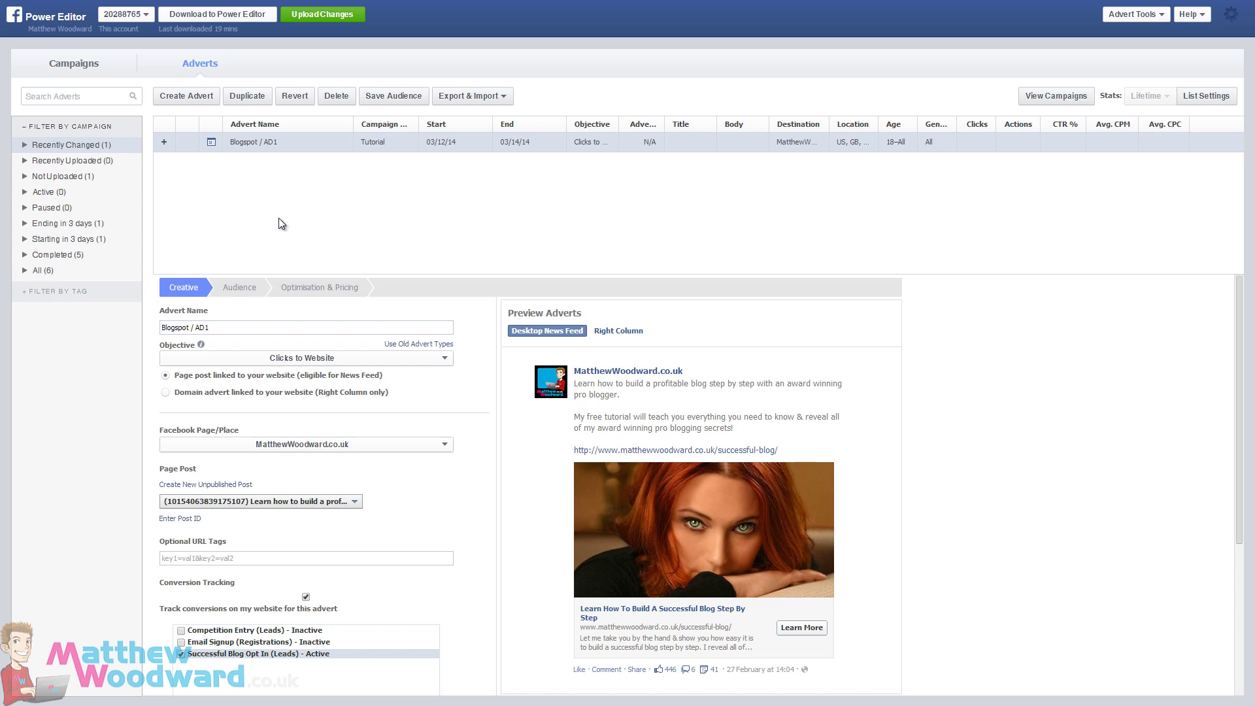
click(261, 144)
click(374, 150)
click(261, 97)
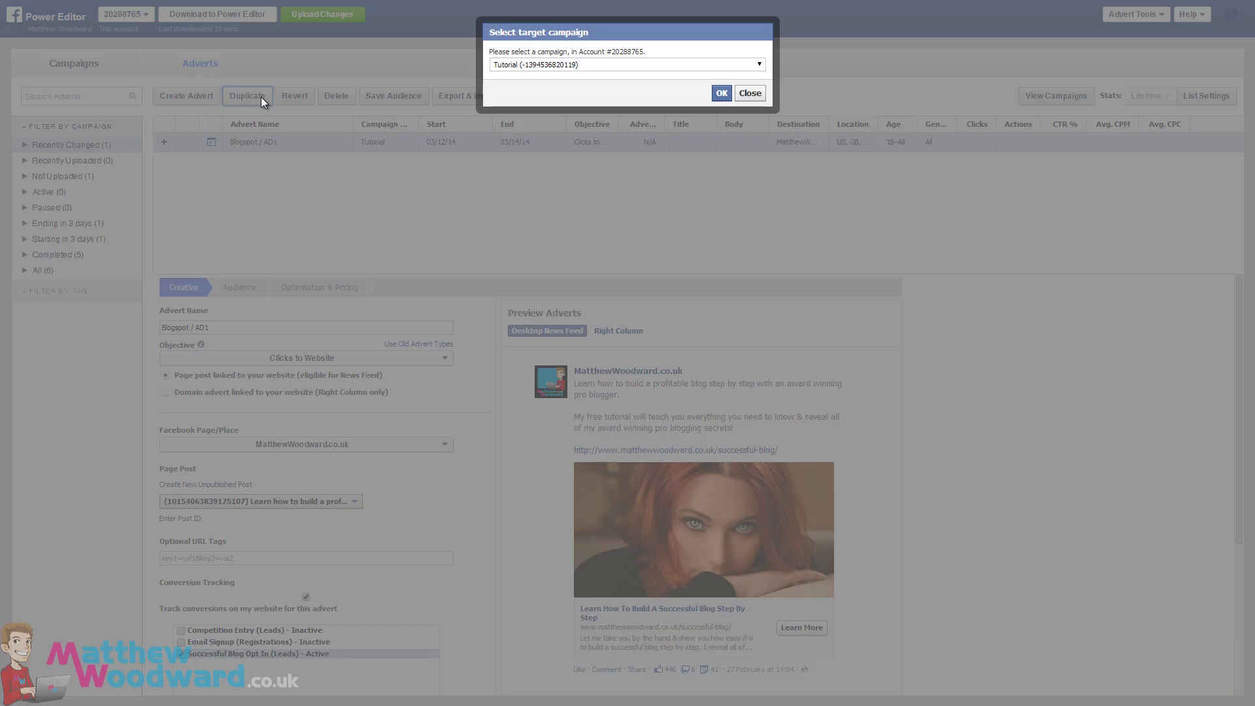
click(722, 94)
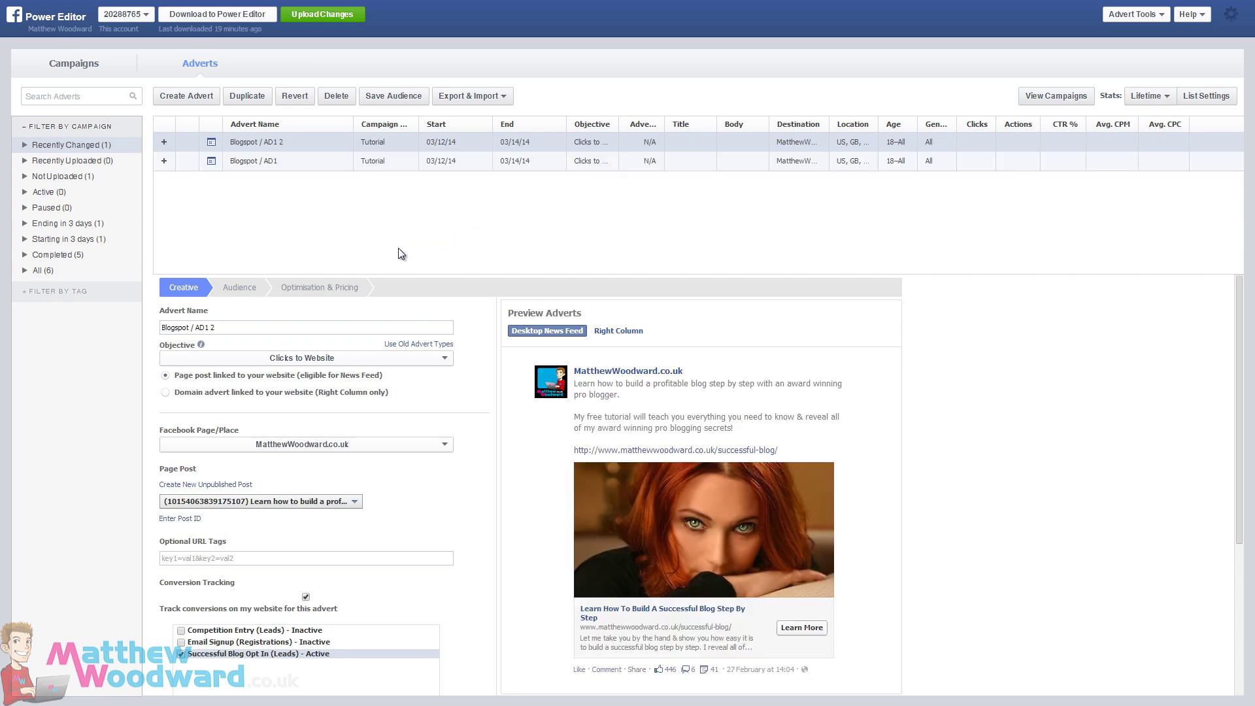
- Rename the duplicated advert as "Blogspot / AD2"
click(285, 143)
click(281, 258)
drag(204, 327, 251, 326)
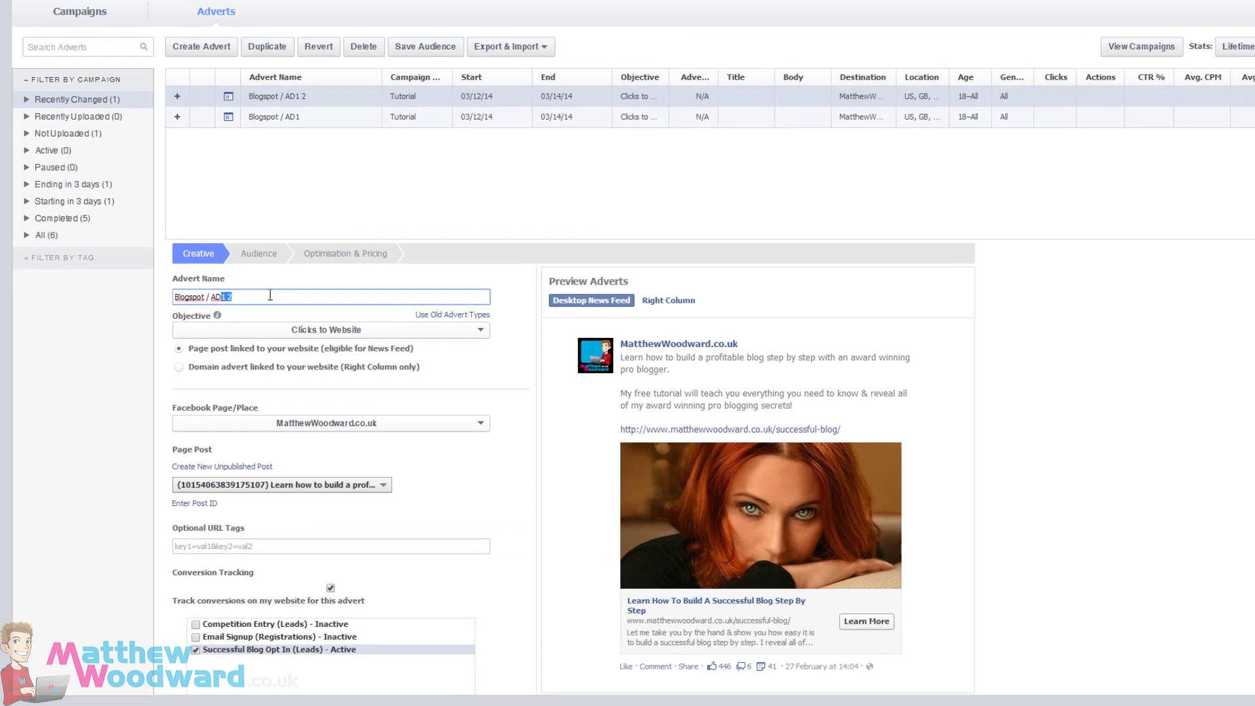
text(2)
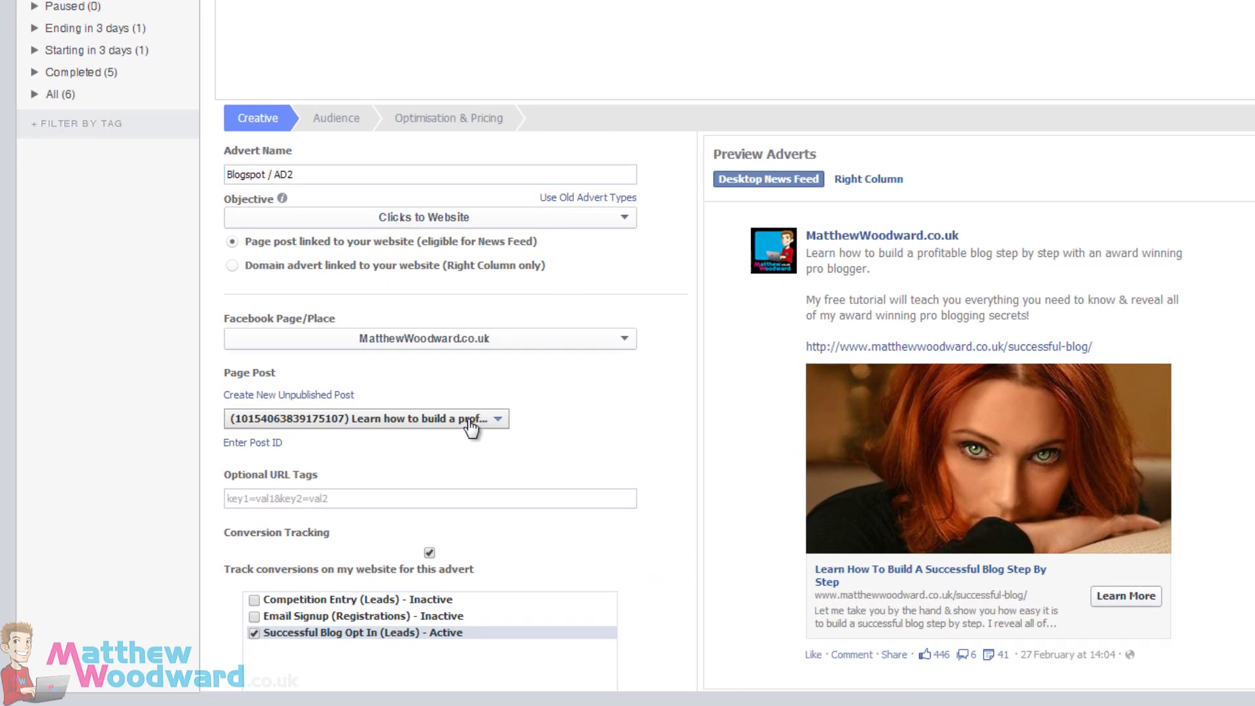
click(430, 448)
scroll(419, 497, down, 2)
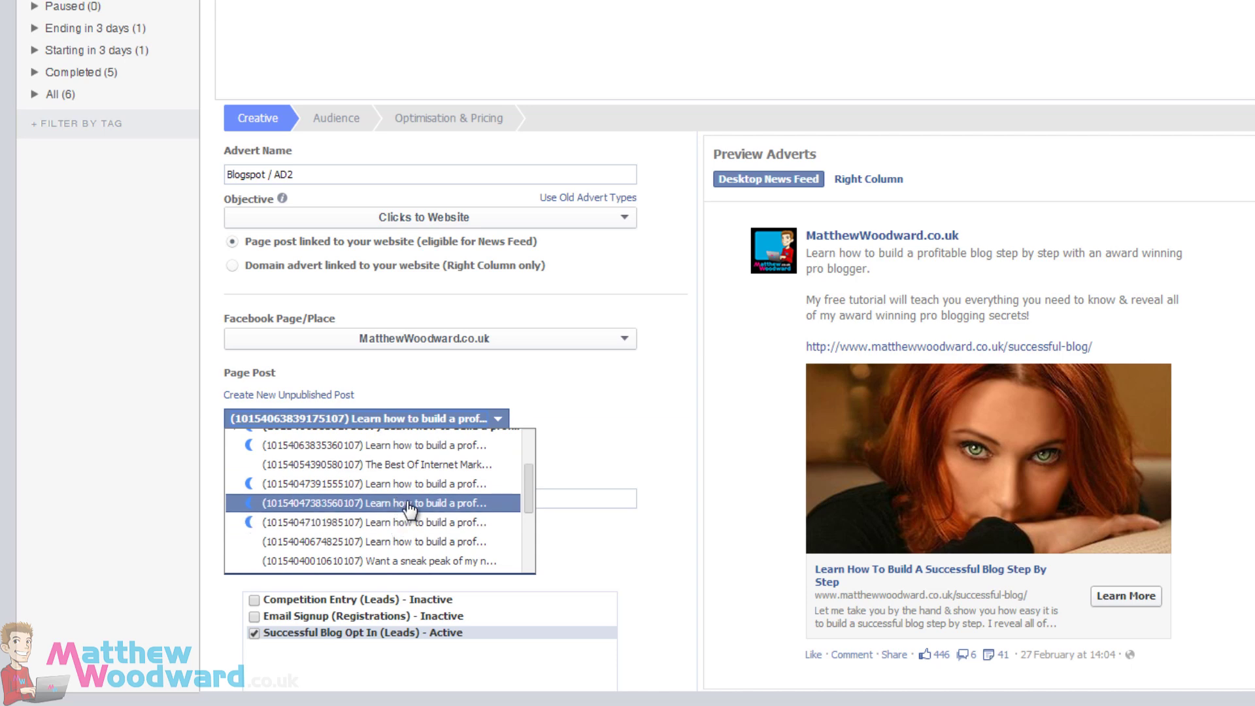
click(409, 510)
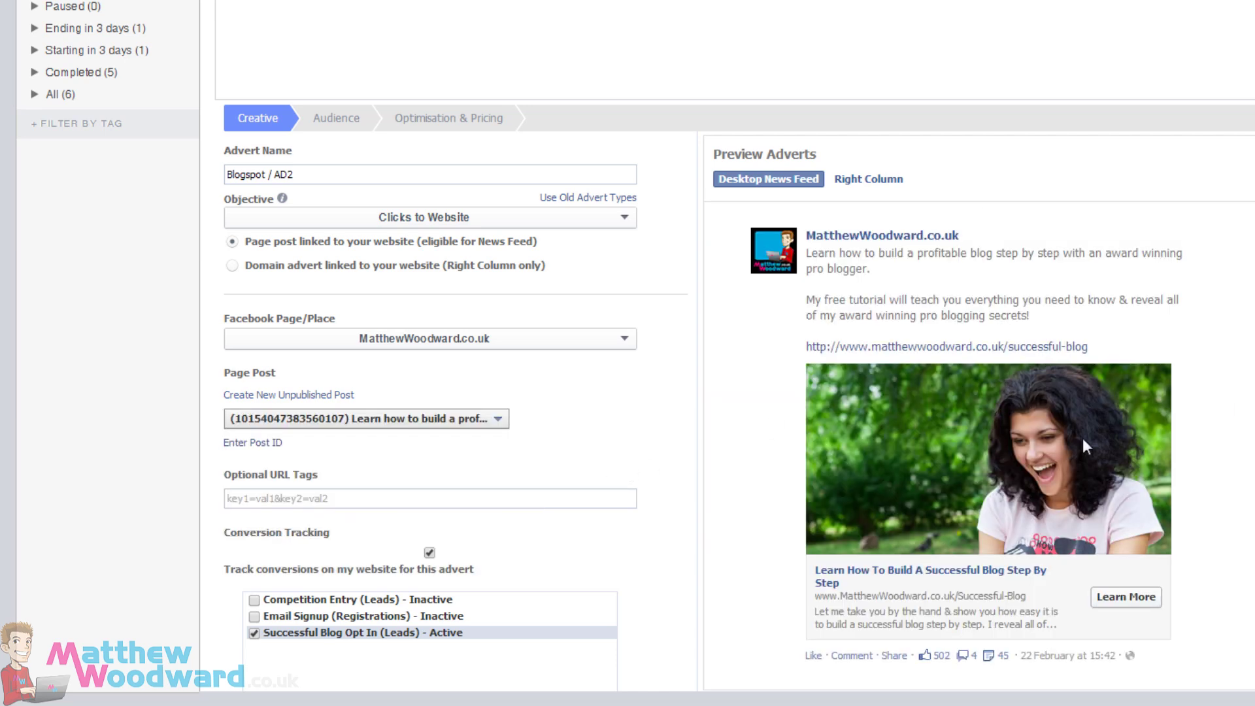
scroll(719, 374, down, 2)
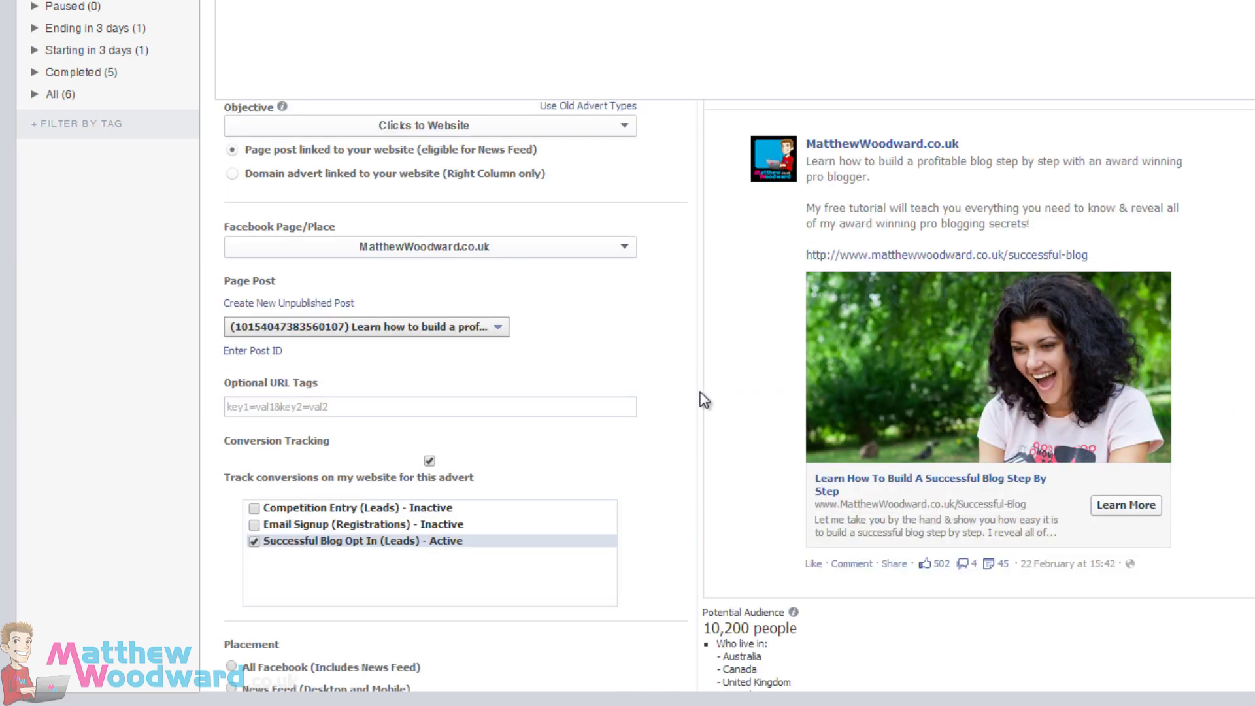
scroll(704, 400, up, 1)
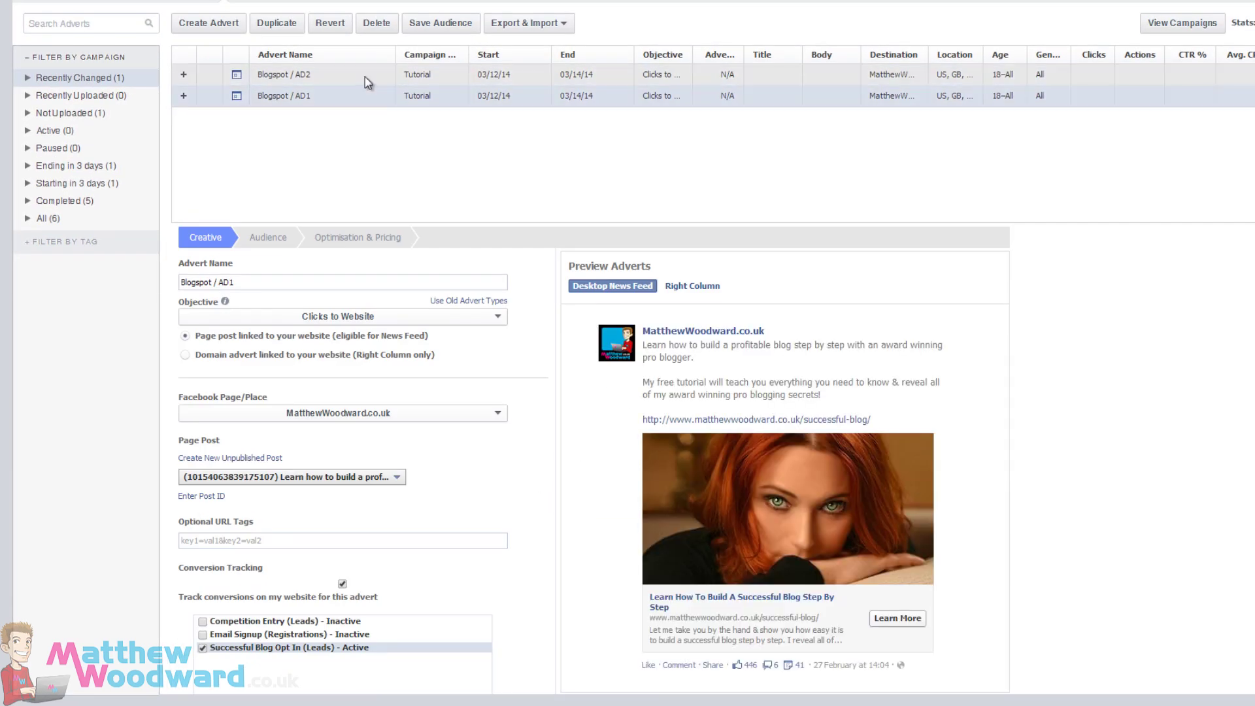
- Compare the Blogspot / AD1 and Blogspot / AD2 adverts, and duplicate both together within the Tutorial campaign
click(359, 96)
click(355, 77)
click(351, 99)
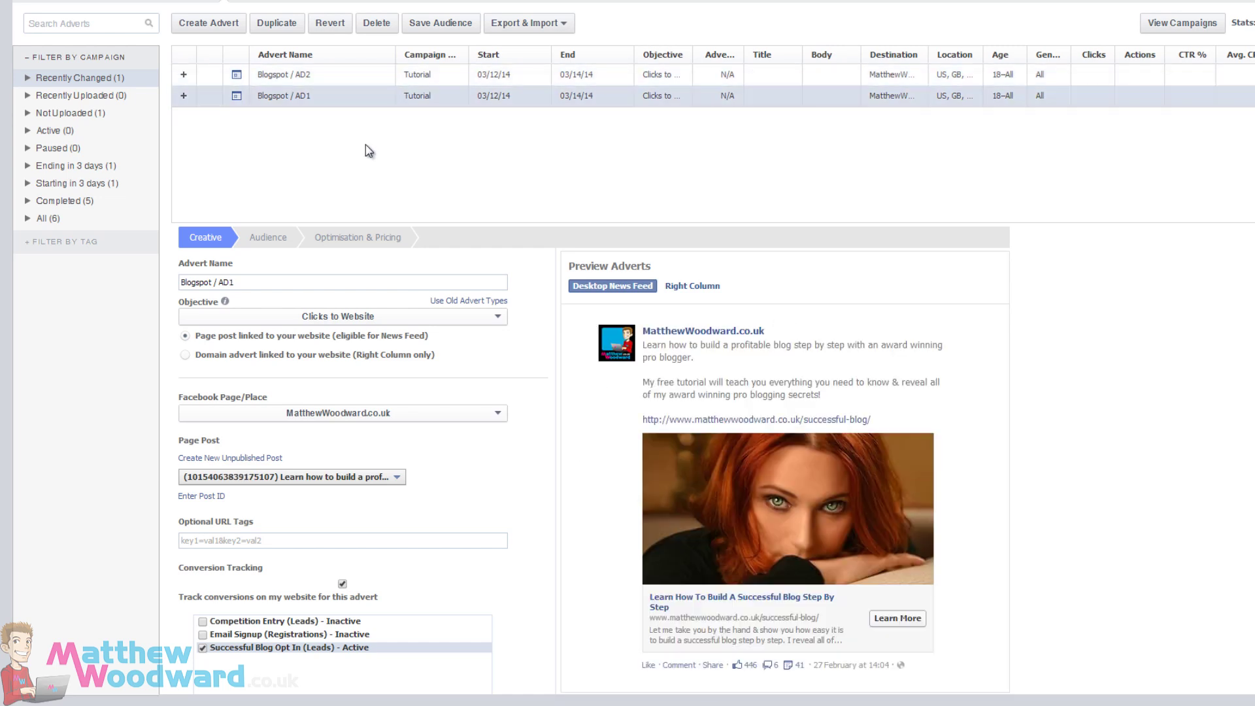
click(372, 80)
click(366, 98)
shift+click(334, 73)
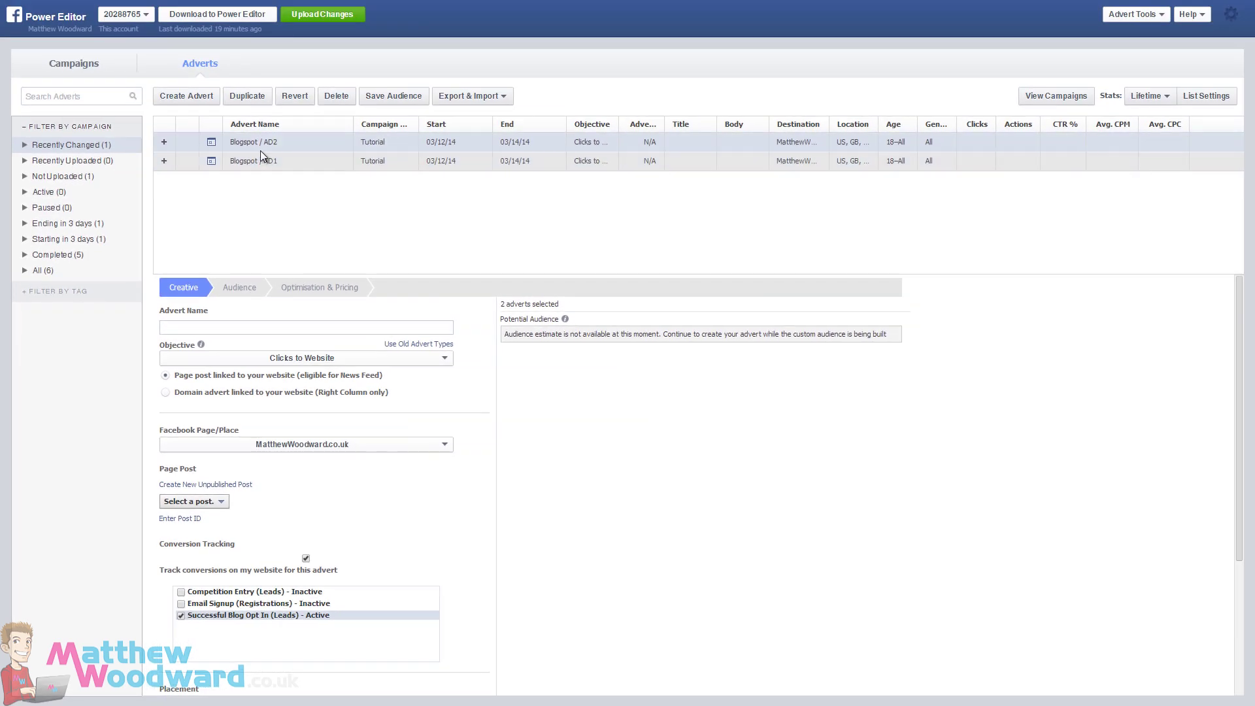
click(261, 150)
shift+click(273, 161)
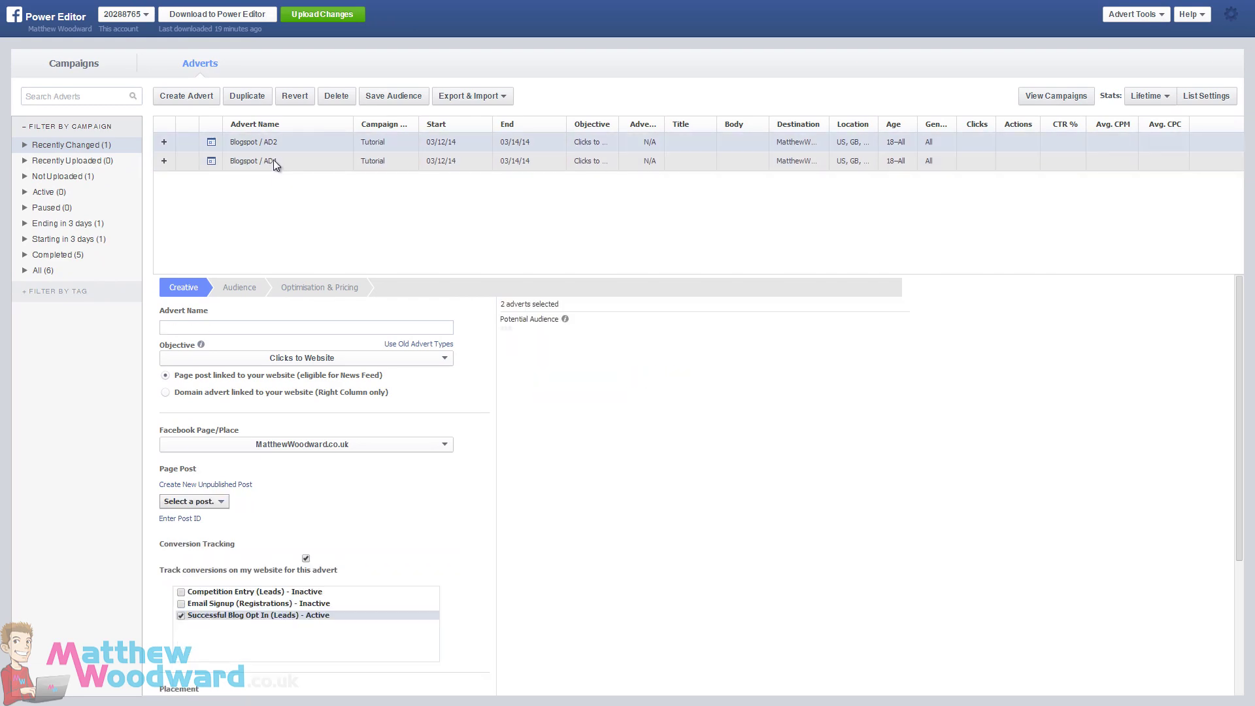
click(258, 97)
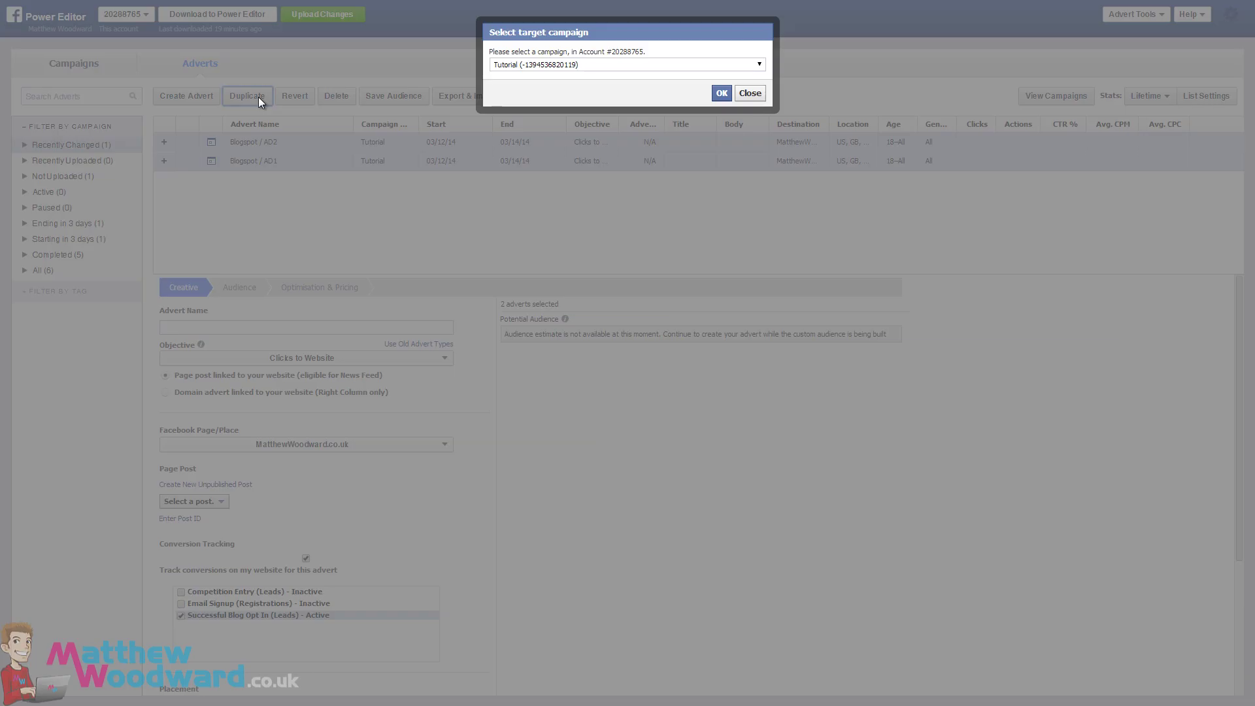
click(722, 94)
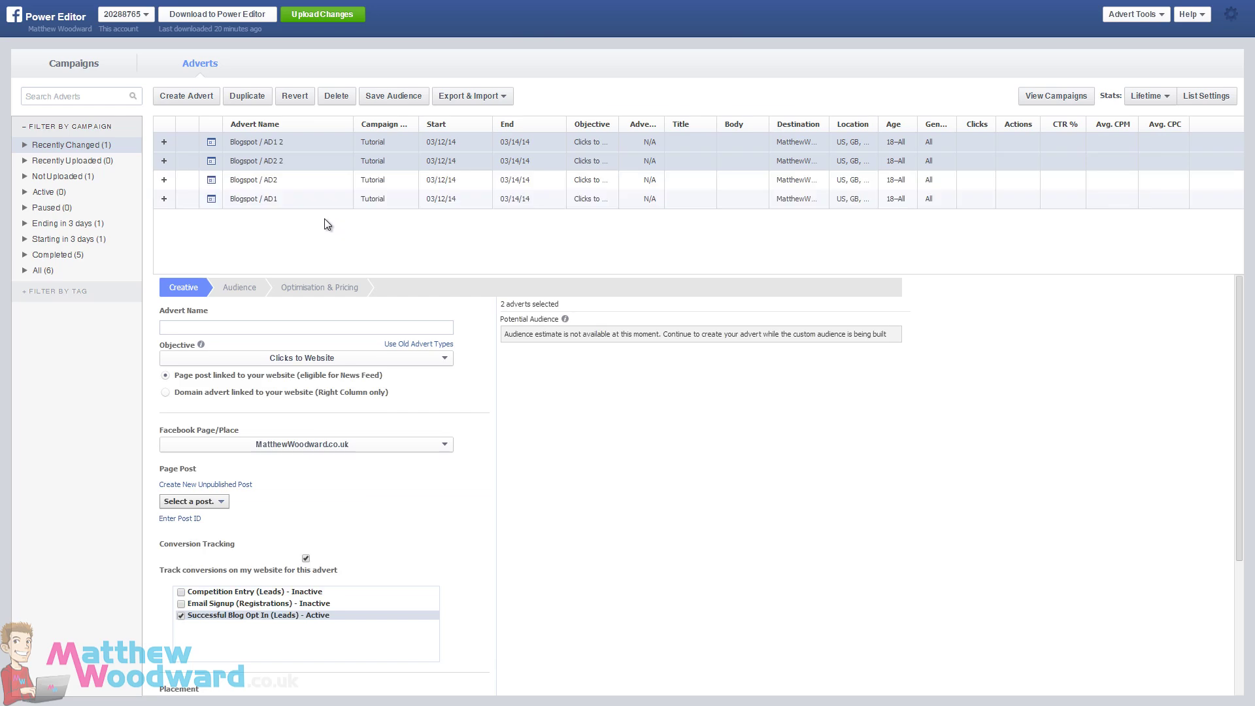
- Rename the duplicated advert "Blogspot / AD1 2" as "Wordpress / AD1"
click(273, 147)
click(189, 326)
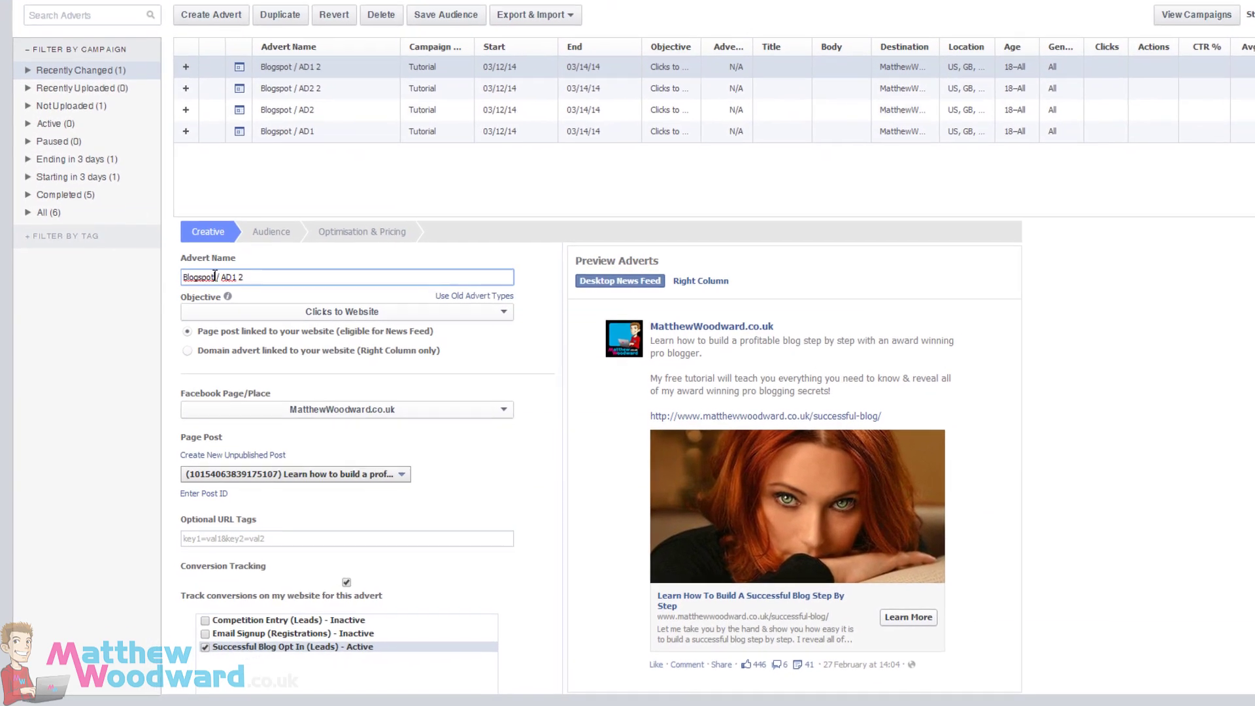
drag(215, 275, 89, 281)
text(Wordpres)
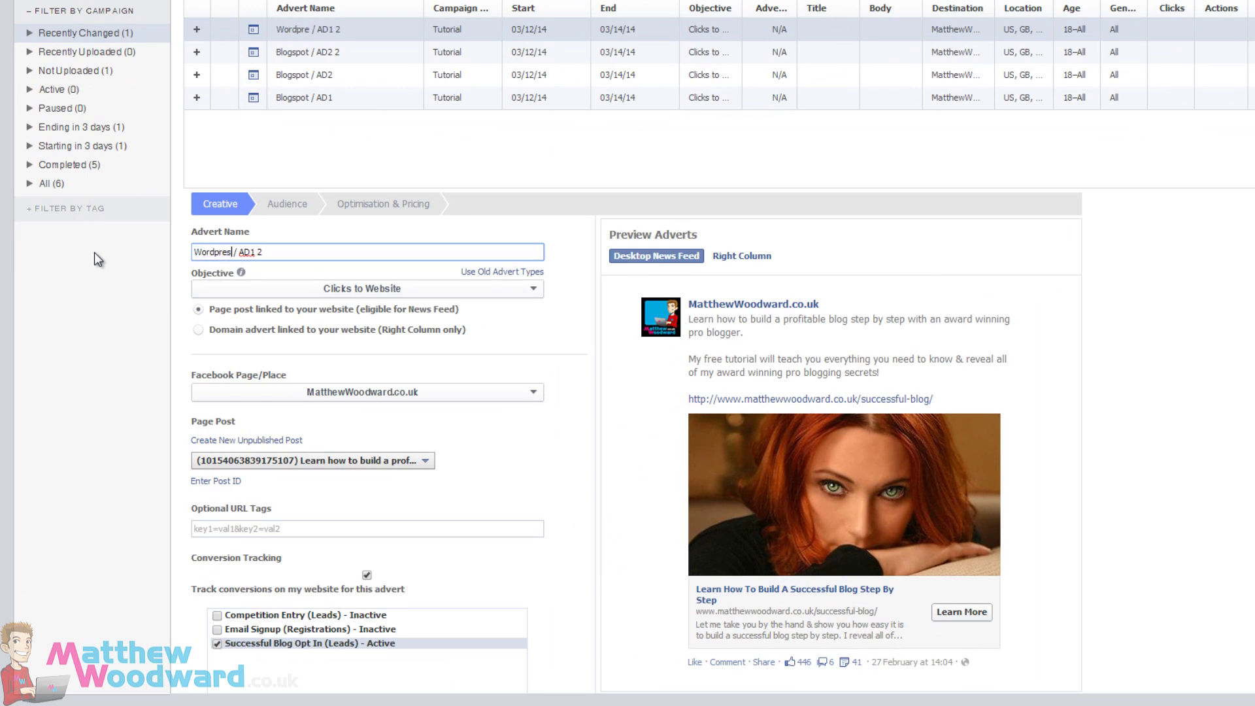
text(s)
key(Right)
key(Right)
key(Right)
key(Right)
key(Right)
key(Delete)
key(BackSpace)
- Replace the blogspot interest in the audience of Wordpress / AD1 with the WordPress interest
click(283, 207)
scroll(314, 534, down, 3)
scroll(314, 532, down, 3)
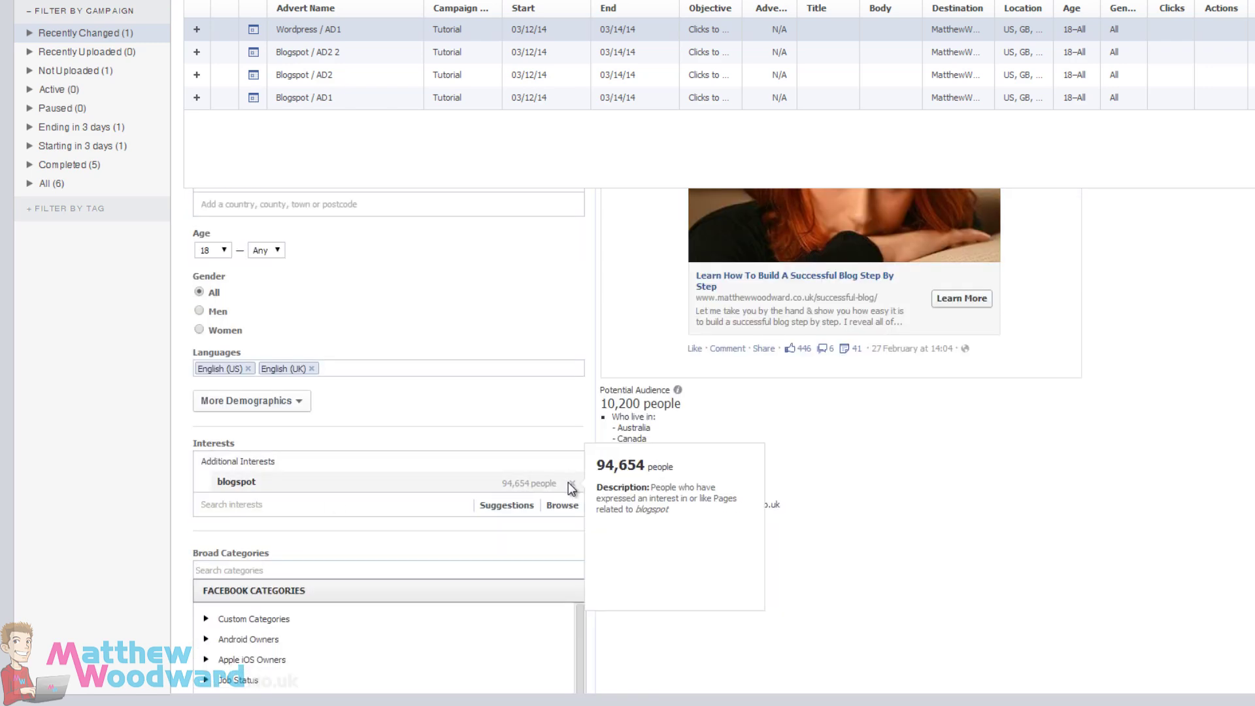
click(571, 483)
click(423, 465)
text(wordpress)
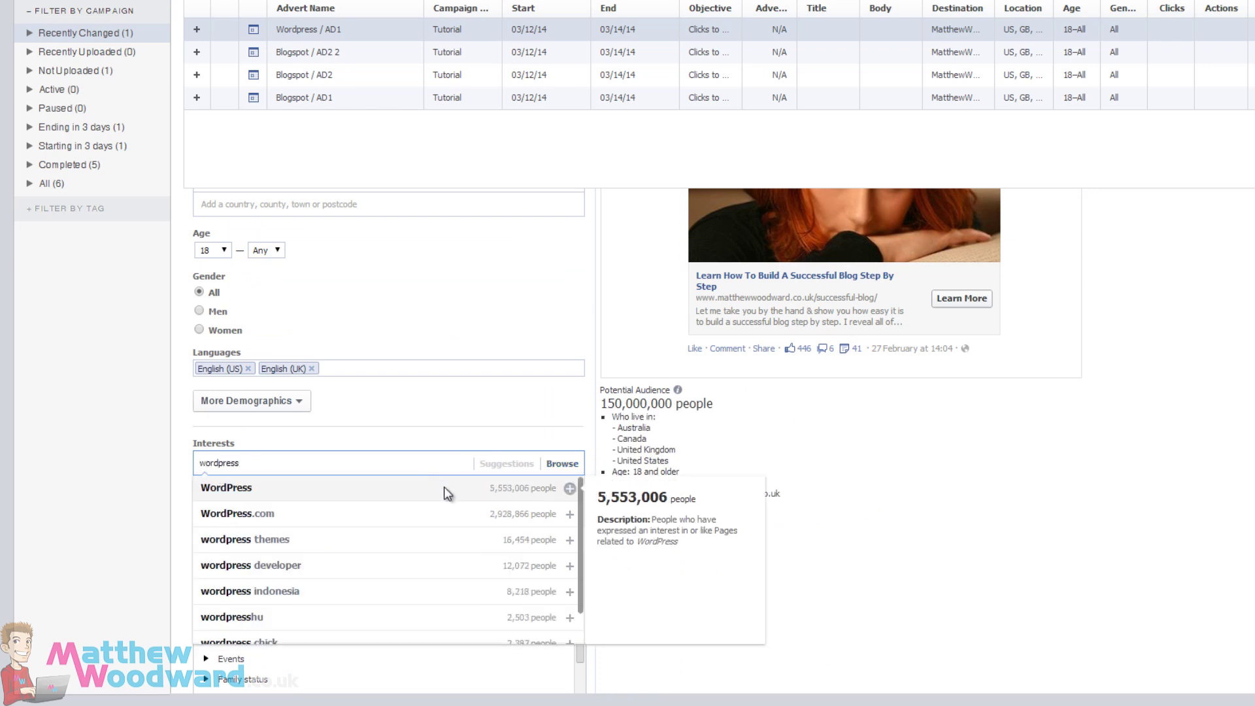
click(445, 488)
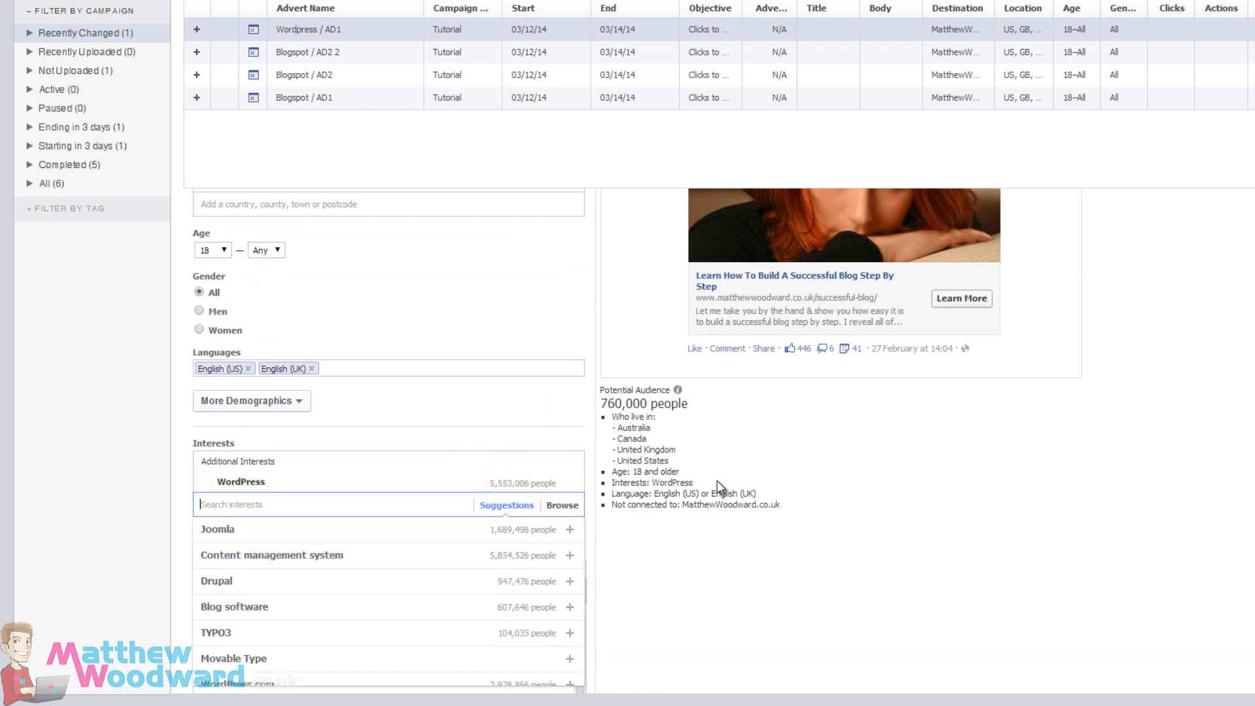
scroll(717, 481, up, 5)
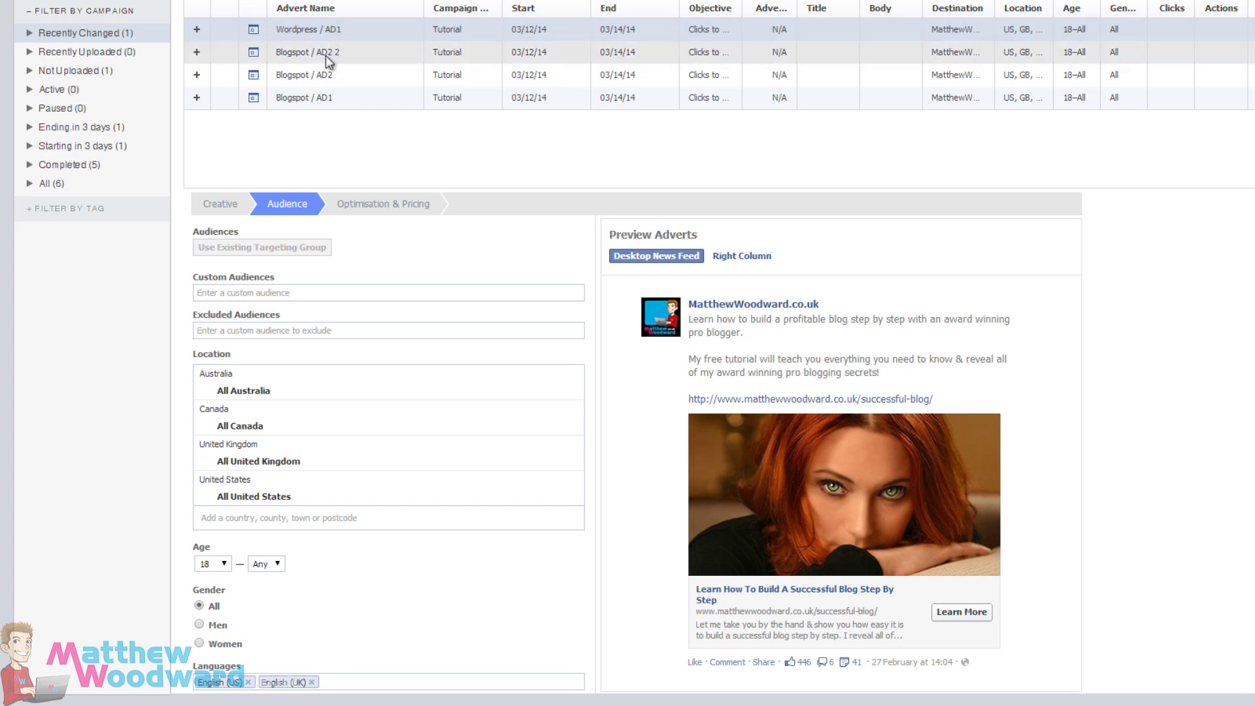
- Rename the duplicated advert "Blogspot / AD2 2" as "Wordpress / AD2"
click(346, 51)
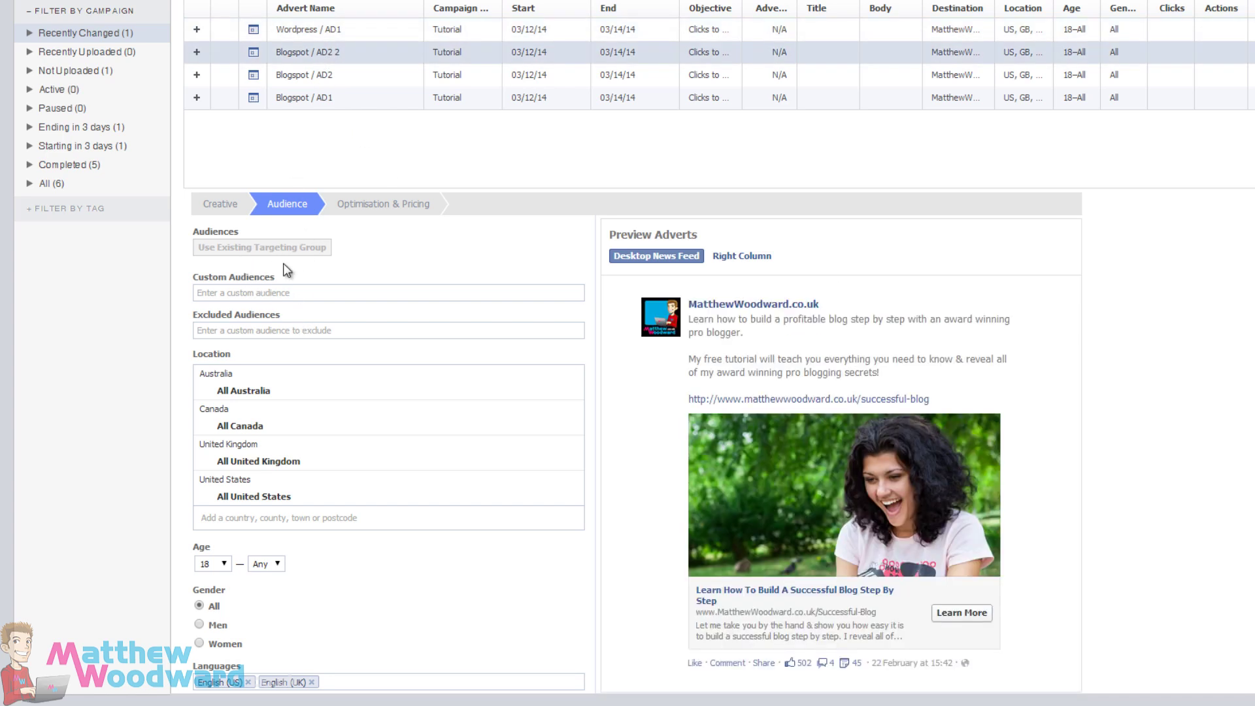
click(234, 207)
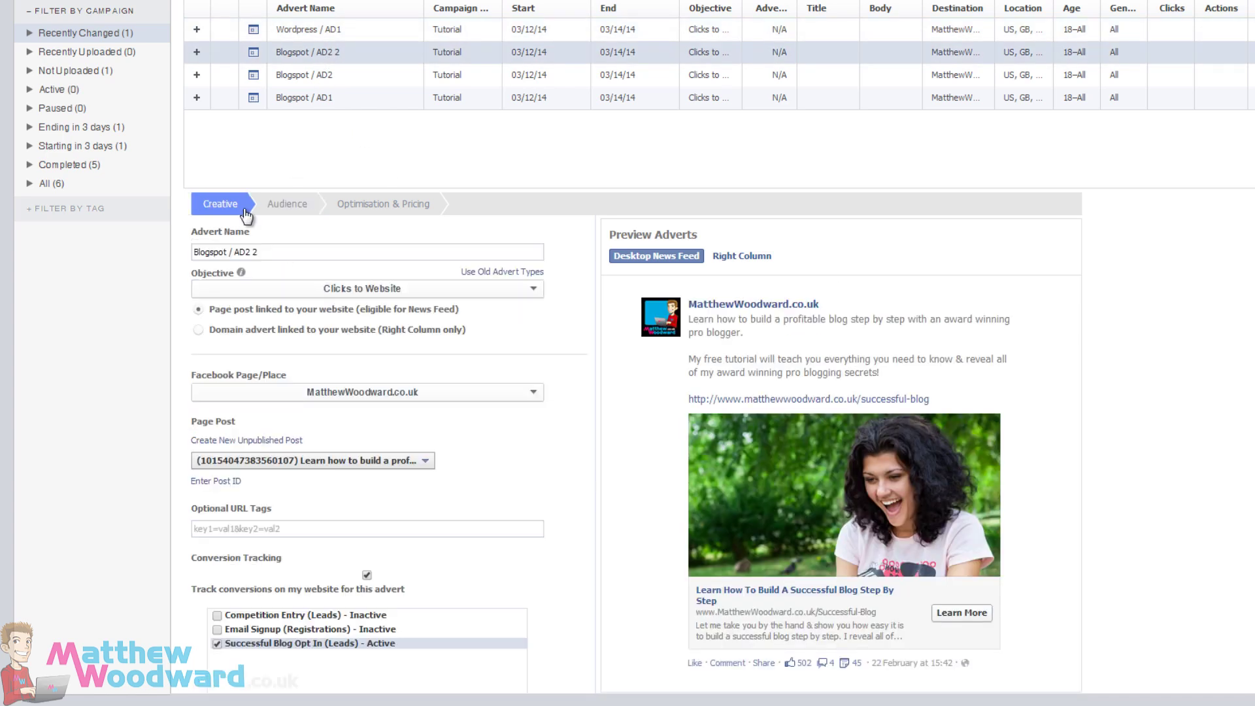
double_click(218, 252)
text(Wordp)
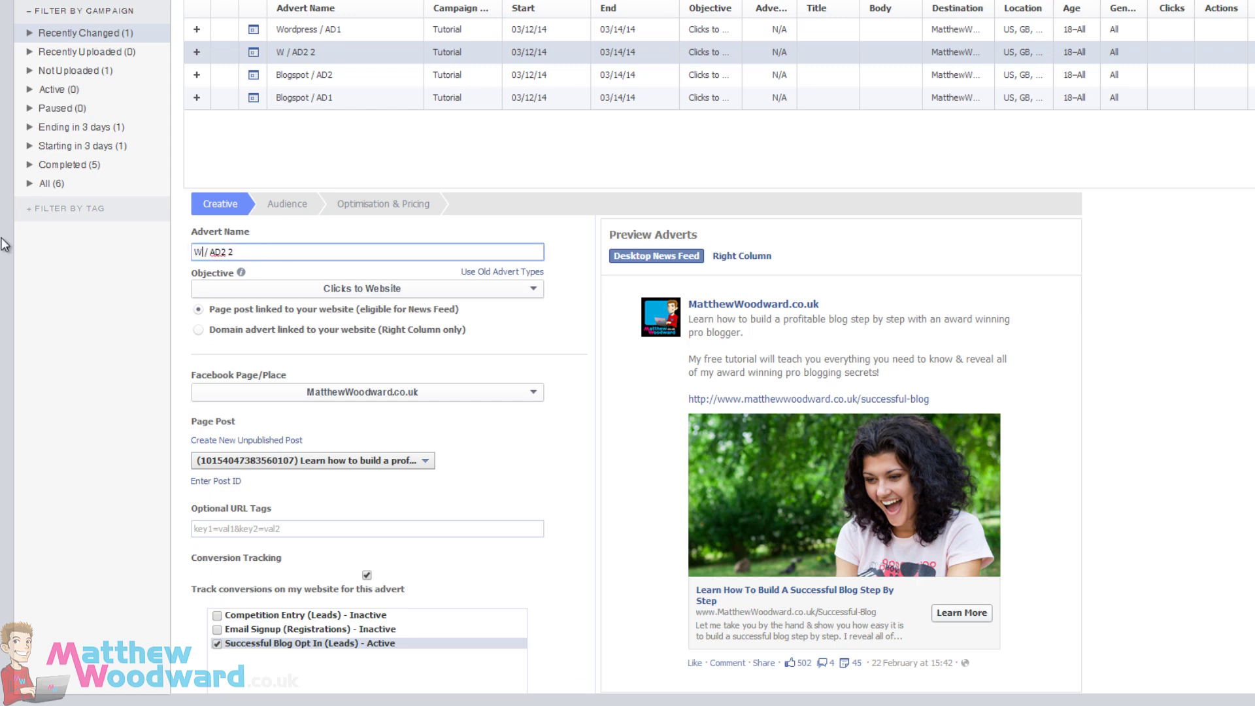
text(ress)
key(Delete)
key(Delete)
- Replace the blogspot interest in the audience of Wordpress / AD2 with the WordPress interest
click(287, 204)
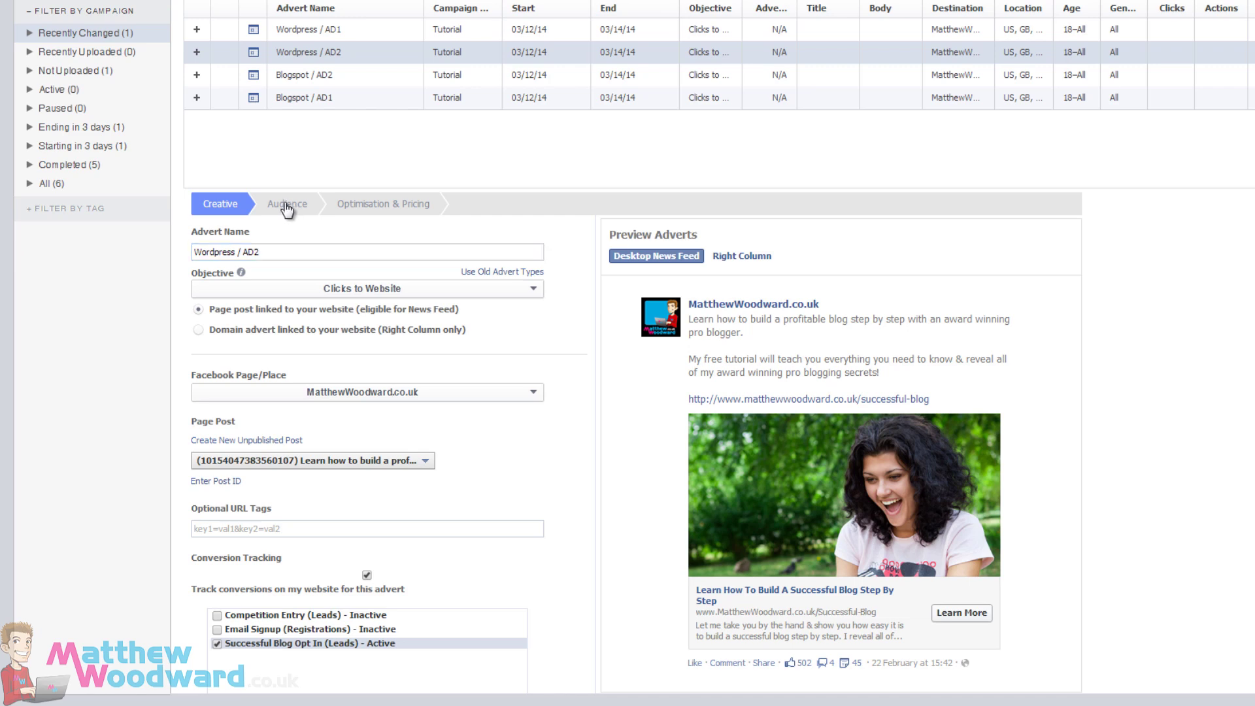
scroll(533, 523, down, 2)
scroll(527, 547, down, 1)
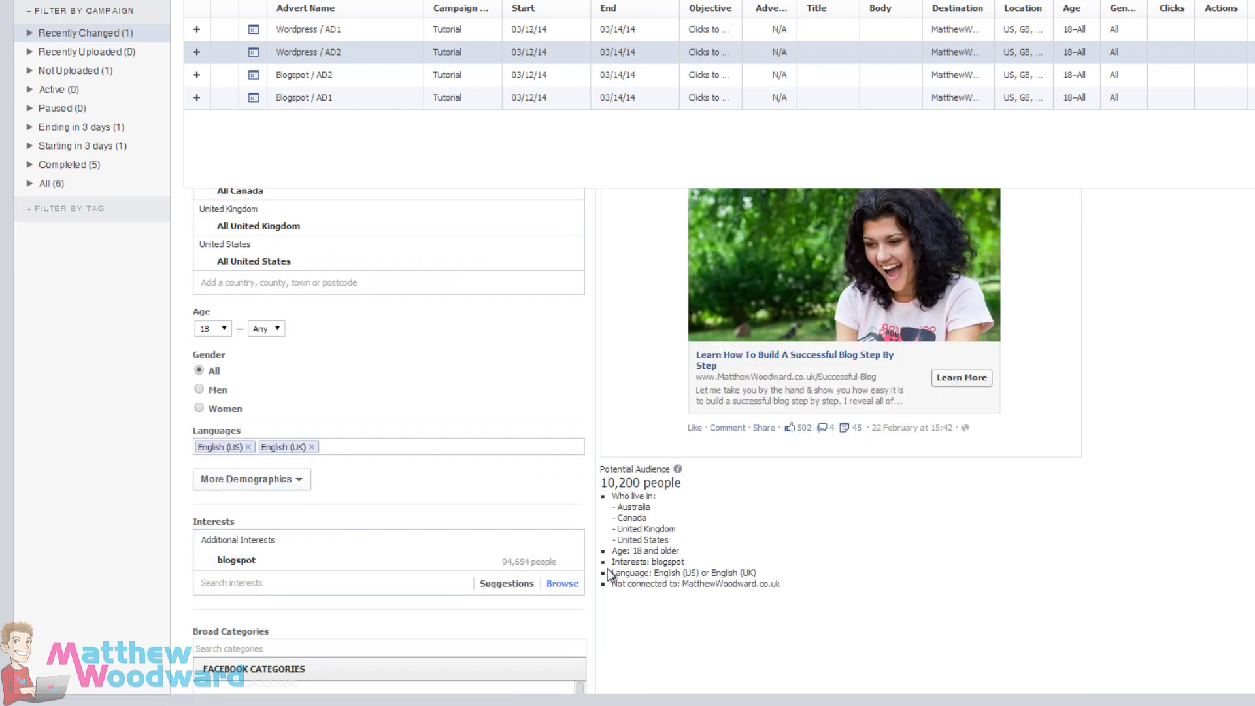
click(573, 562)
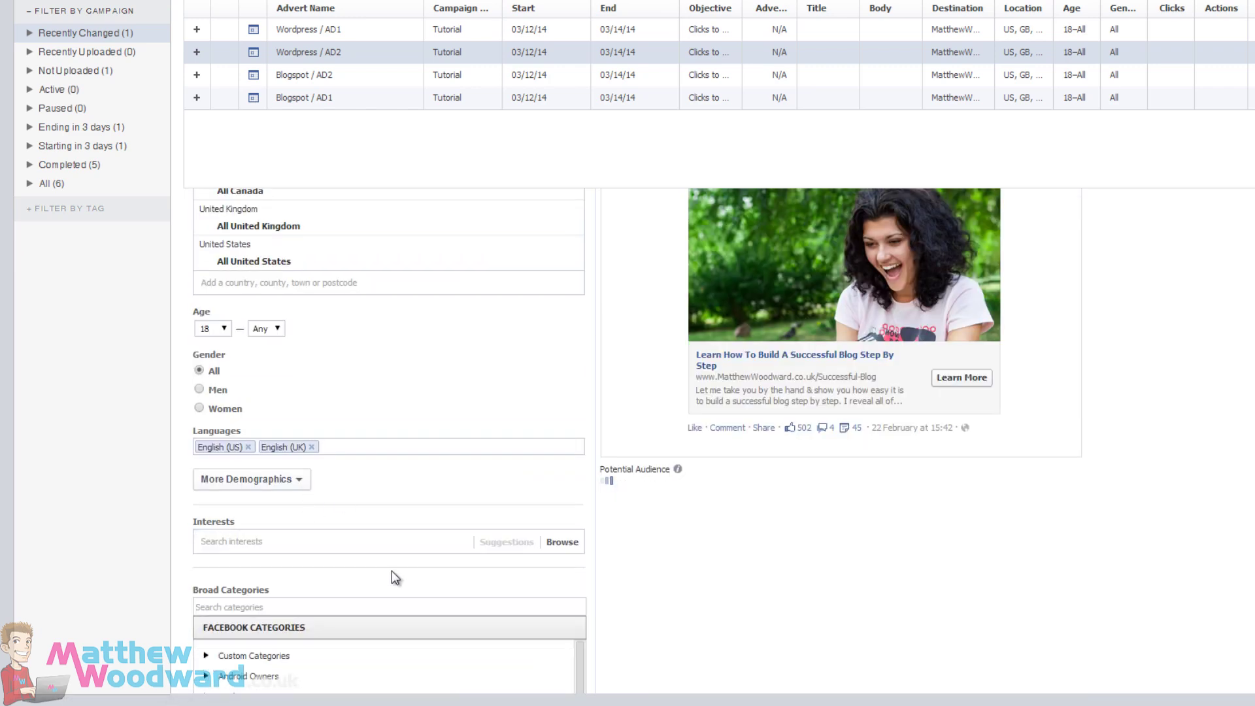
click(288, 543)
text(wordpress)
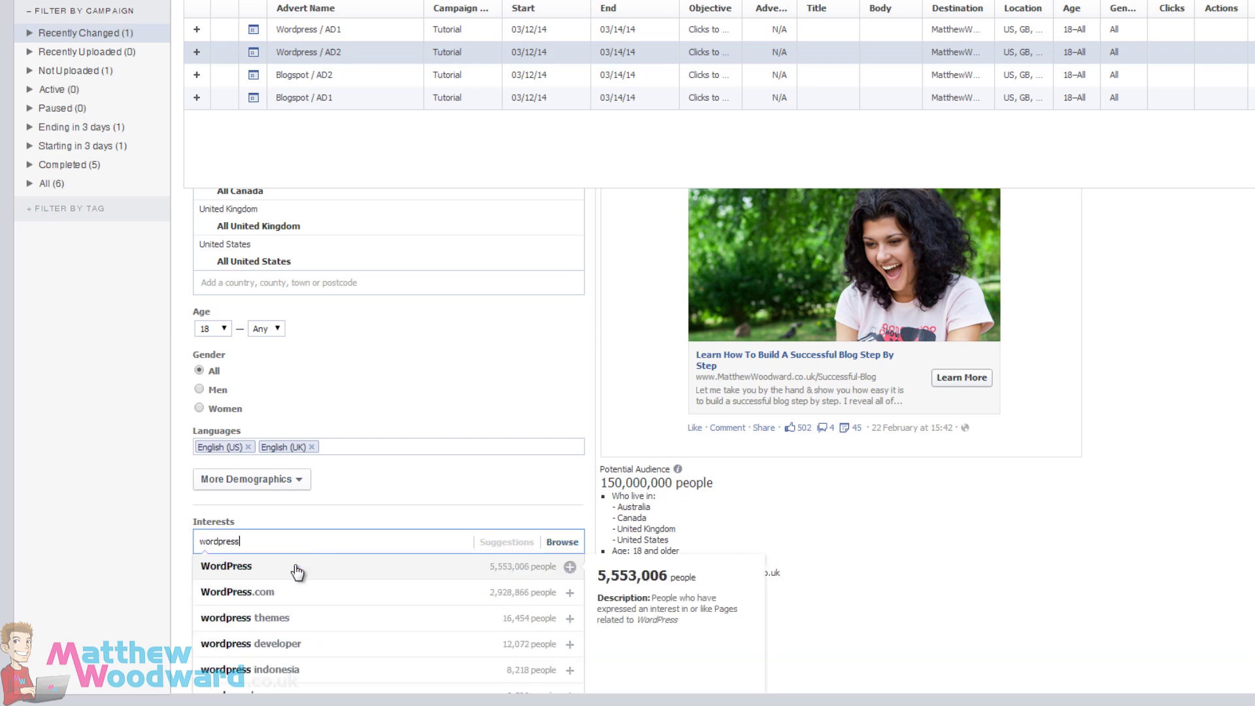
click(300, 564)
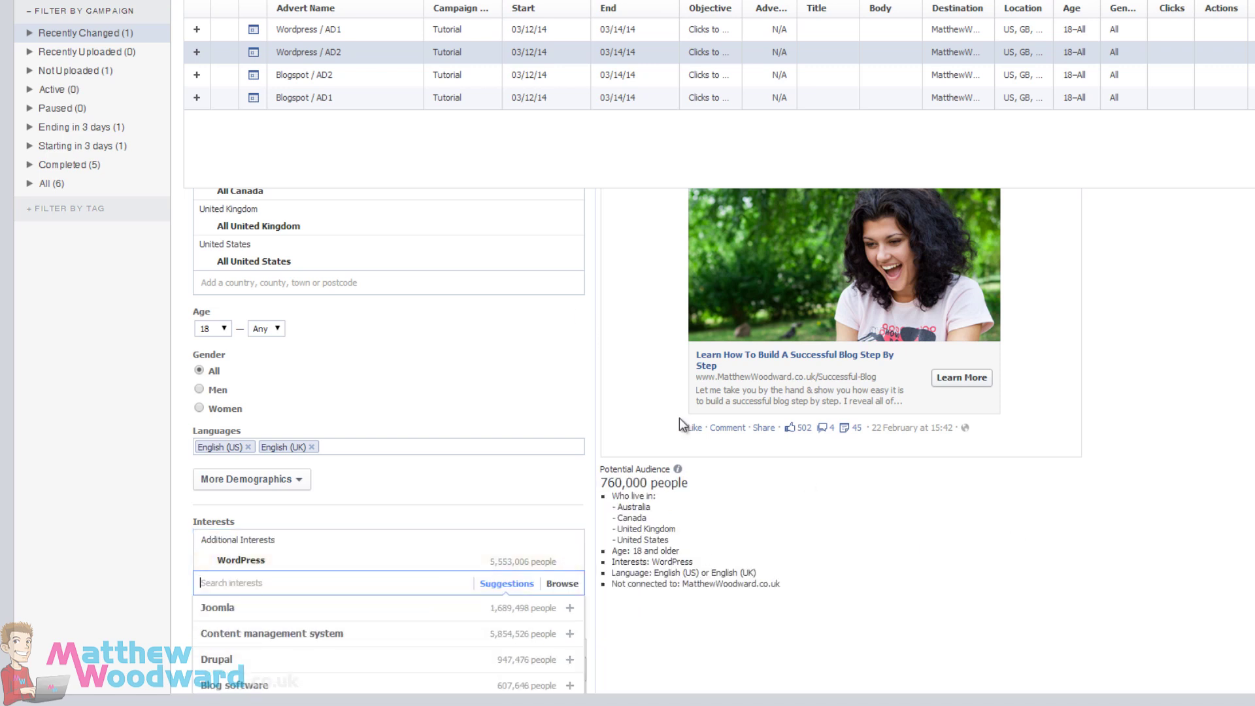
click(478, 132)
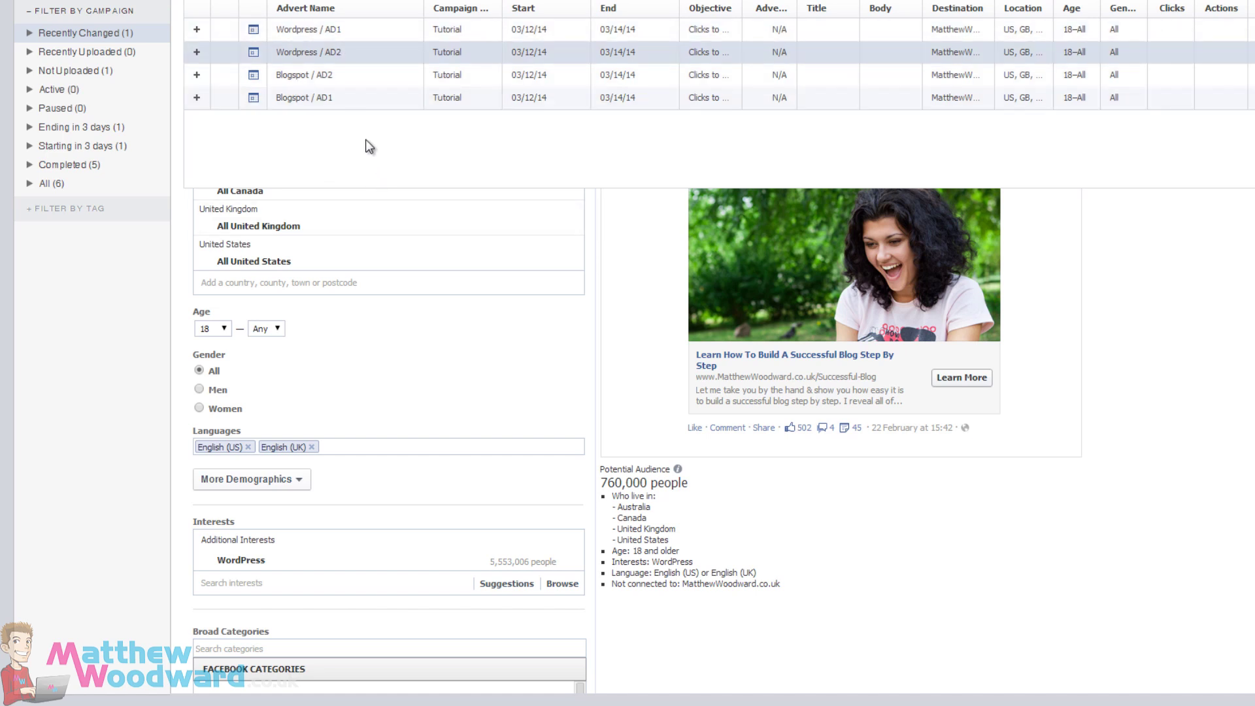
- Check the Wordpress / AD1 and Wordpress / AD2 adverts, and upload all campaign and advert changes
click(367, 30)
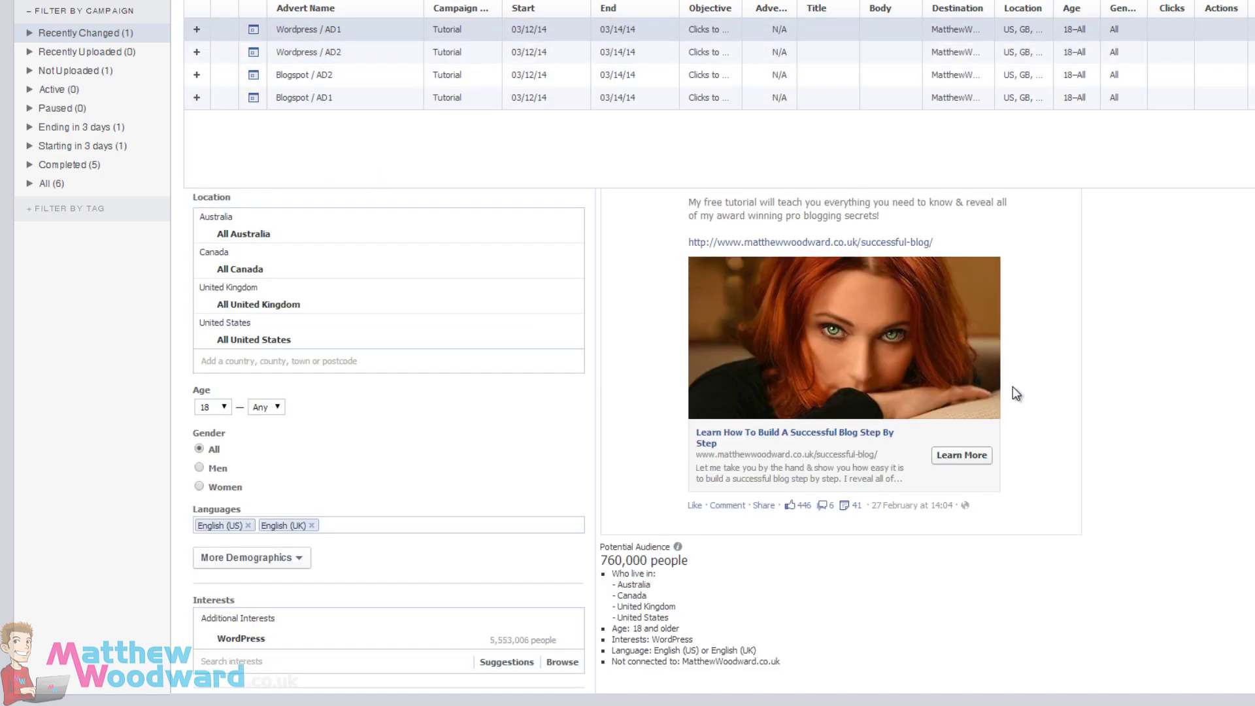
scroll(1013, 393, up, 2)
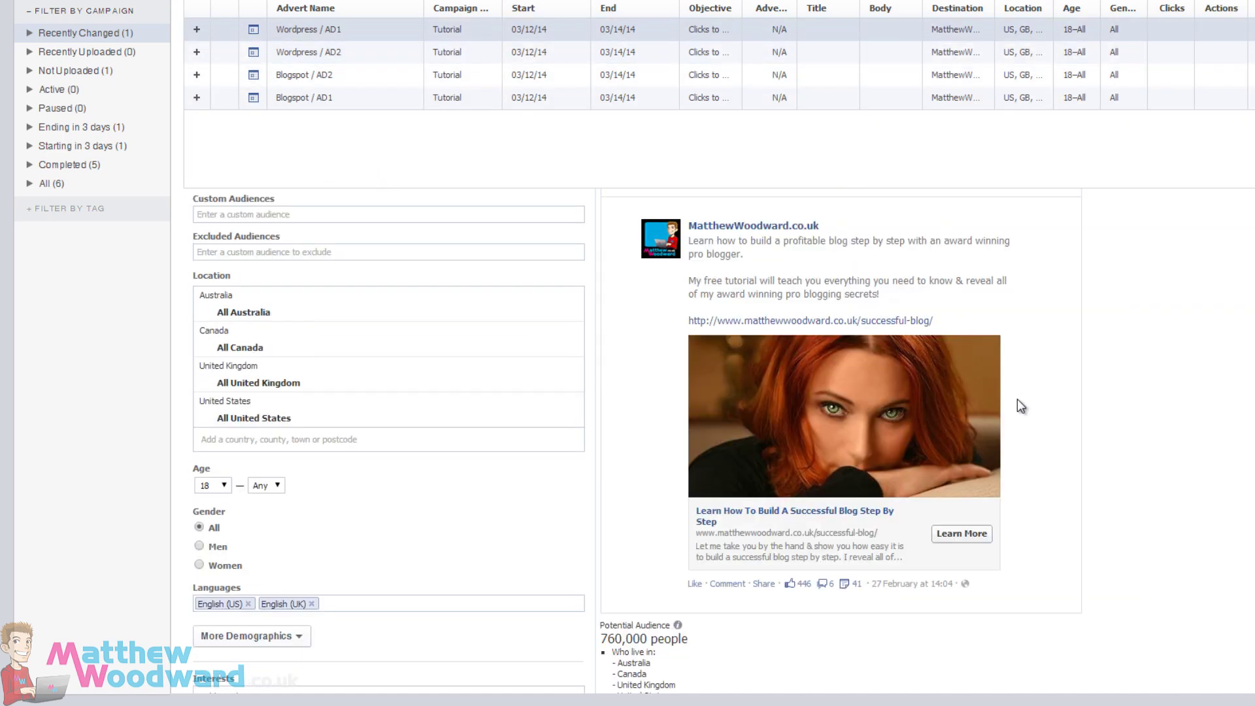
click(396, 57)
click(379, 35)
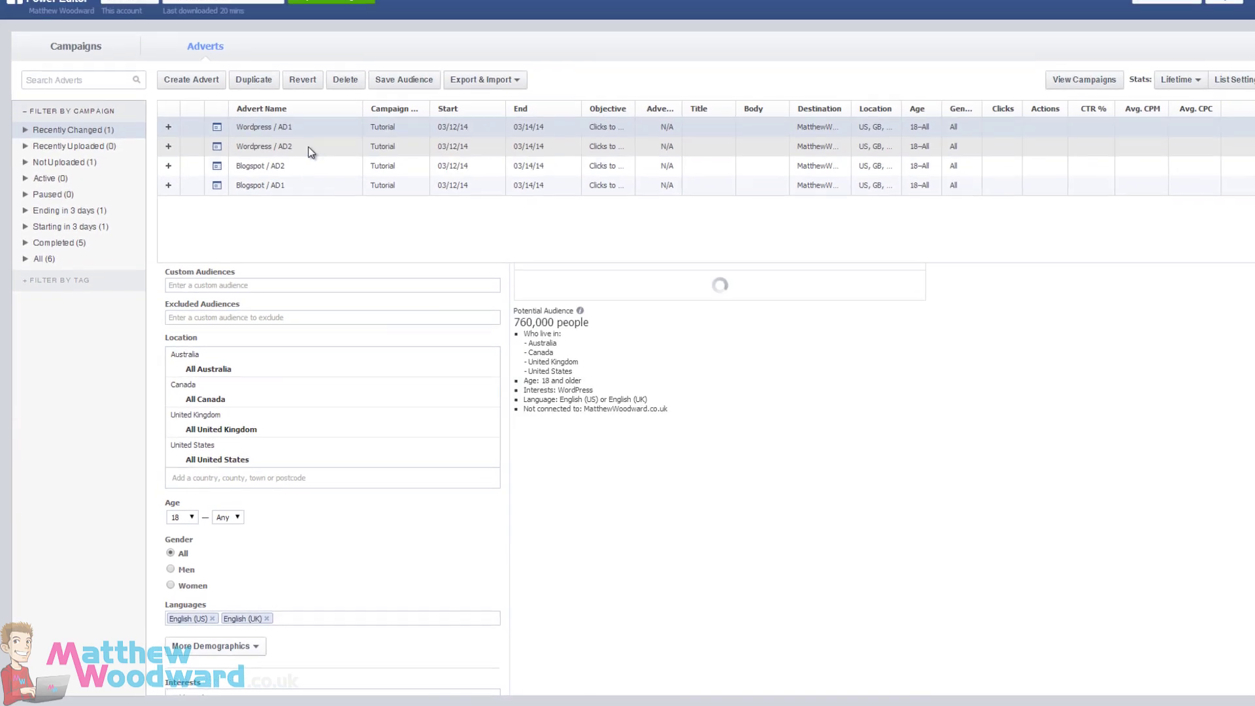
click(358, 53)
click(295, 144)
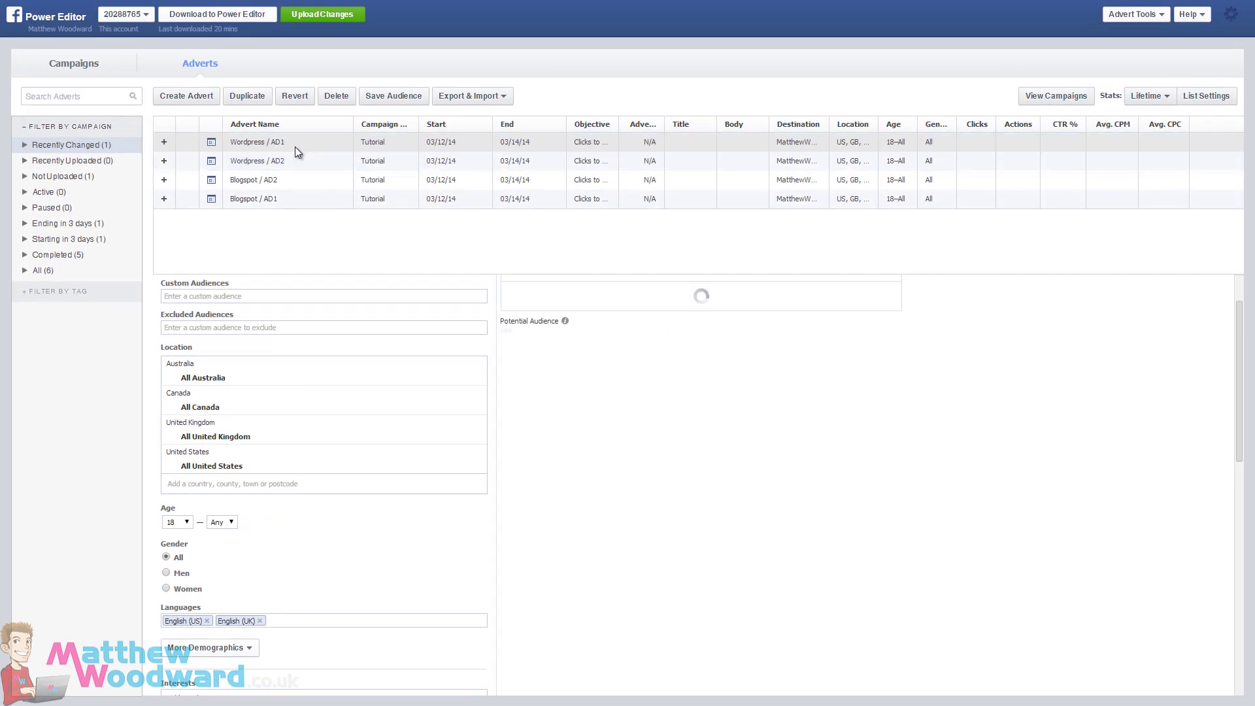
click(326, 13)
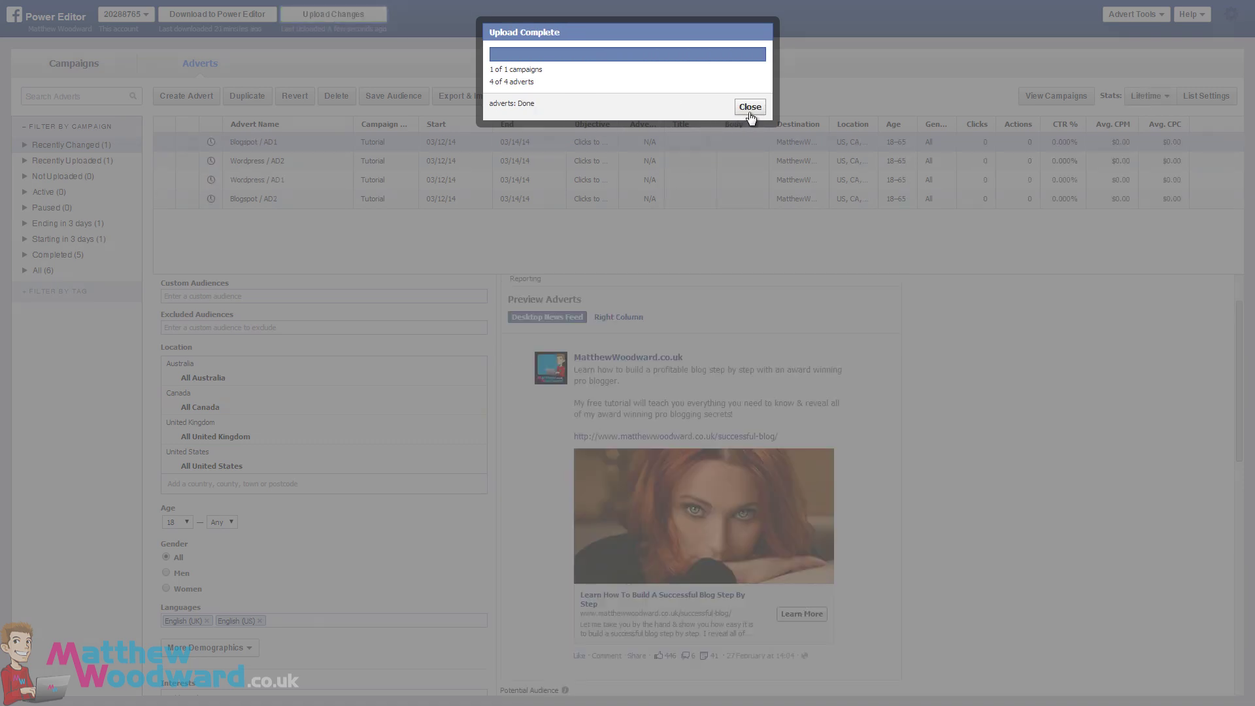
right_click(750, 109)
click(745, 110)
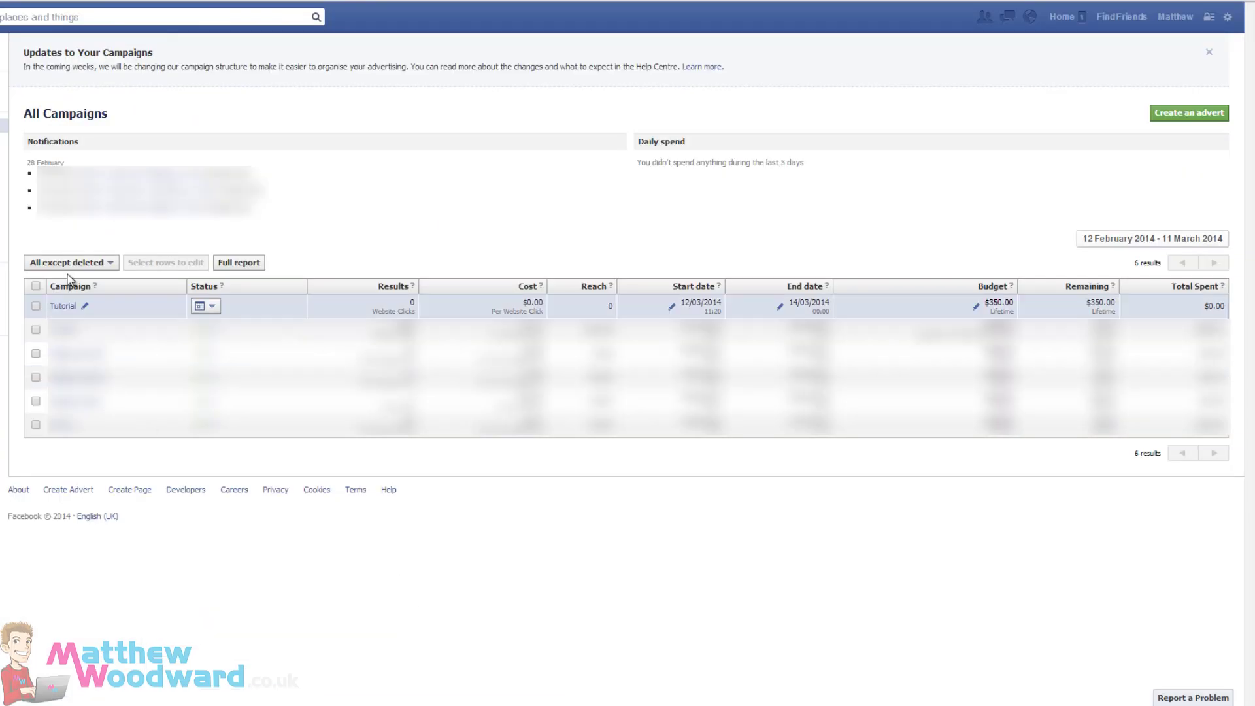
- Switch to Facebook's campaign manager and examine the Tutorial campaign's adverts and the Top 100 Conversion report
click(62, 311)
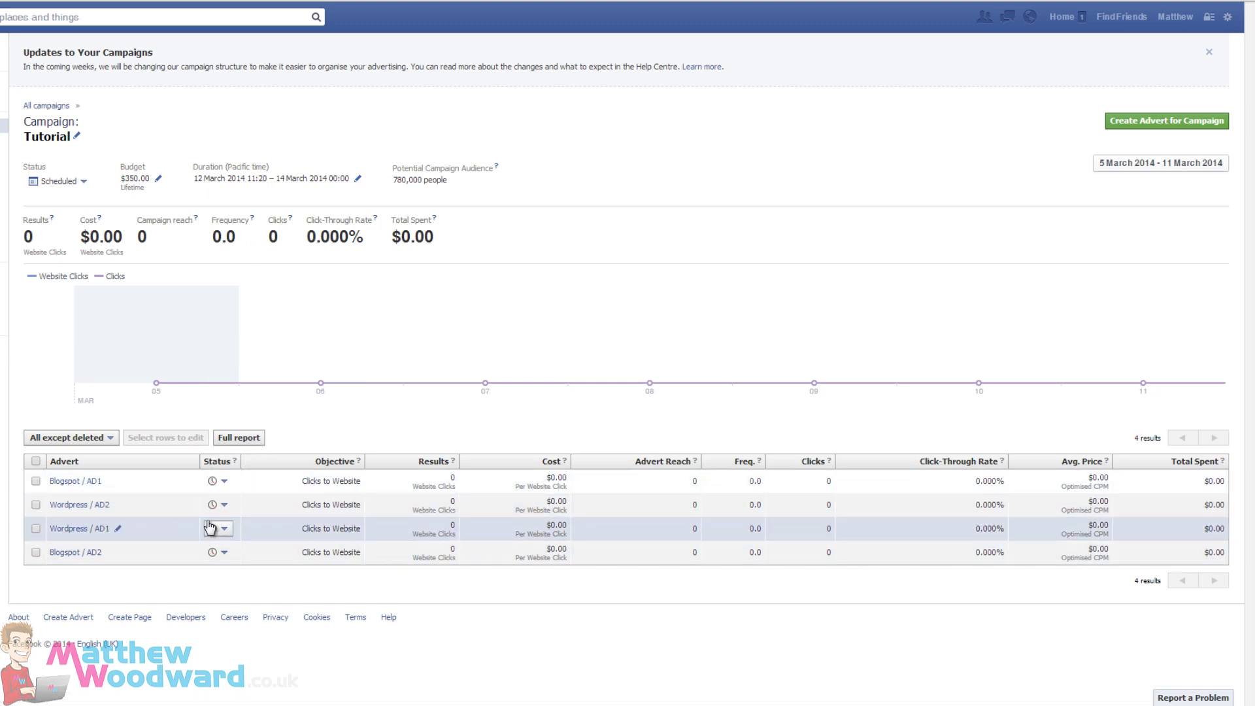
click(3, 171)
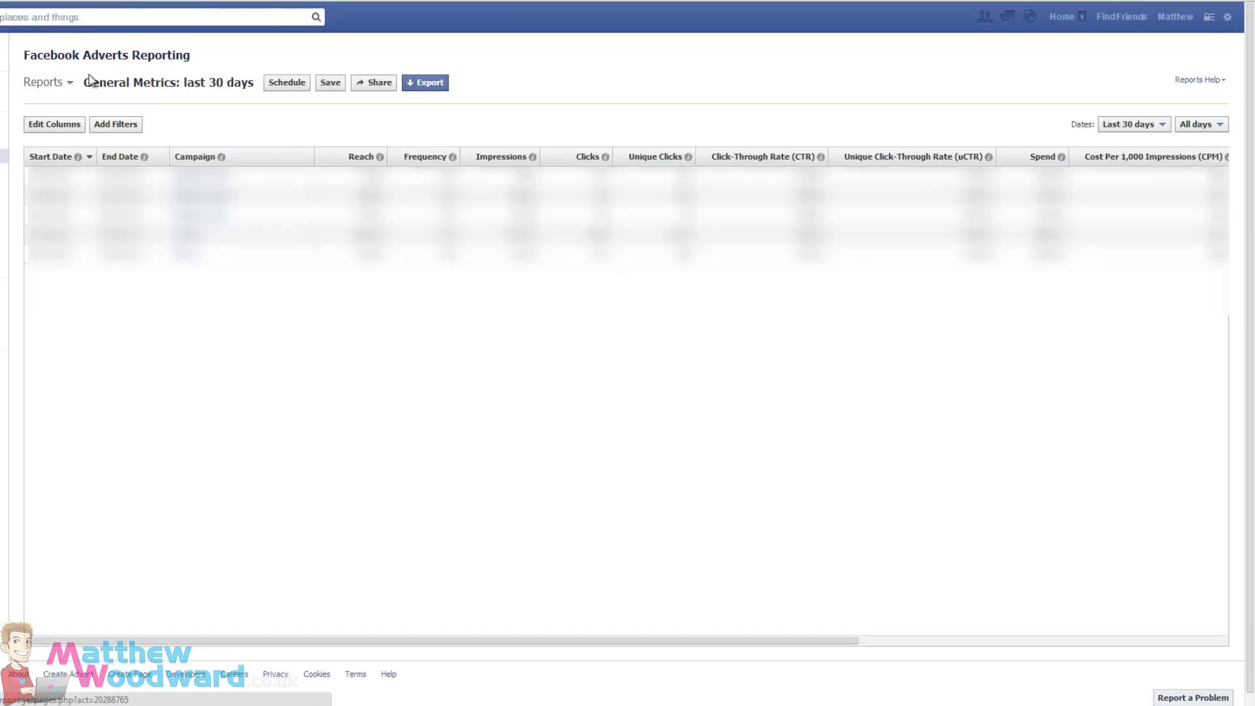
click(57, 84)
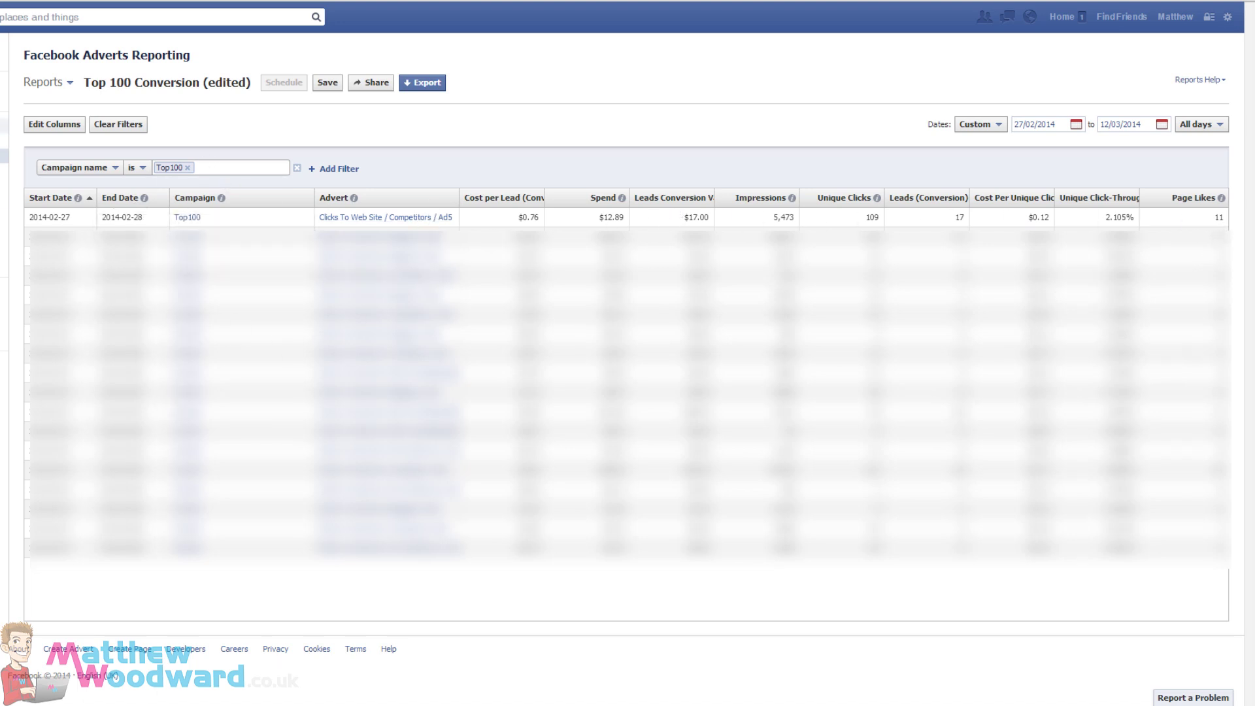
- Open the Tutorial campaign's full report and exclude Frequency and Social Impressions from its delivery and spend columns
click(181, 214)
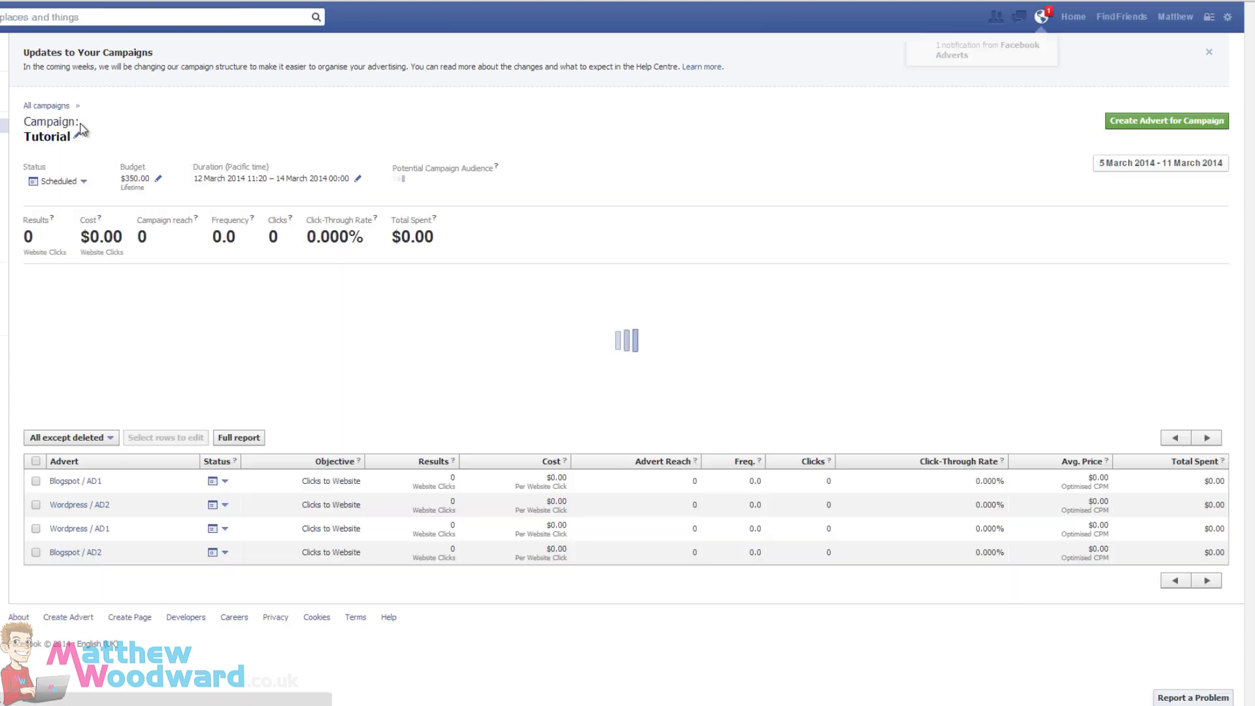
click(239, 438)
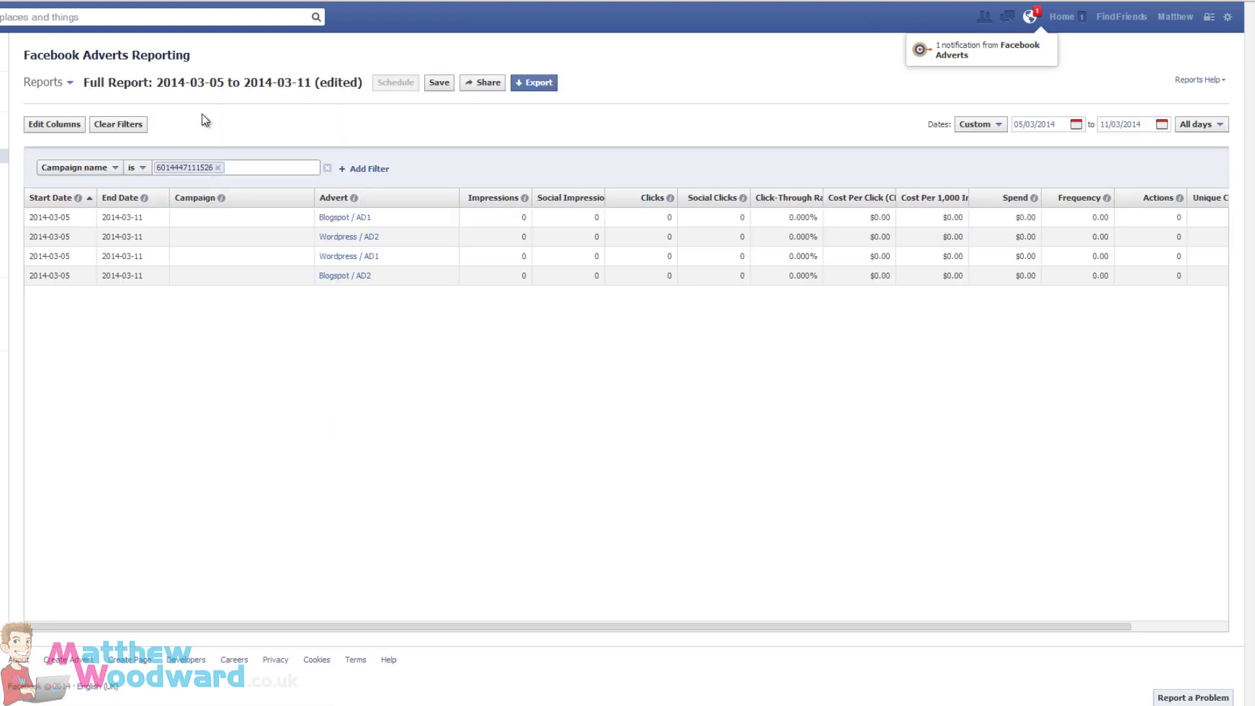
click(43, 125)
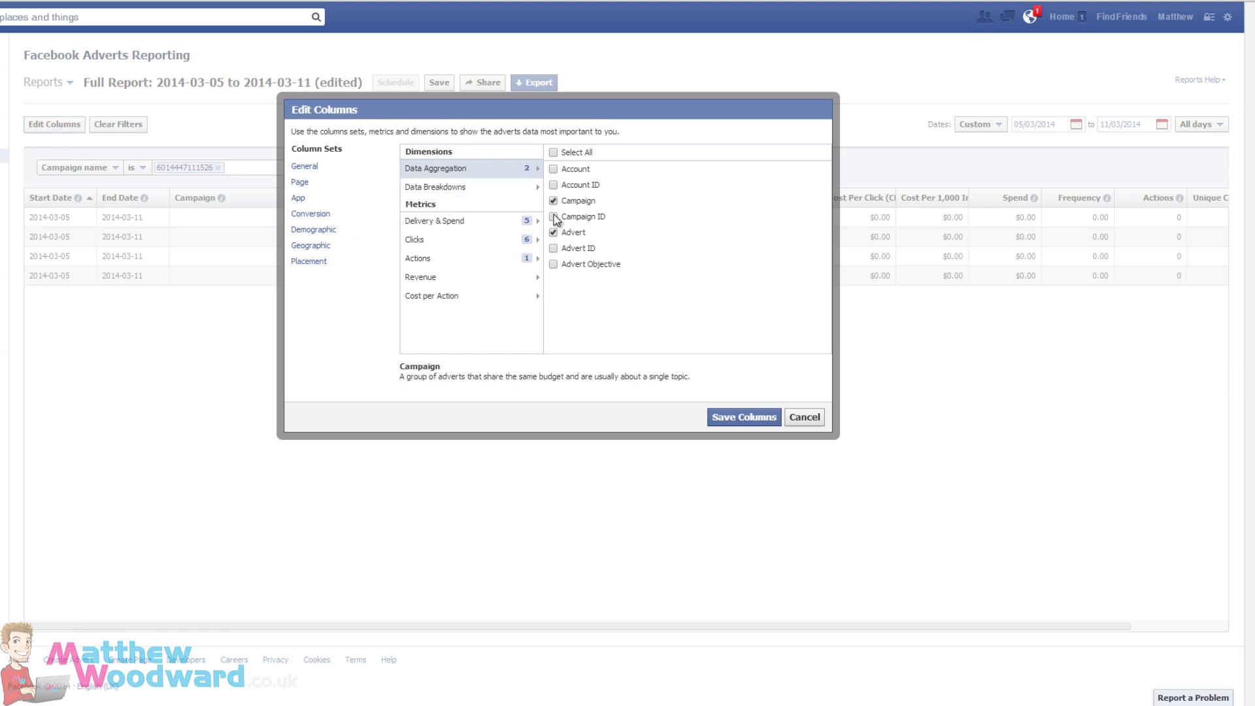
click(449, 222)
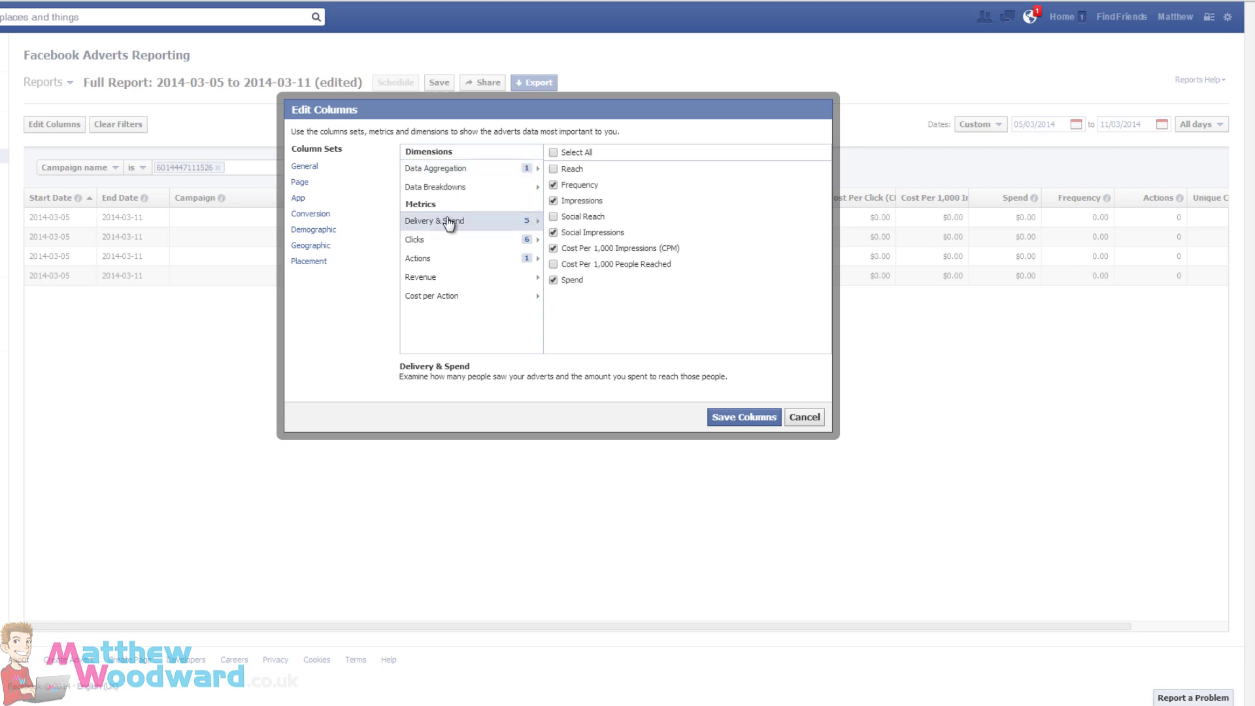
click(554, 185)
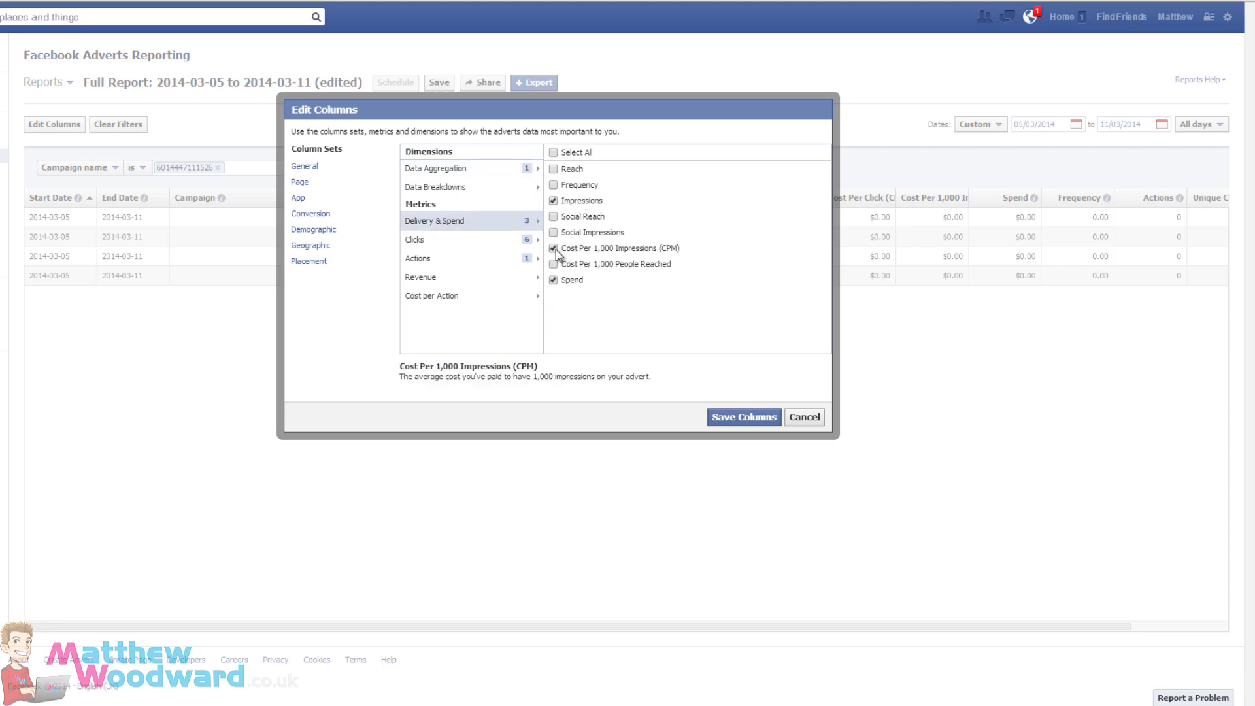
- In the report's click metrics, exclude Clicks, Social Clicks, Click-Through Rate and Cost Per Click, and include Cost Per Unique Click
click(430, 242)
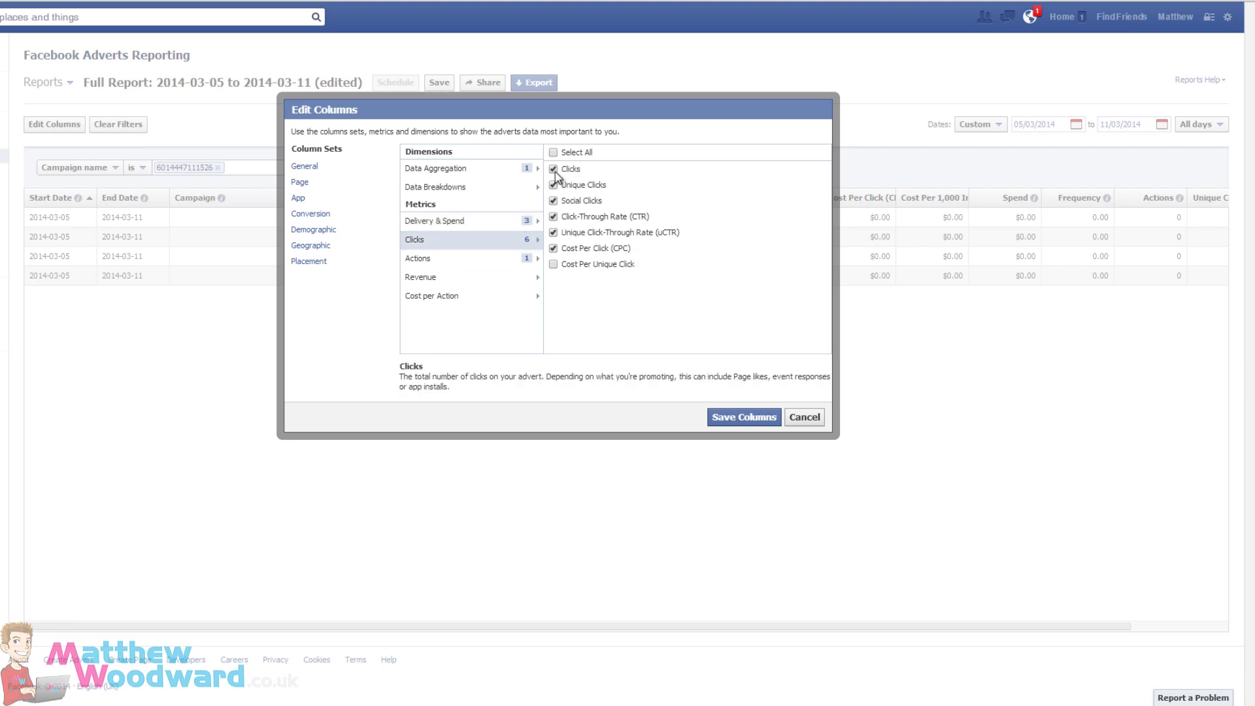
click(553, 169)
click(553, 201)
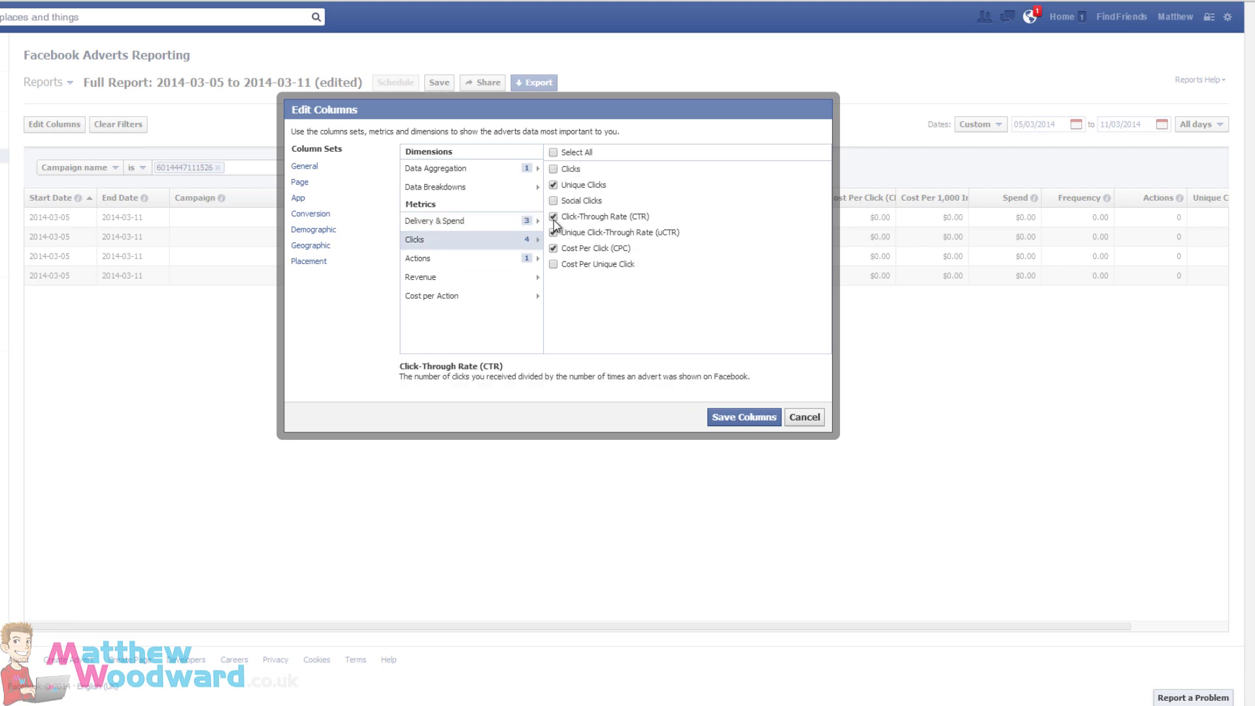
click(553, 217)
click(553, 248)
click(553, 264)
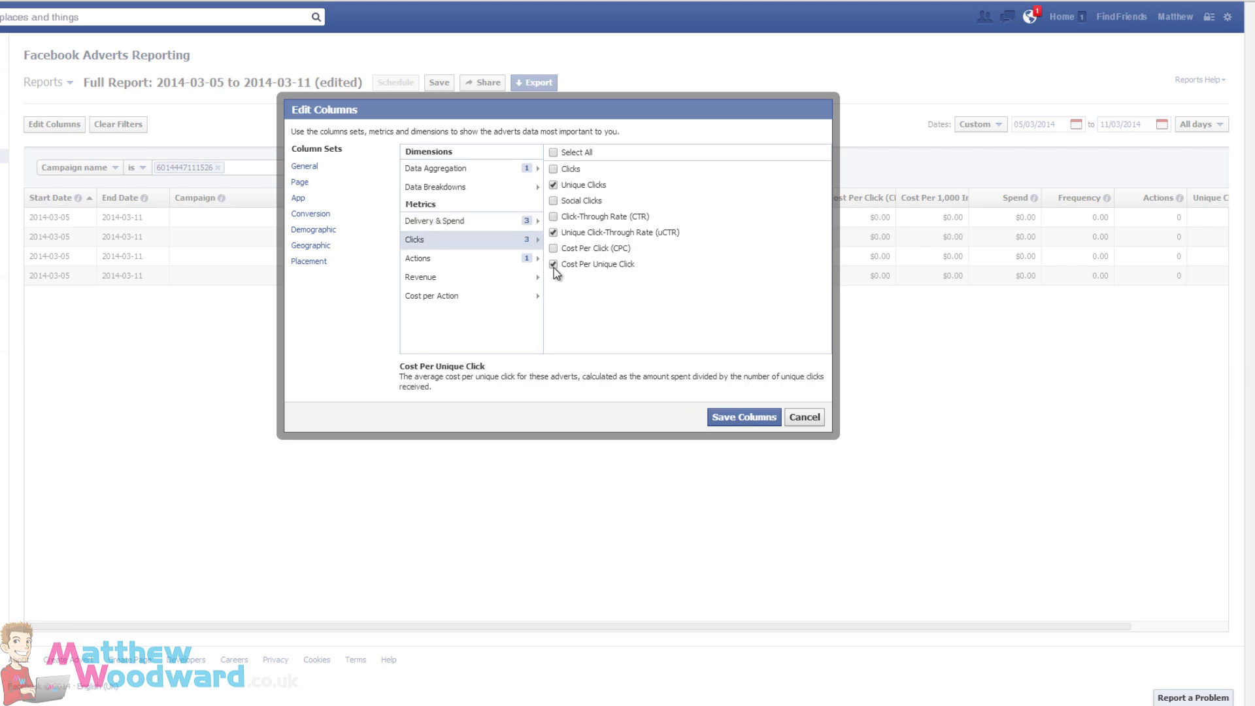
- In the report's action metrics, exclude Actions and include Leads (Conversion) under External URL
click(458, 259)
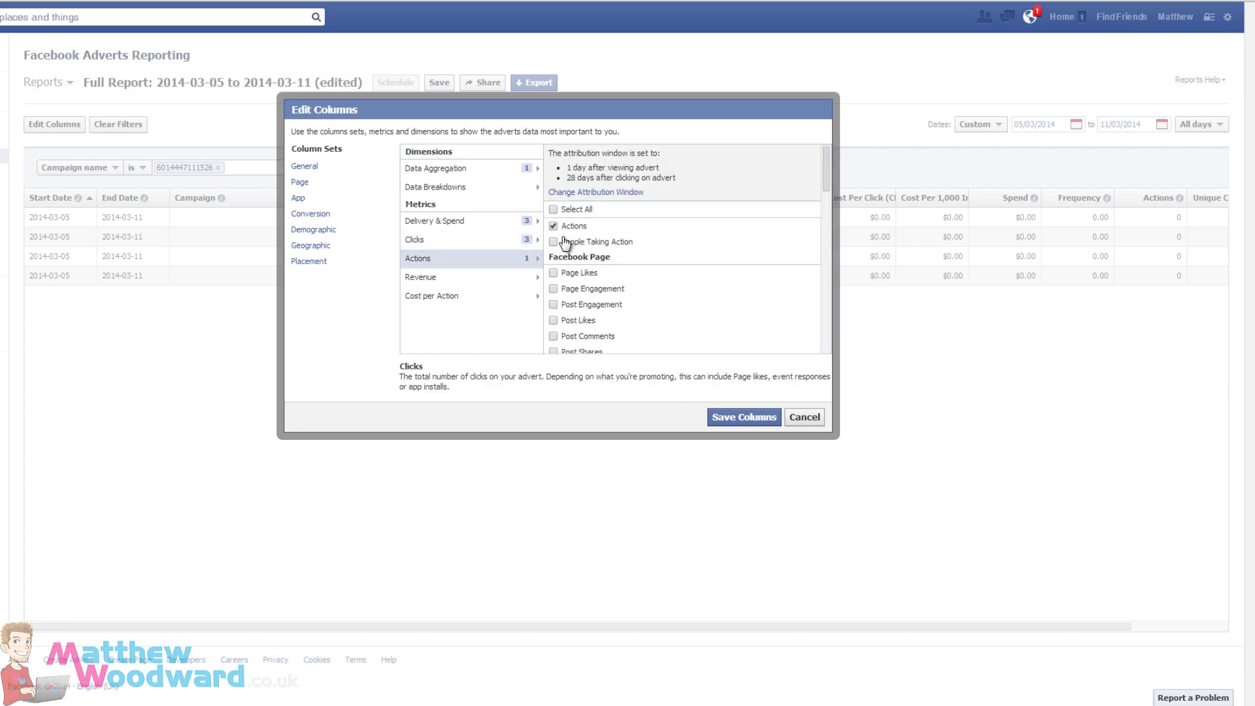
scroll(569, 275, down, 6)
scroll(575, 280, up, 6)
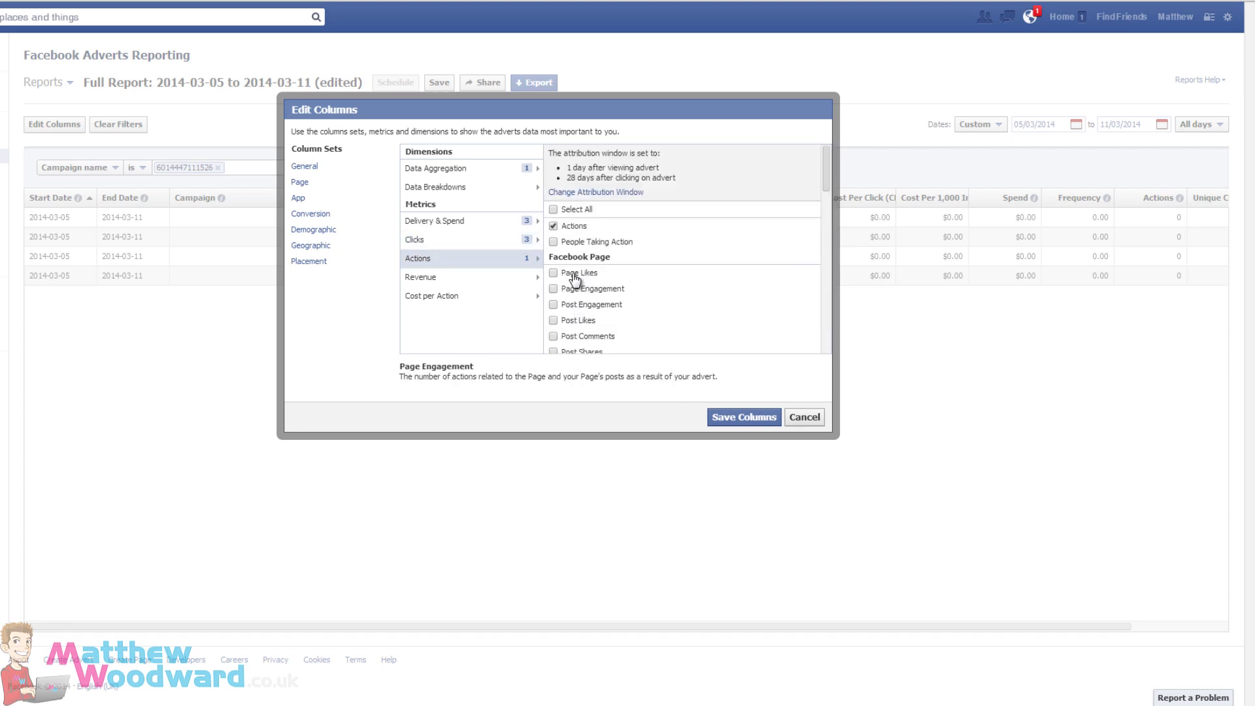
scroll(574, 278, down, 2)
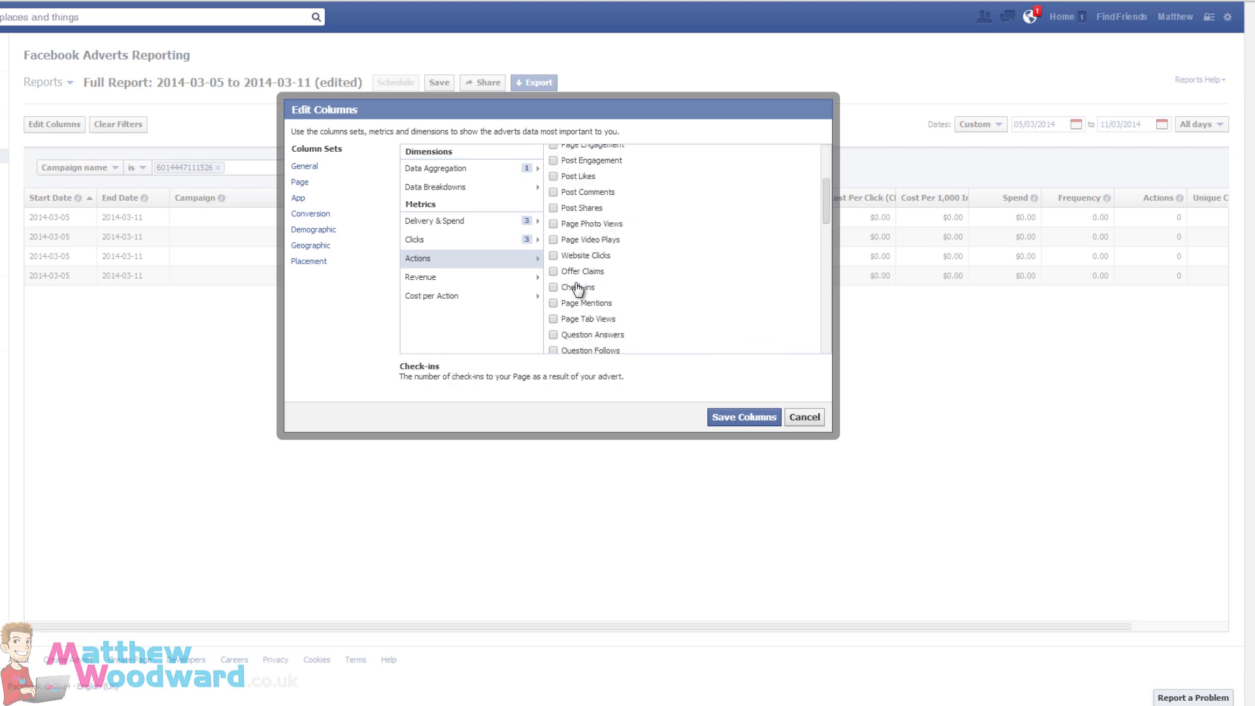
scroll(578, 287, down, 4)
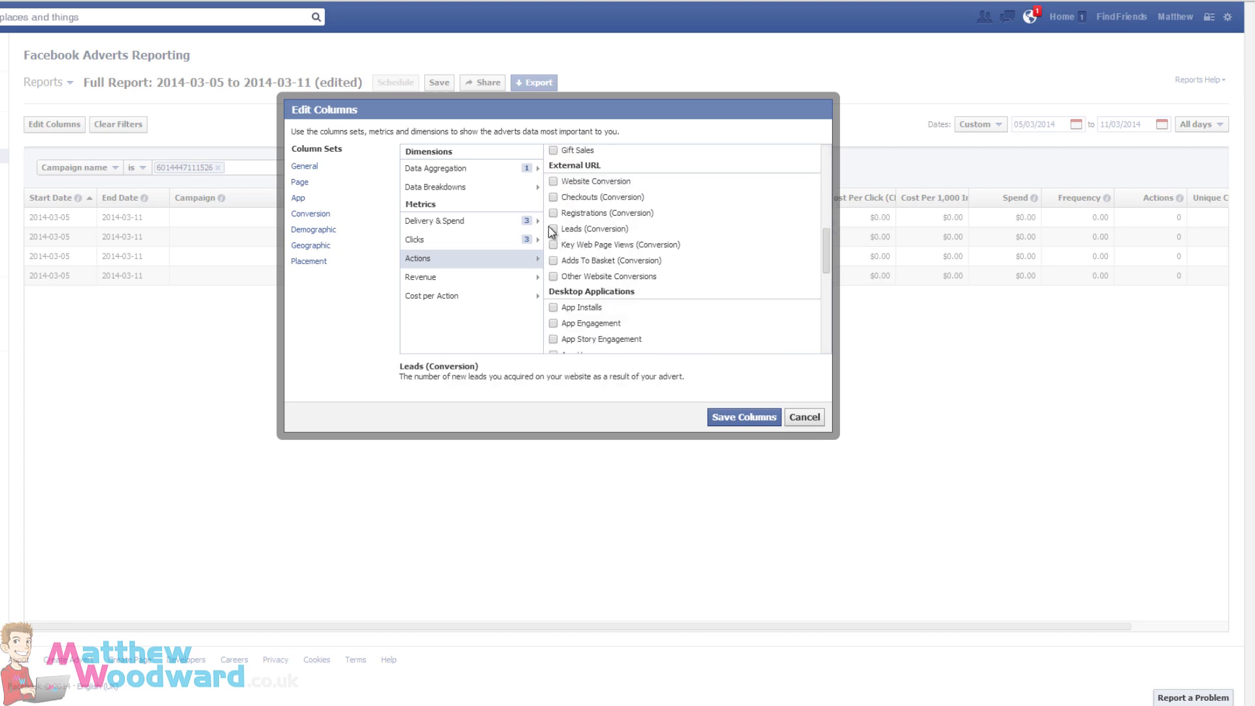
- In the report's revenue metrics, include Leads Conversion Value under External URL
click(462, 277)
scroll(627, 275, down, 2)
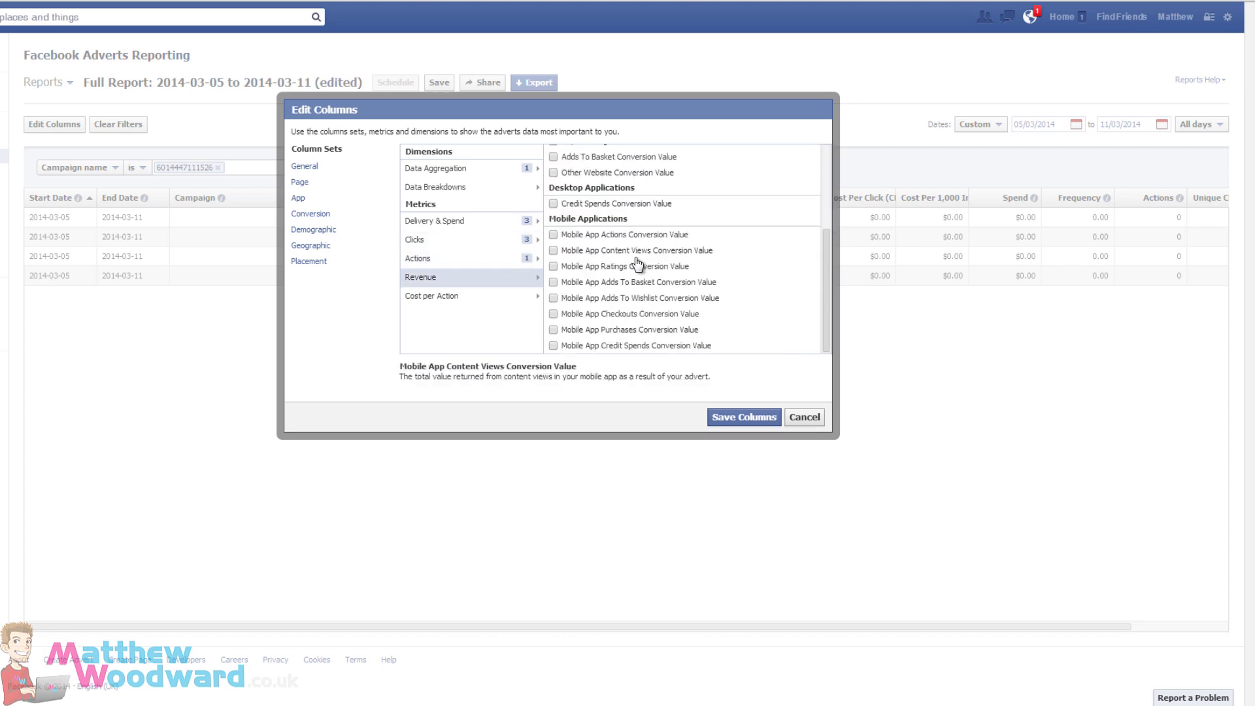
scroll(604, 253, up, 2)
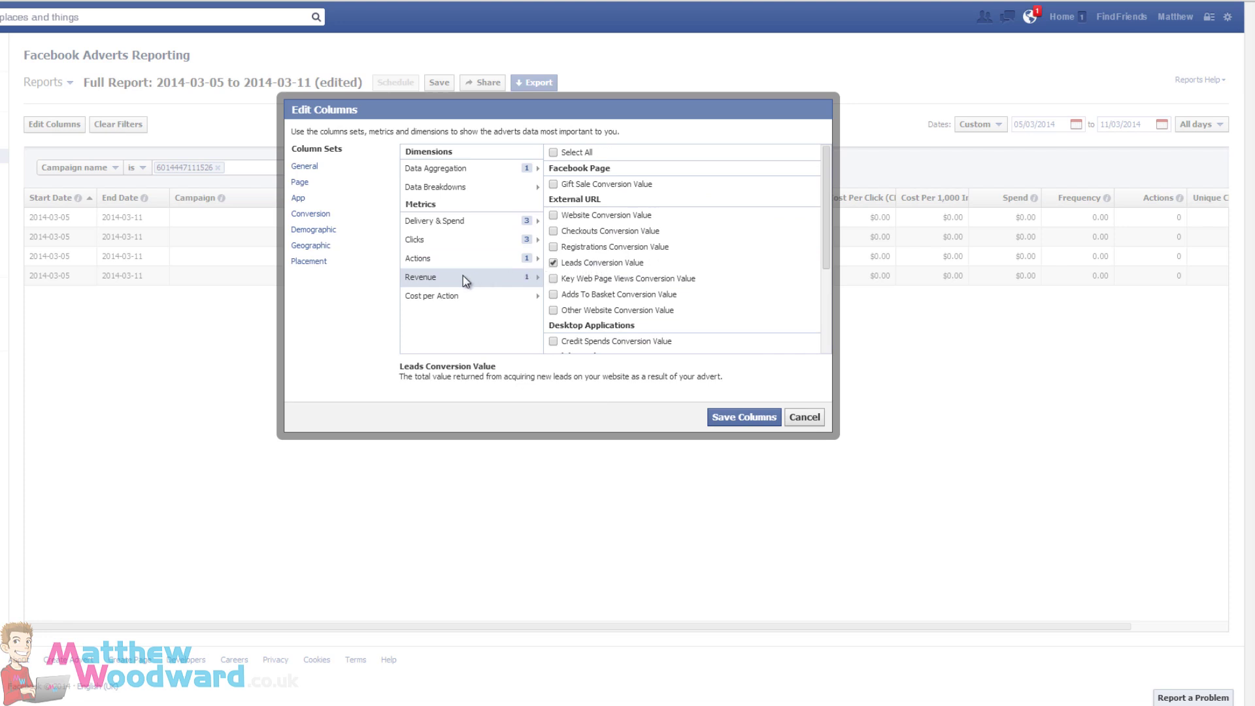
- Check the data aggregation and data breakdown dimensions, and save the report's edited columns
click(443, 169)
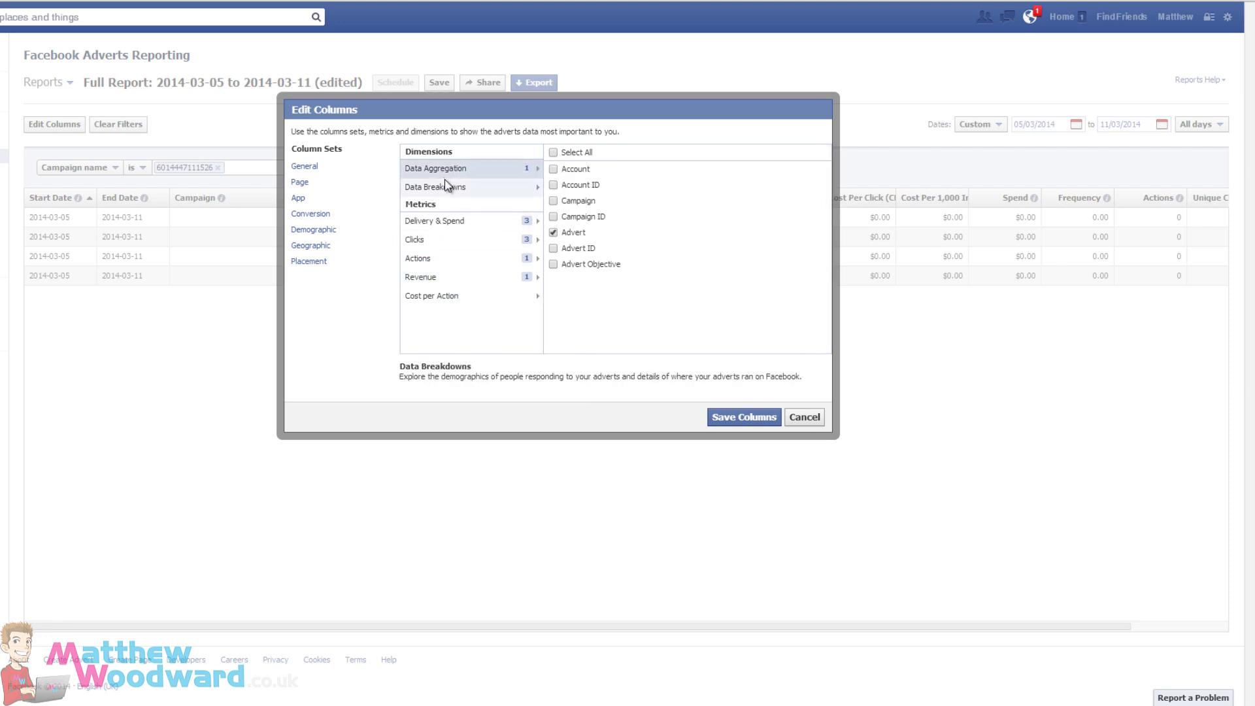
click(445, 189)
click(444, 169)
click(744, 417)
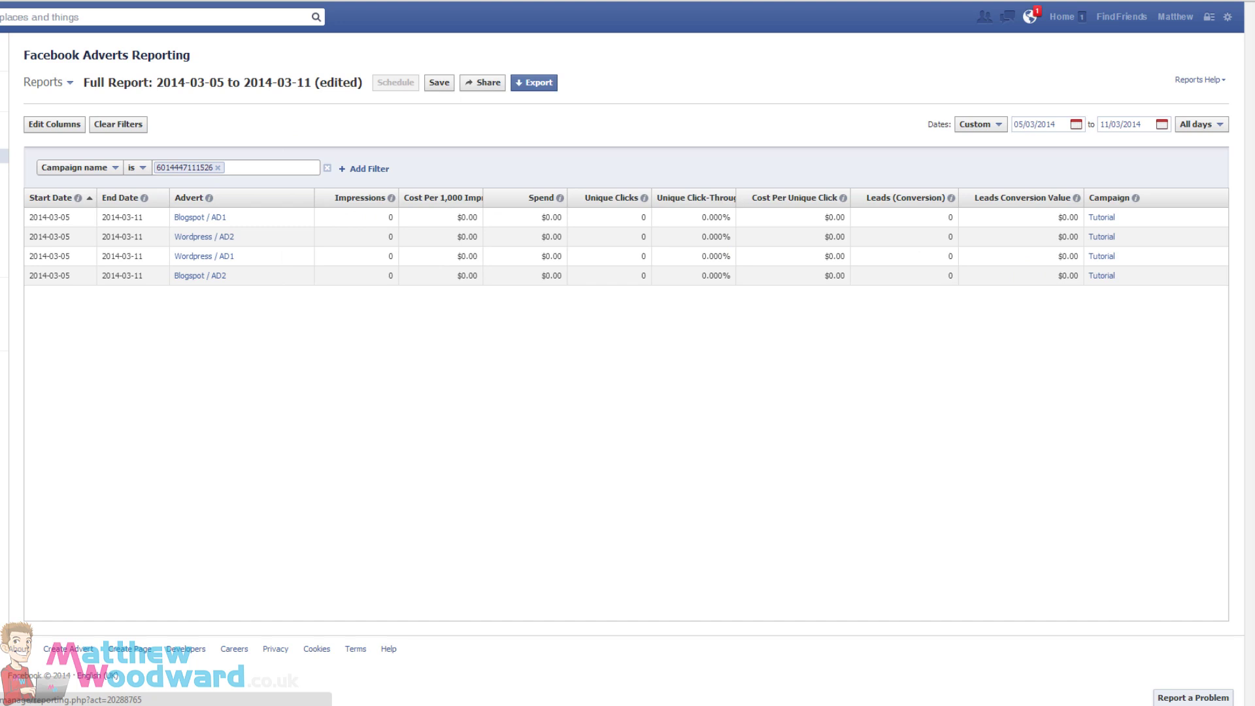
click(70, 83)
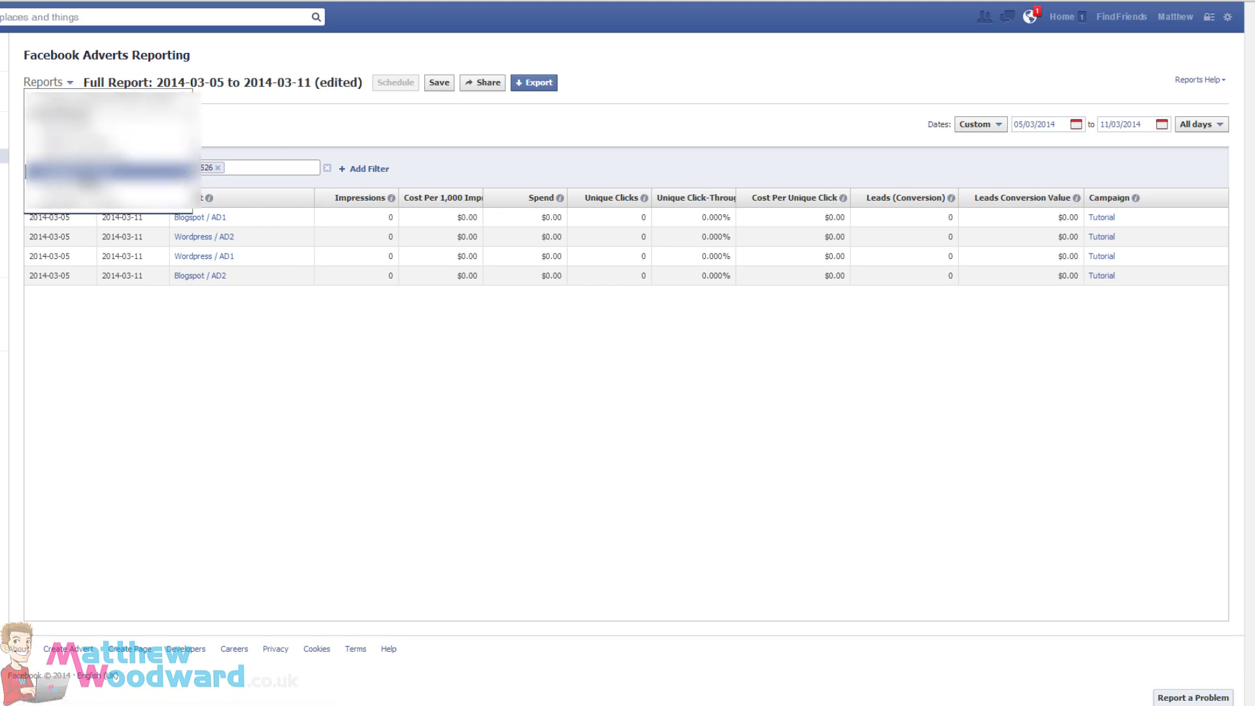
click(69, 84)
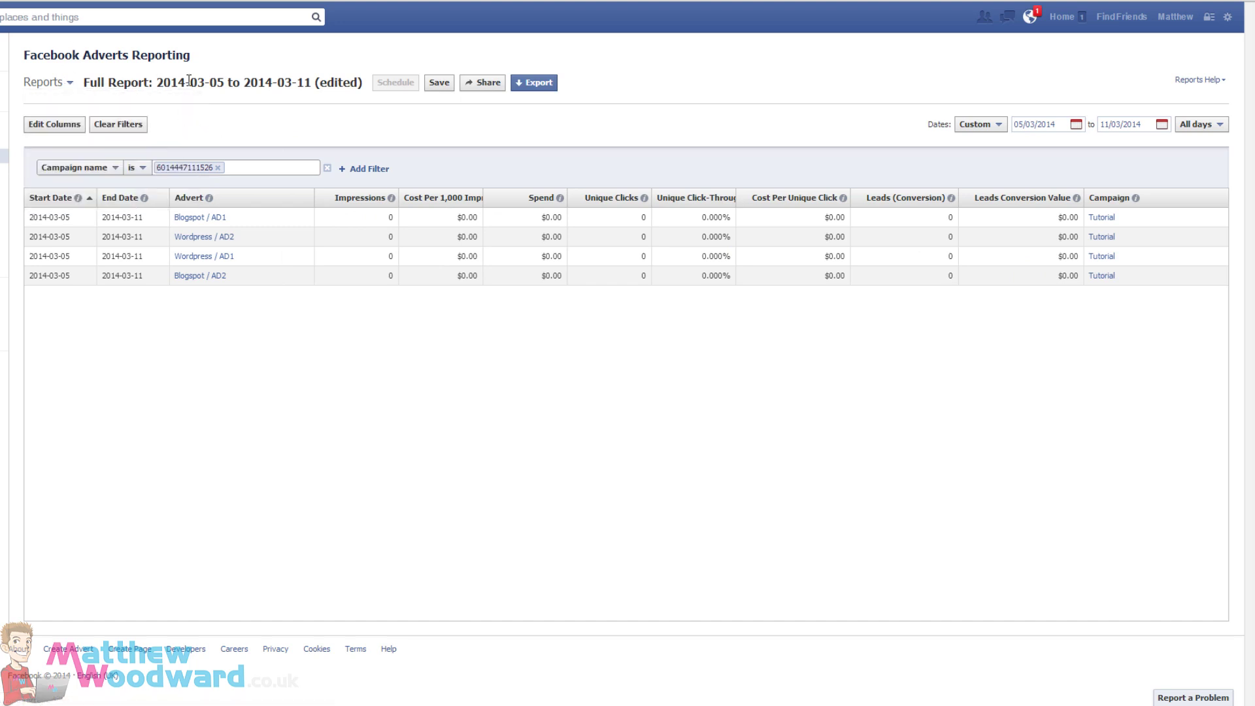